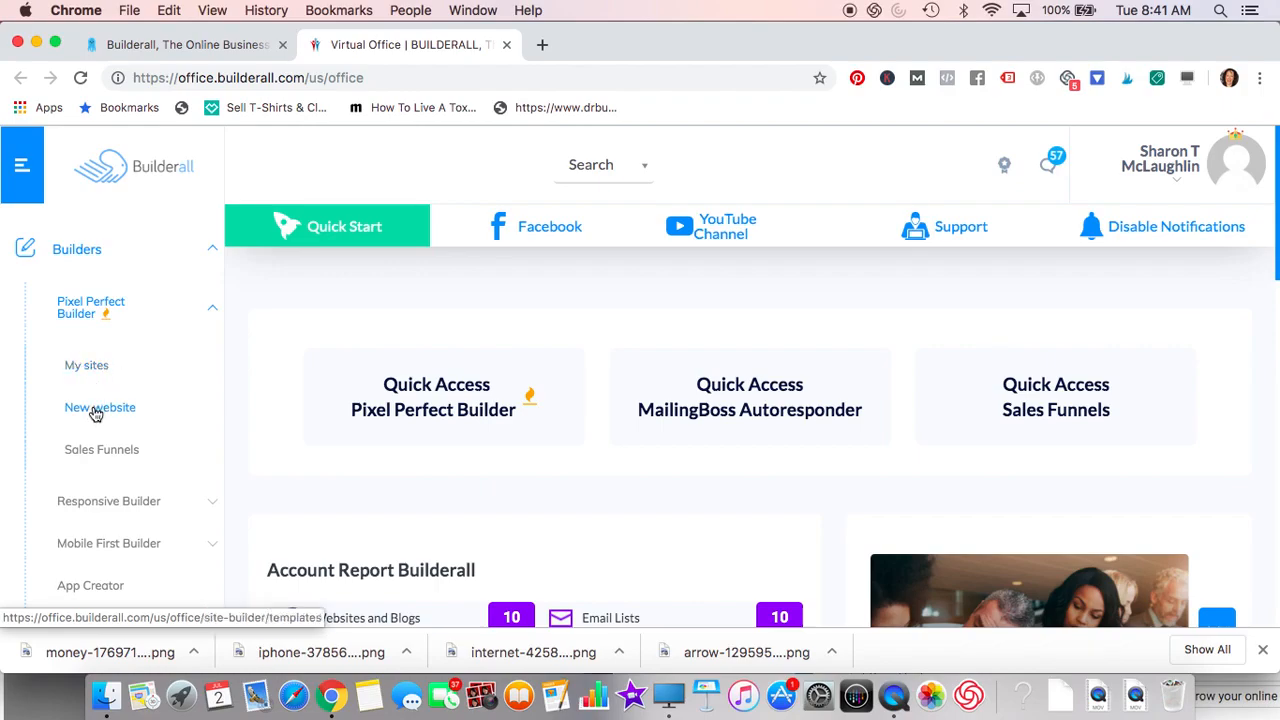
Step: Open the new website page of the Pixel Perfect Builder and browse the template gallery
left_click(96, 410)
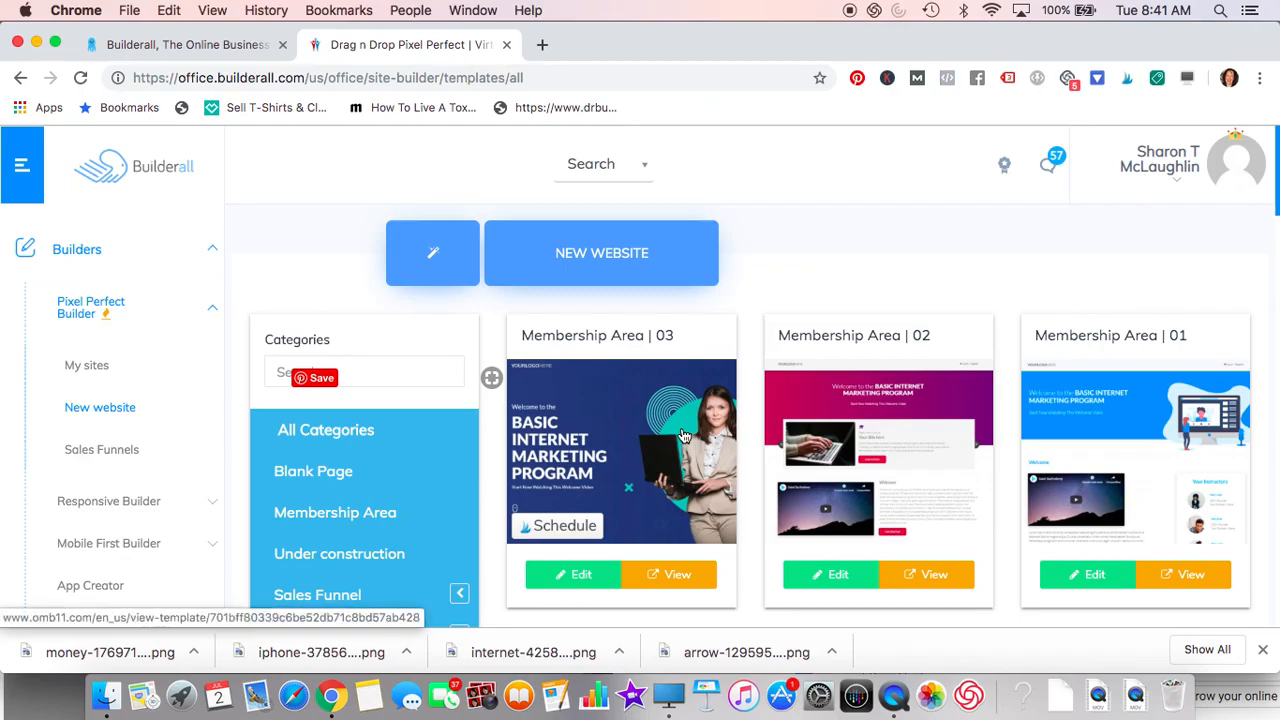
scroll(683, 436, "down", 5)
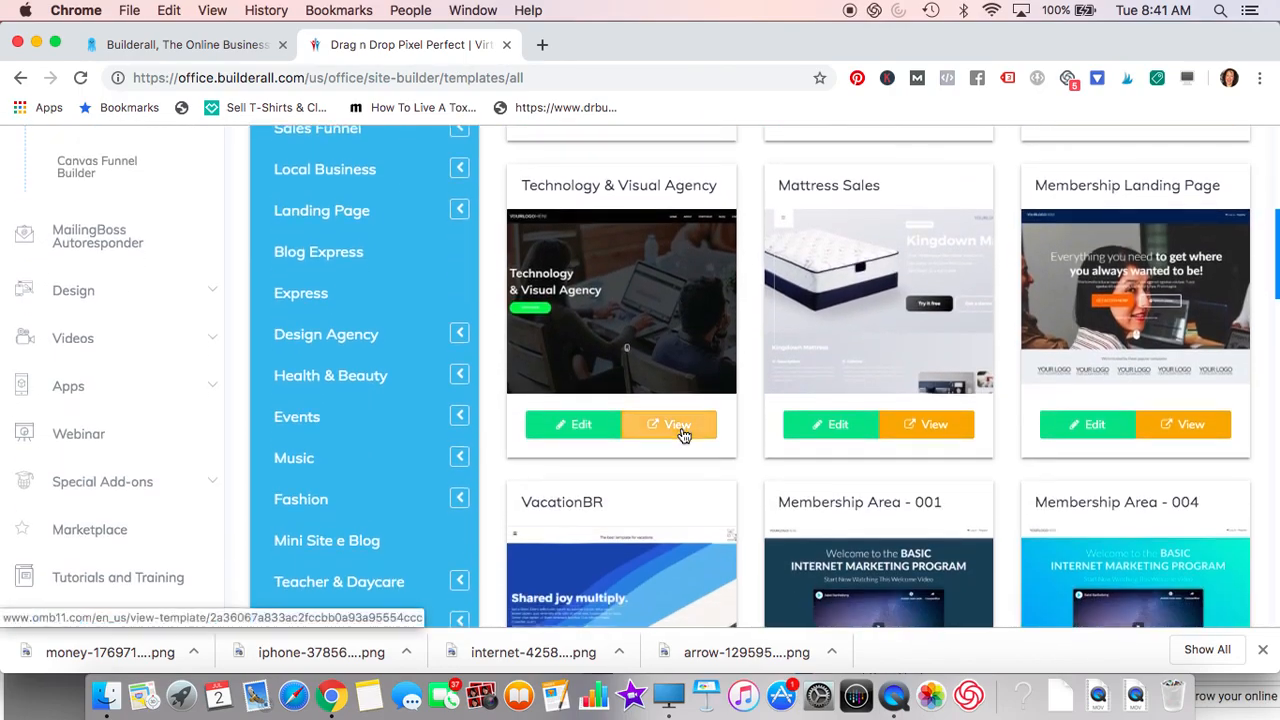
scroll(683, 436, "down", 4)
scroll(683, 436, "up", 6)
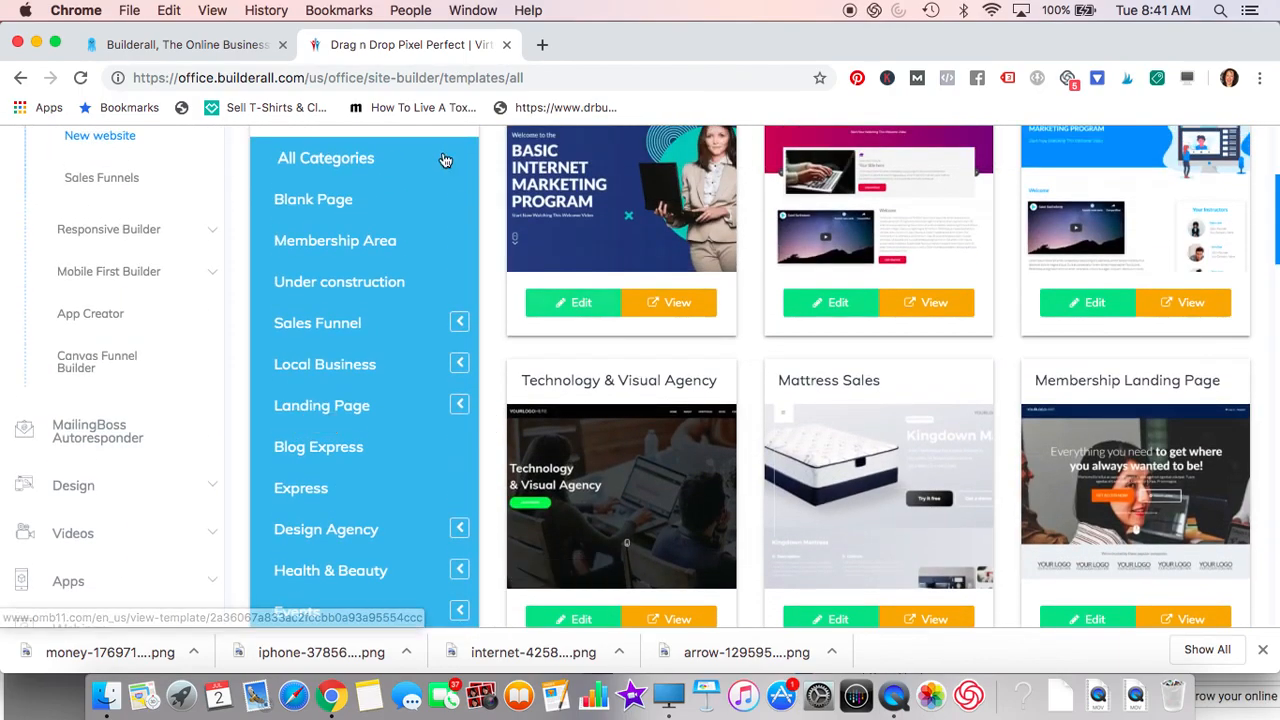
scroll(829, 520, "down", 5)
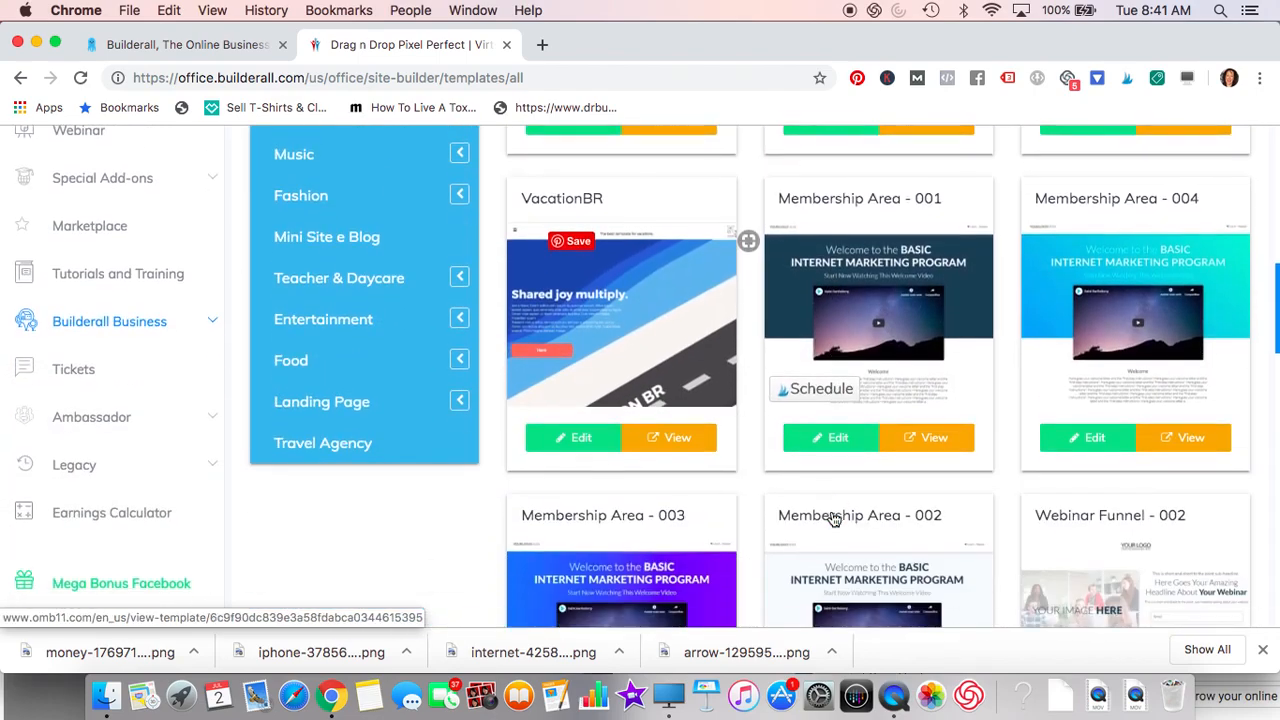
scroll(833, 519, "down", 5)
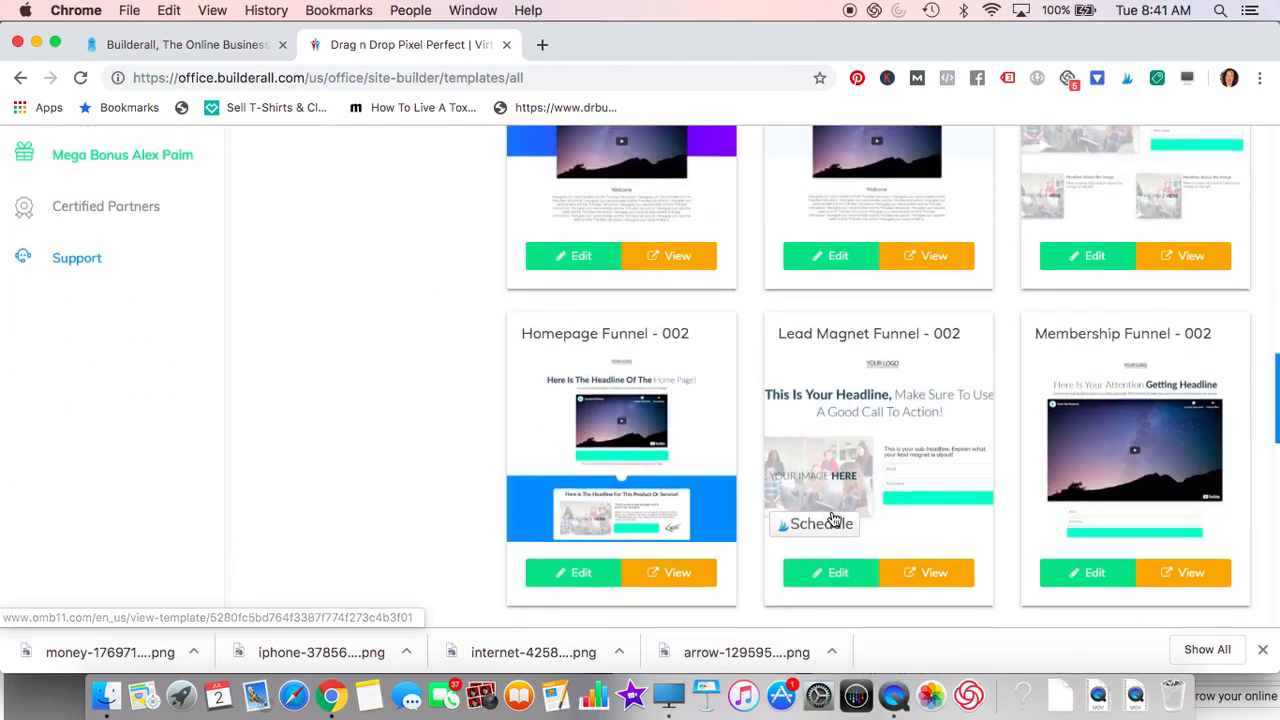
scroll(833, 519, "down", 5)
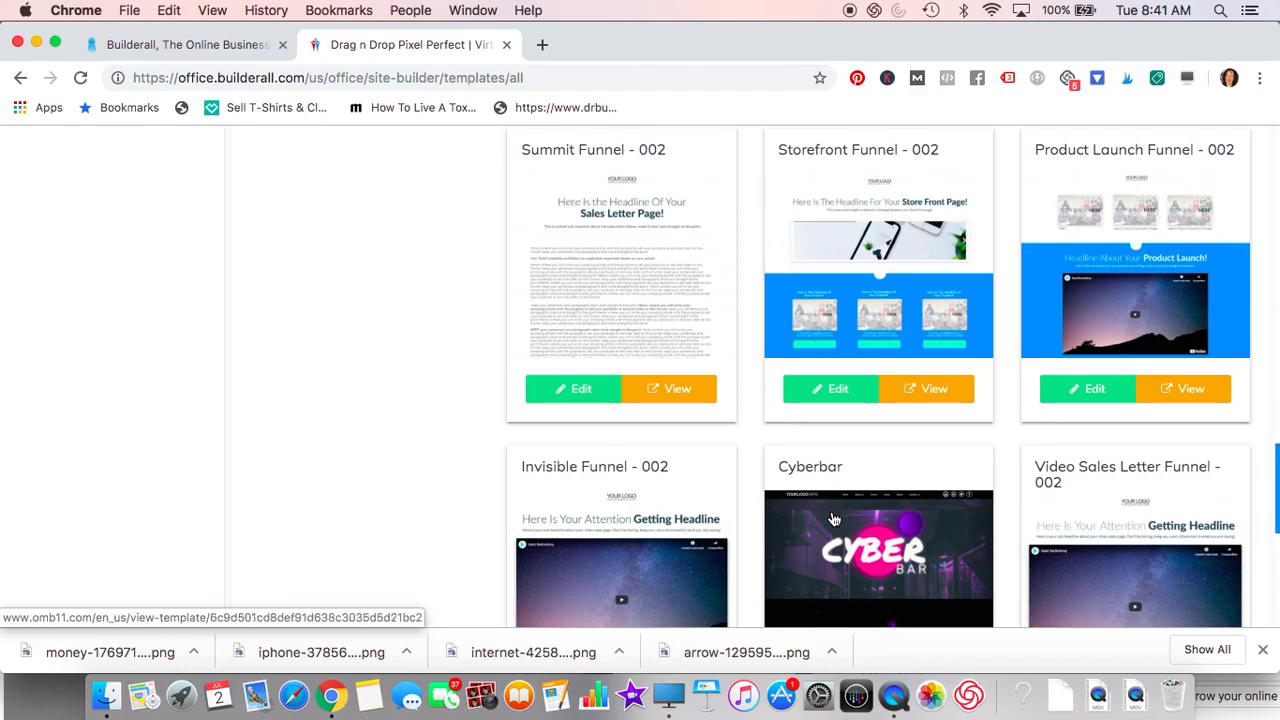
scroll(833, 519, "down", 5)
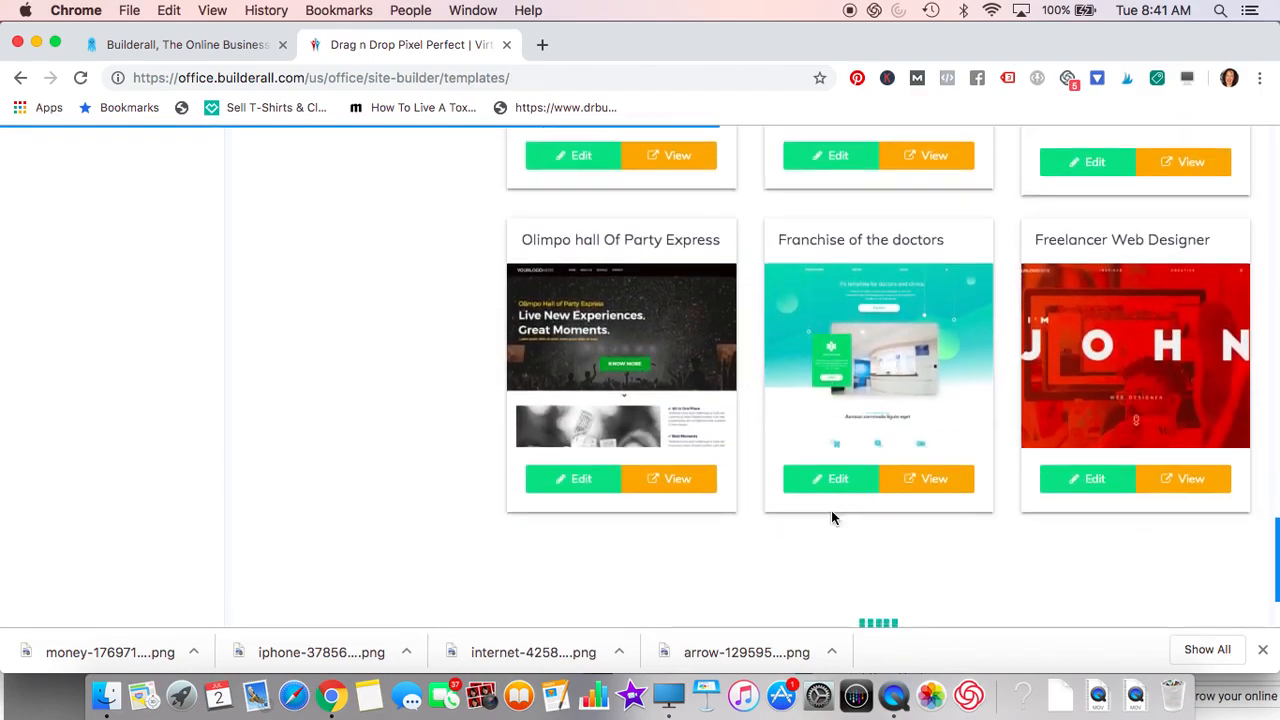
scroll(833, 518, "down", 3)
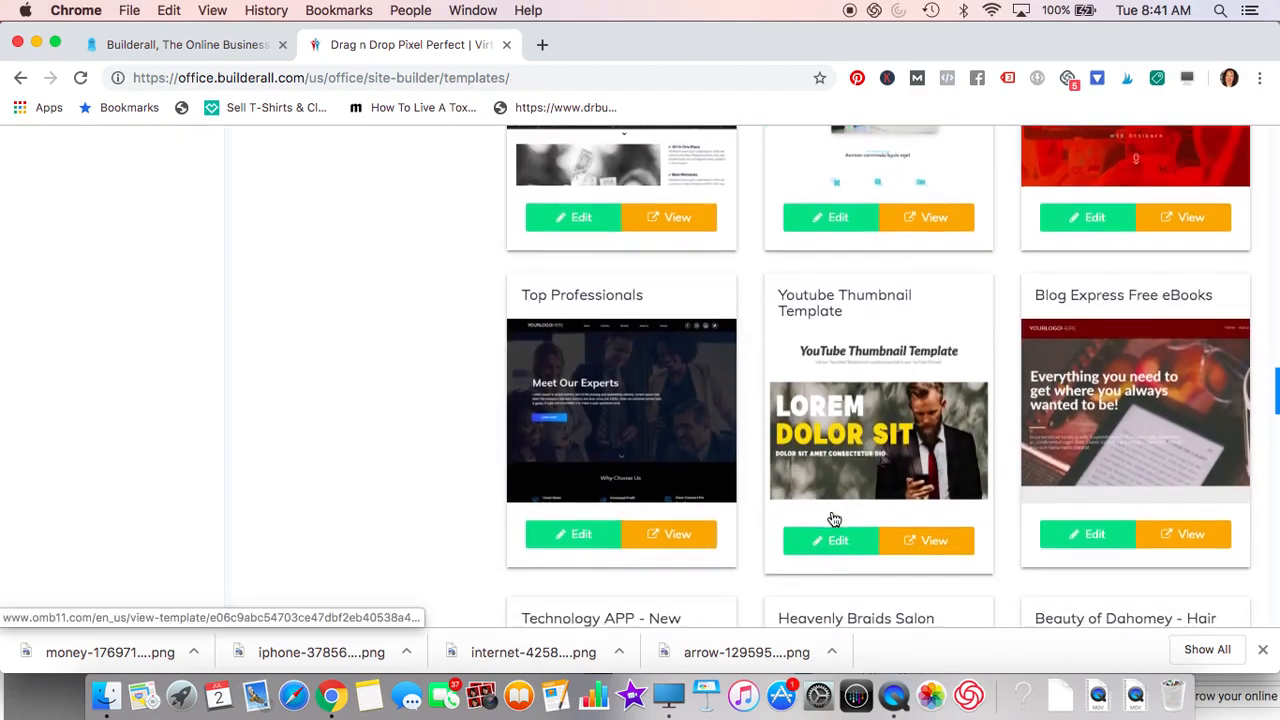
scroll(831, 517, "down", 2)
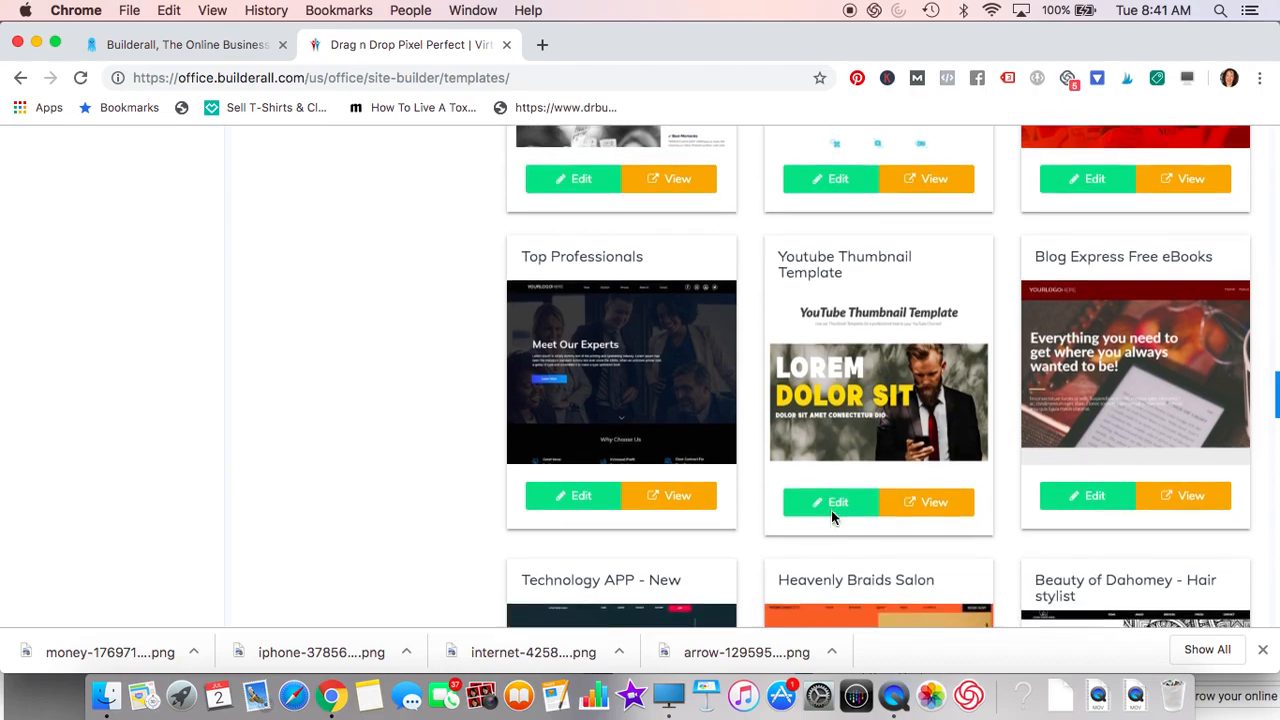
scroll(831, 517, "down", 2)
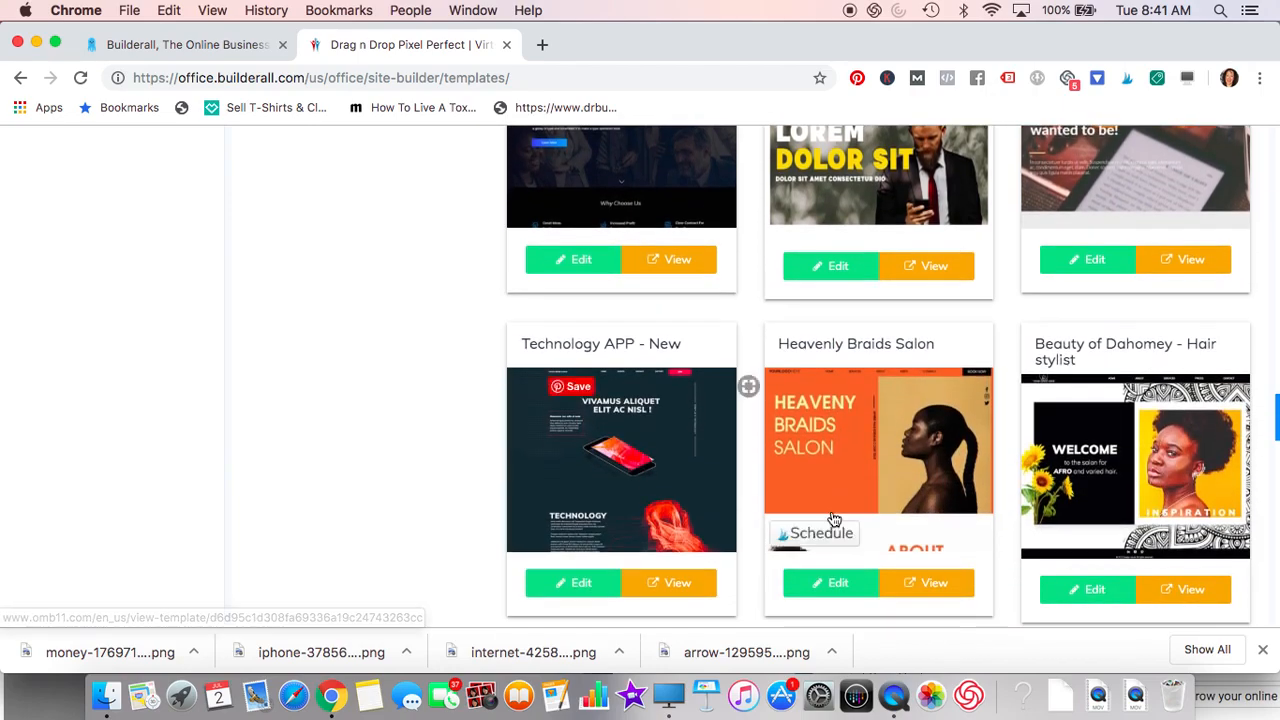
scroll(834, 519, "down", 1)
scroll(834, 519, "down", 3)
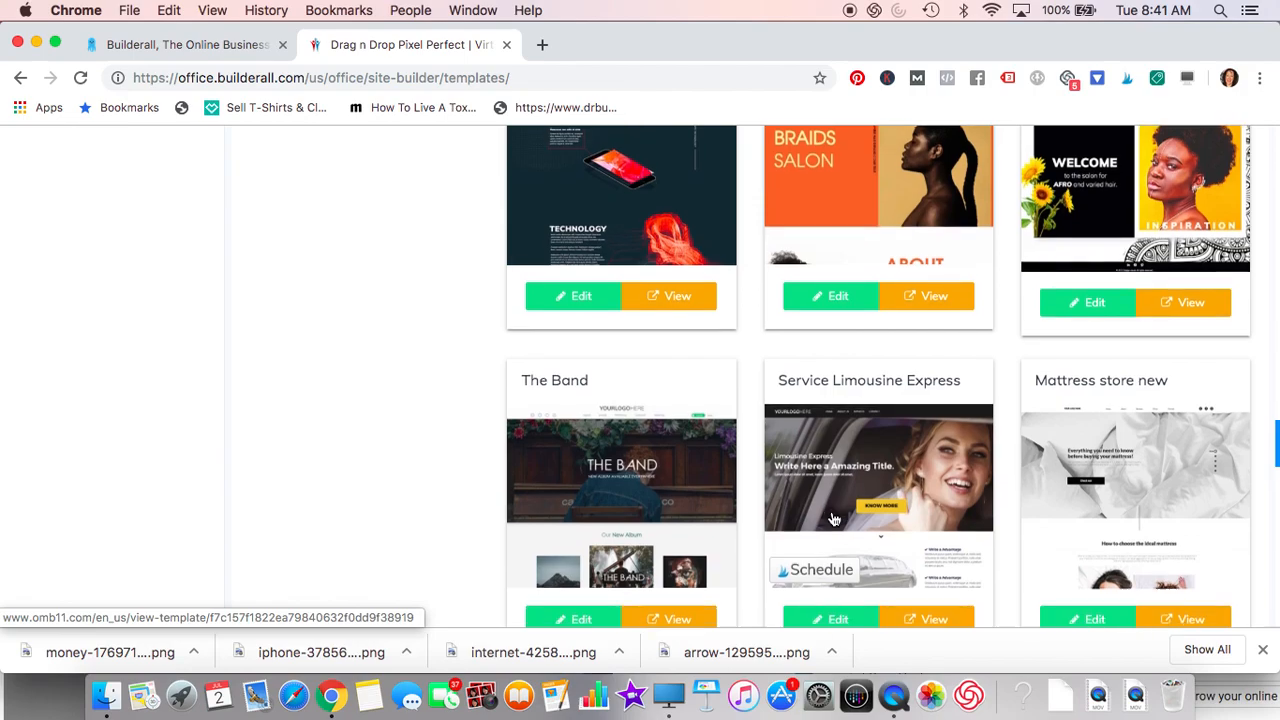
Step: Open the Service Limousine Express template for editing, register the site under the name "first" and save it
scroll(831, 517, "down", 1)
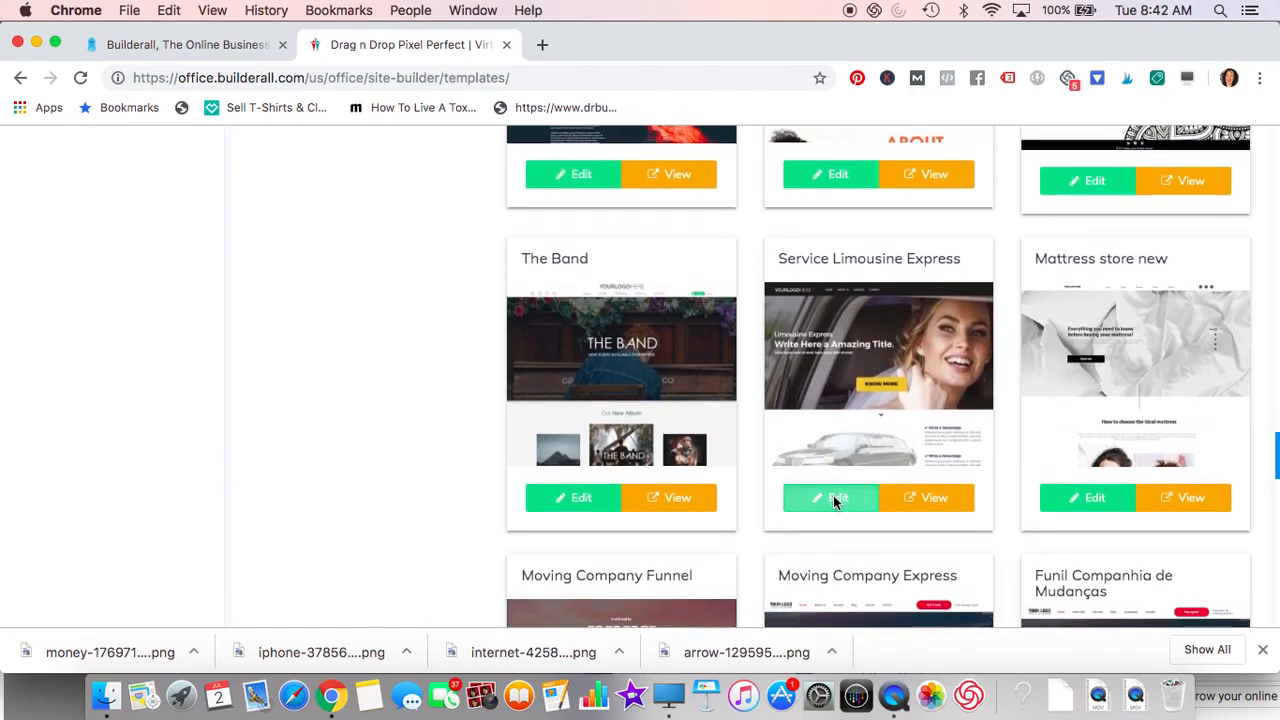
left_click(835, 500)
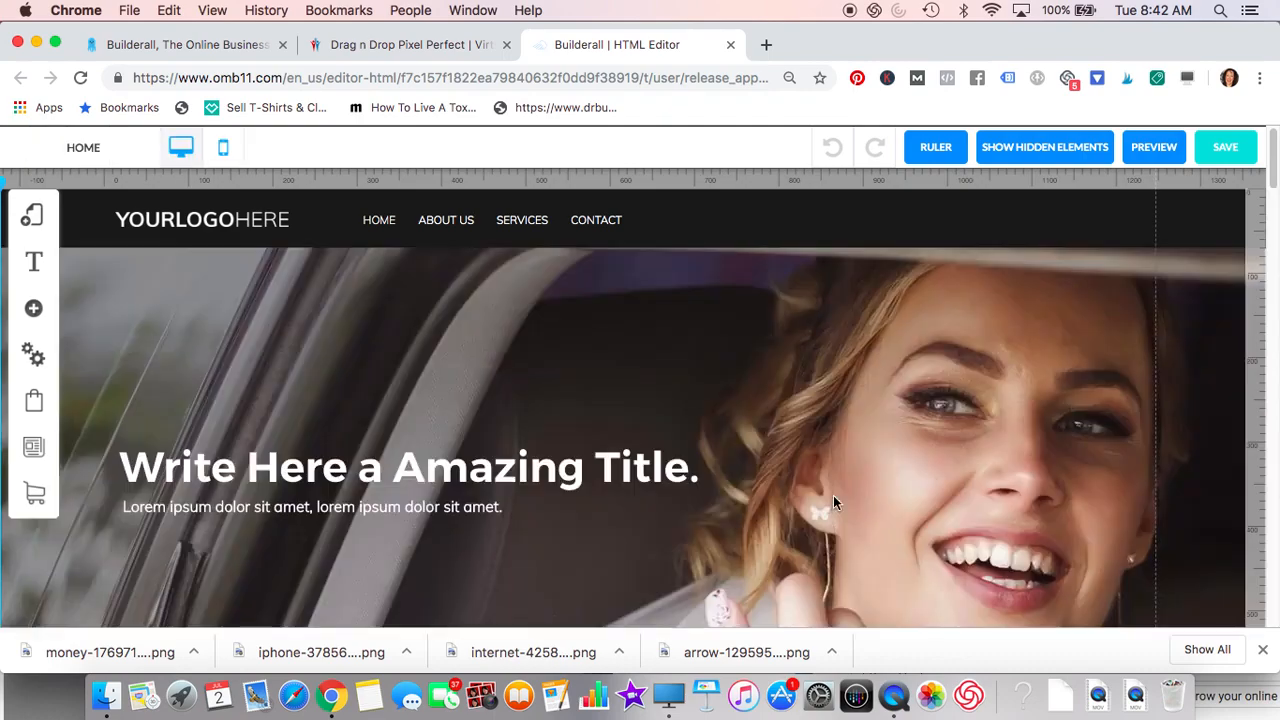
left_click(1225, 149)
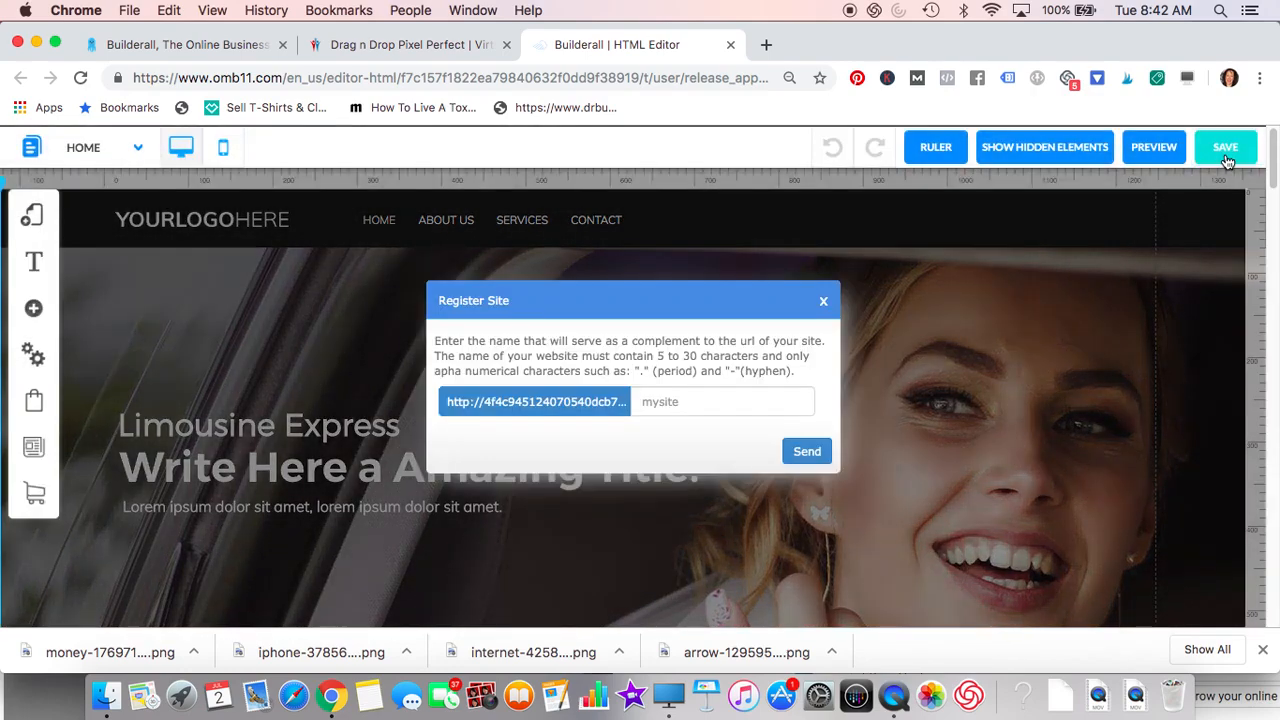
left_click(685, 401)
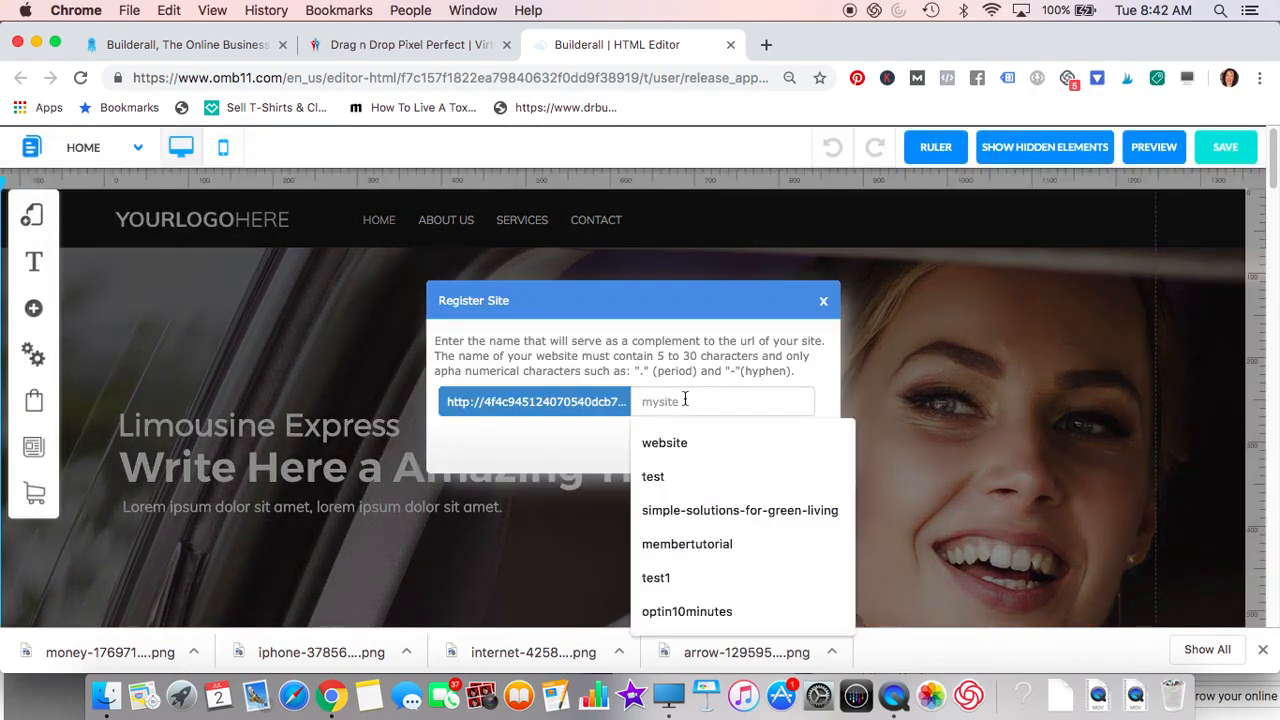
type("first")
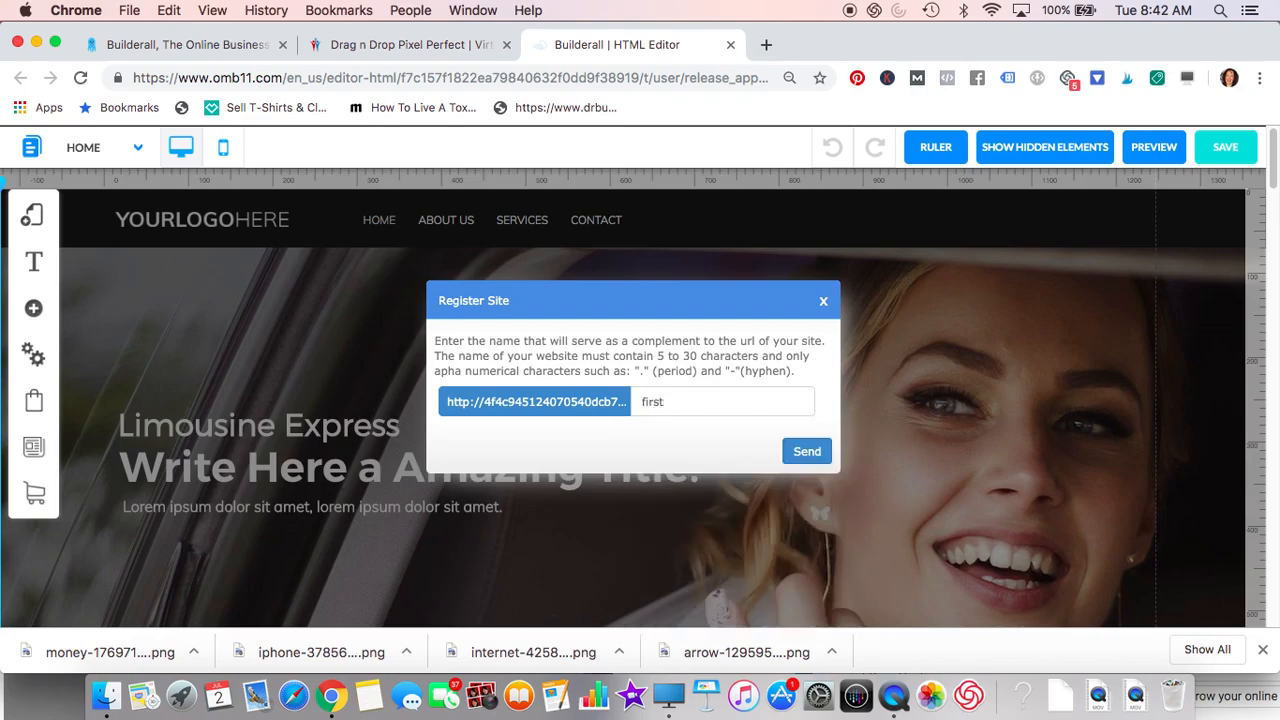
left_click(810, 454)
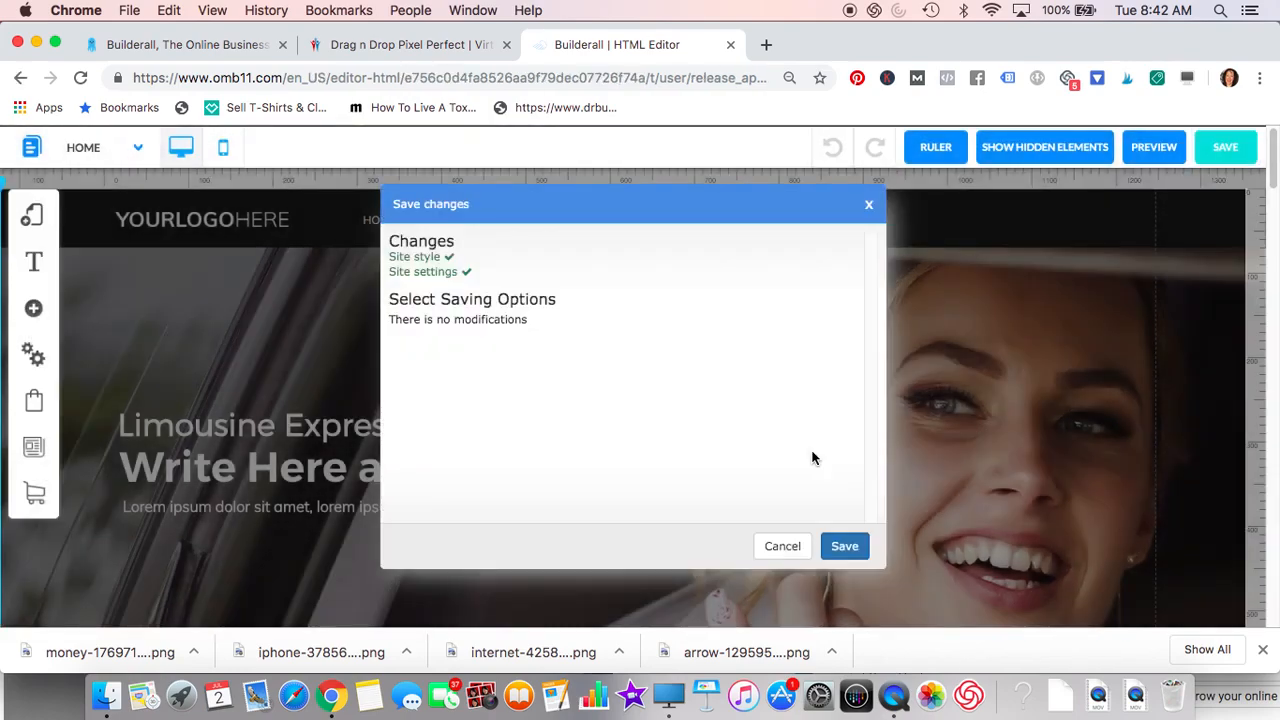
left_click(845, 548)
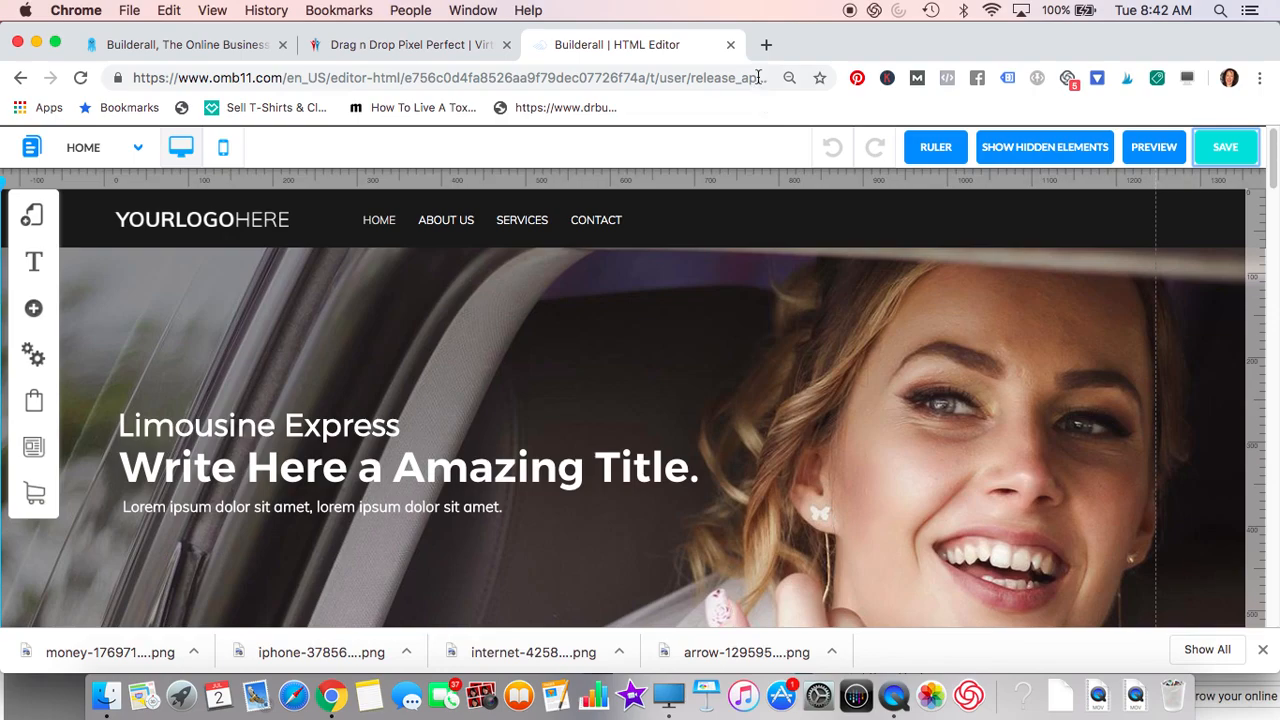
Step: Close the site editor, confirm leaving, and open the My sites list of the Pixel Perfect Builder
left_click(730, 44)
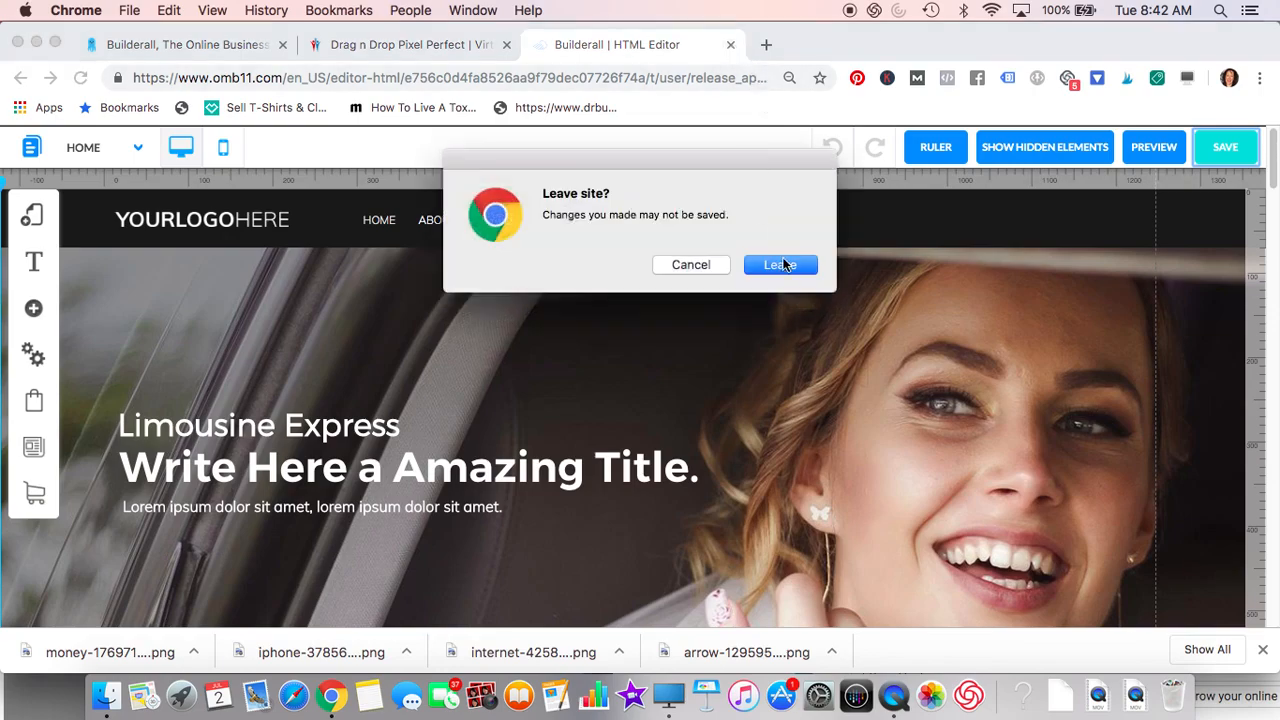
left_click(781, 265)
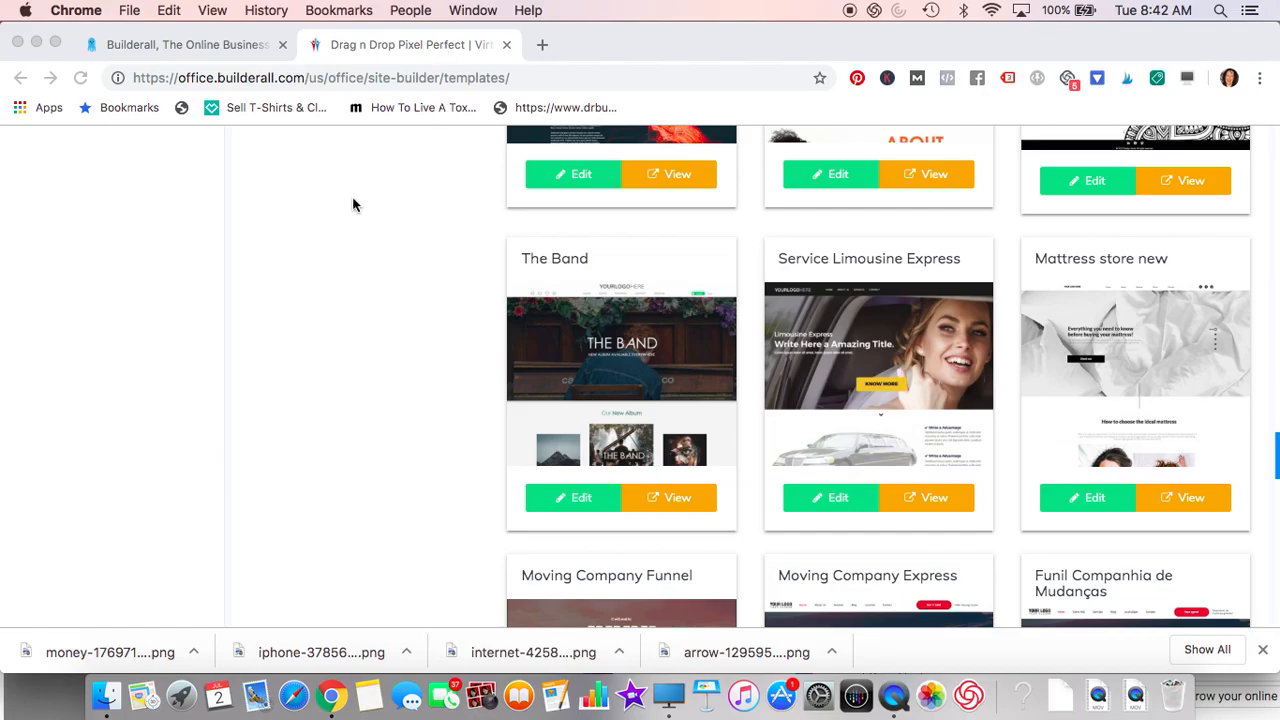
scroll(352, 205, "up", 20)
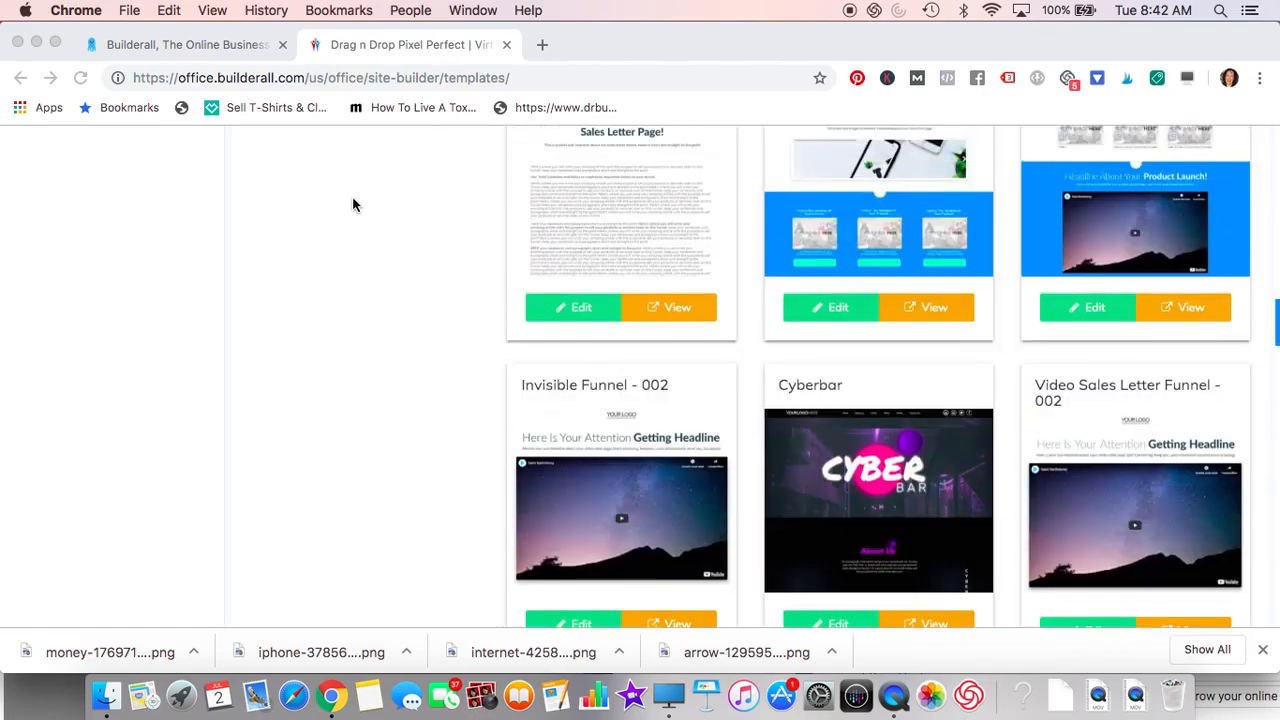
scroll(352, 205, "up", 20)
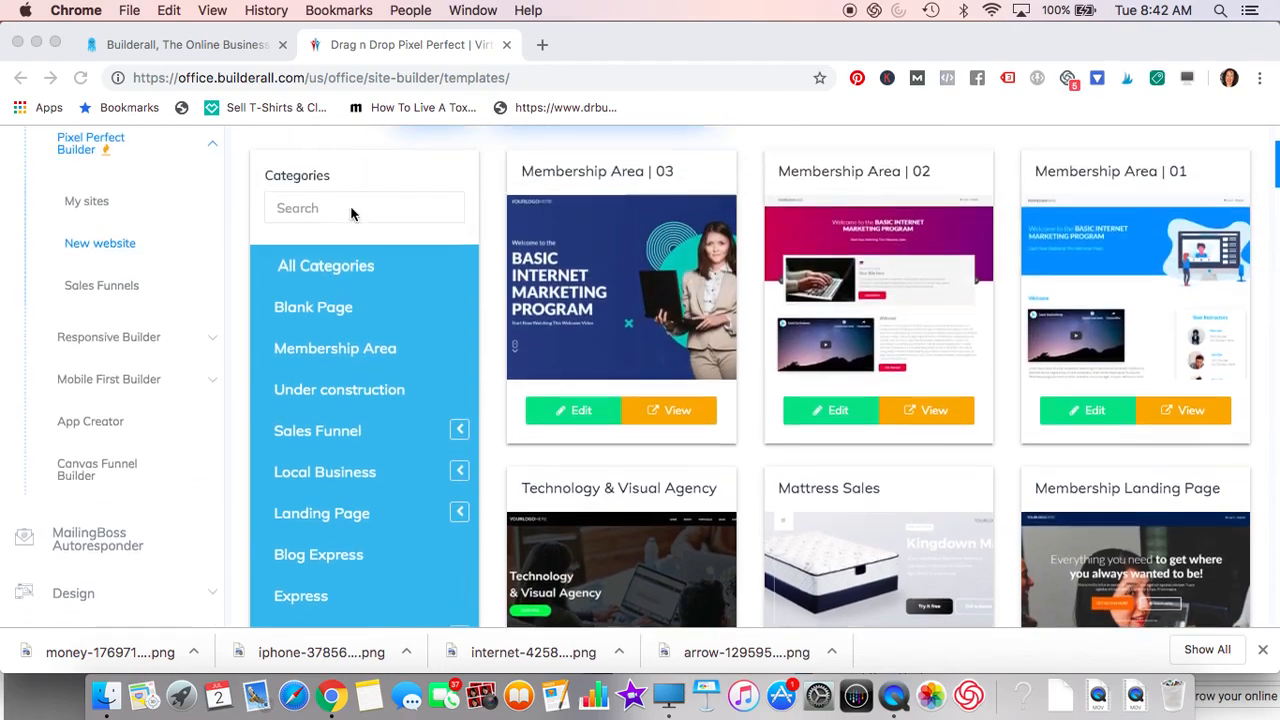
scroll(350, 213, "up", 1)
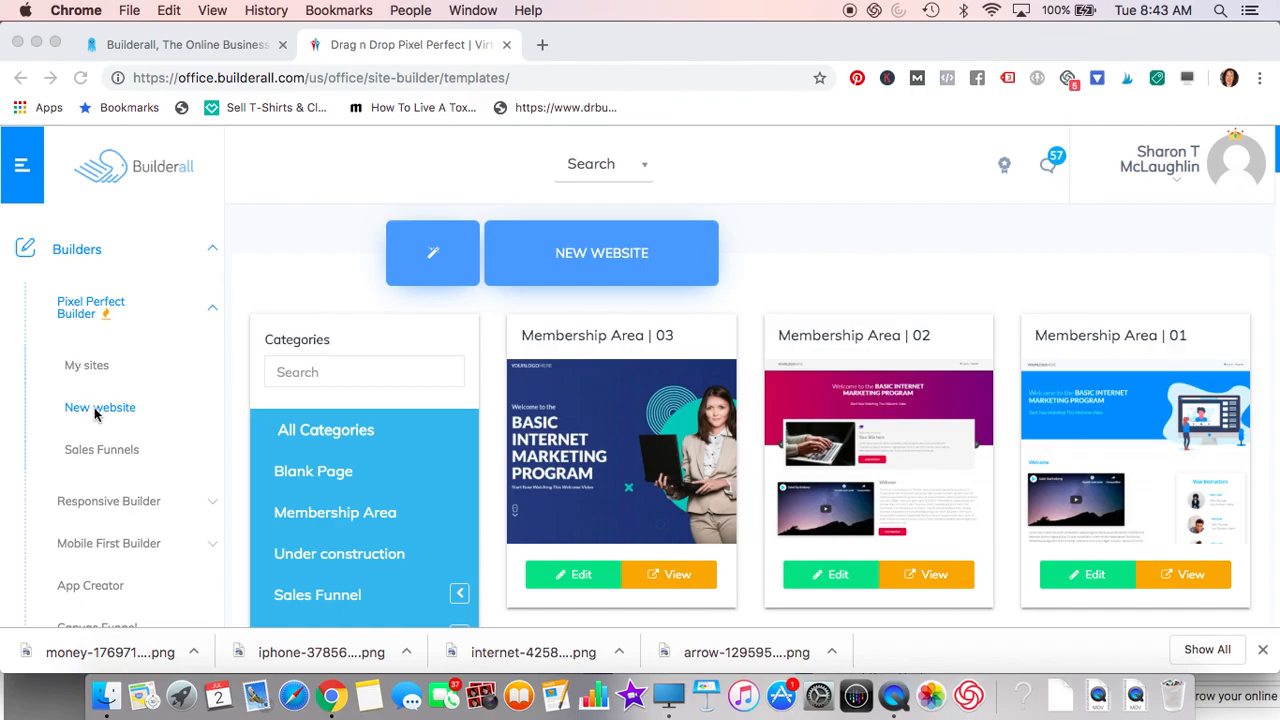
left_click(106, 367)
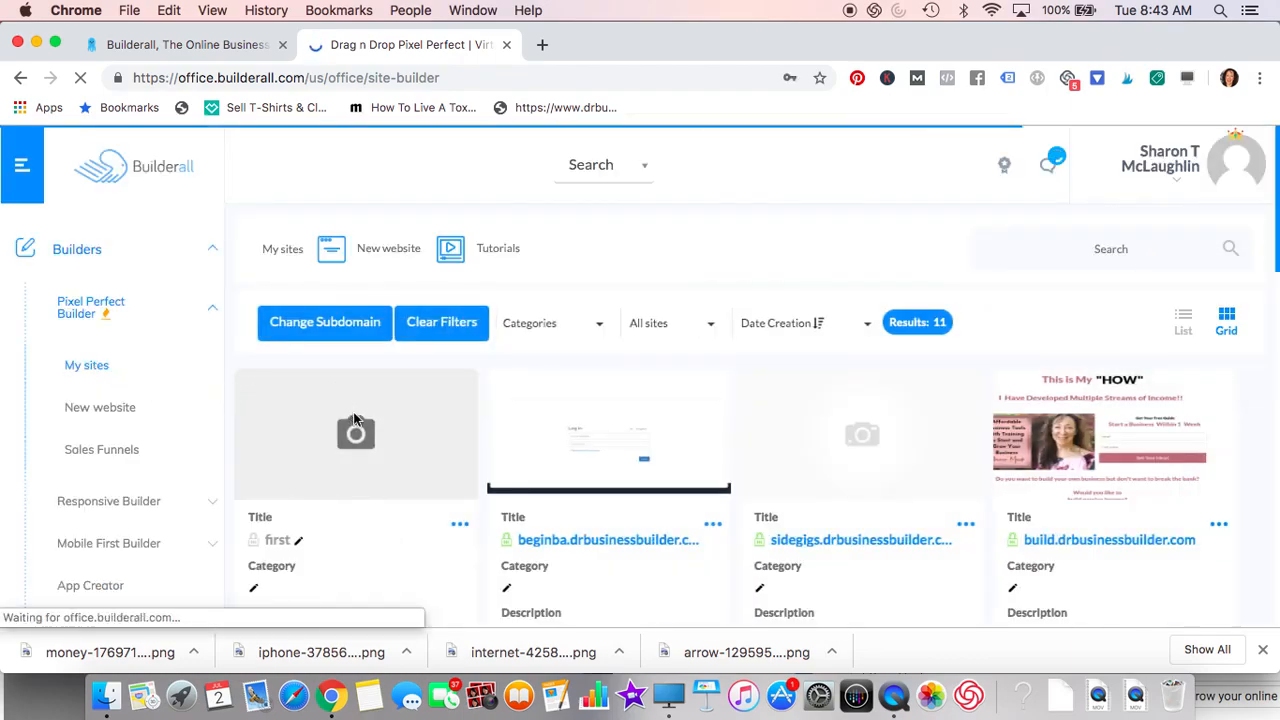
Step: Look through the site cards and examine the additional options of the "first" site
scroll(350, 417, "down", 2)
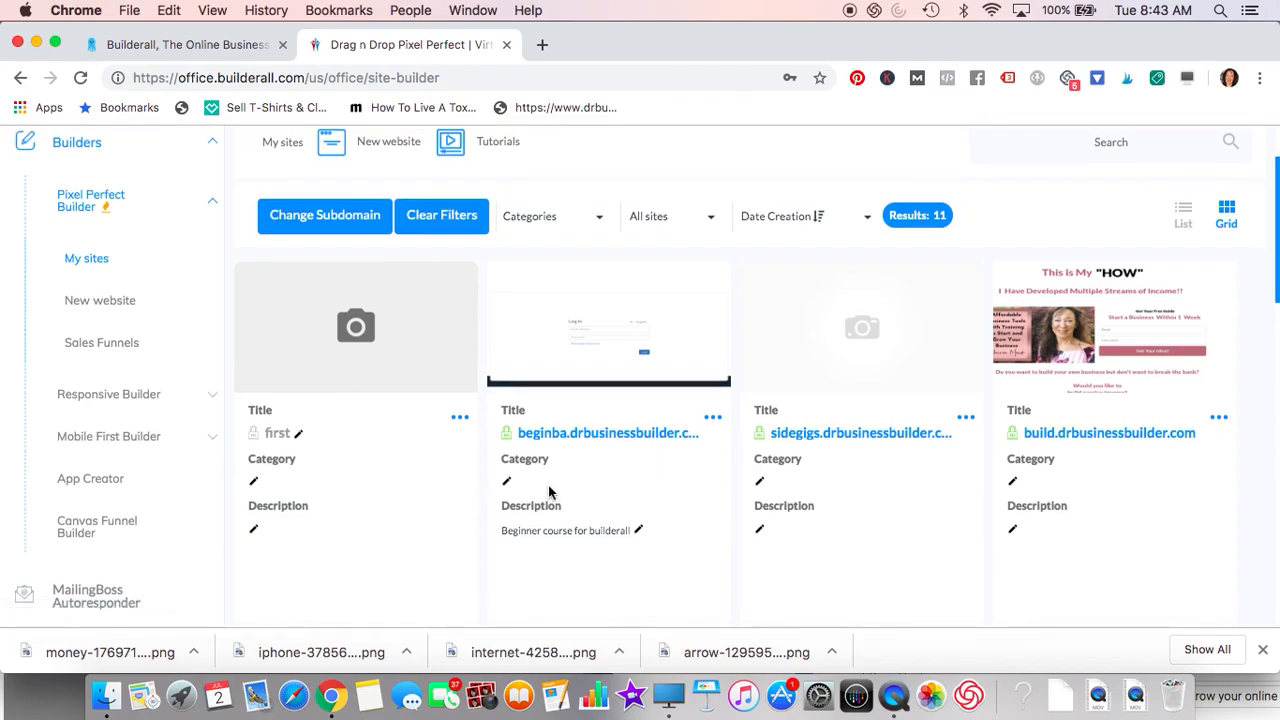
scroll(549, 491, "down", 5)
scroll(549, 491, "up", 6)
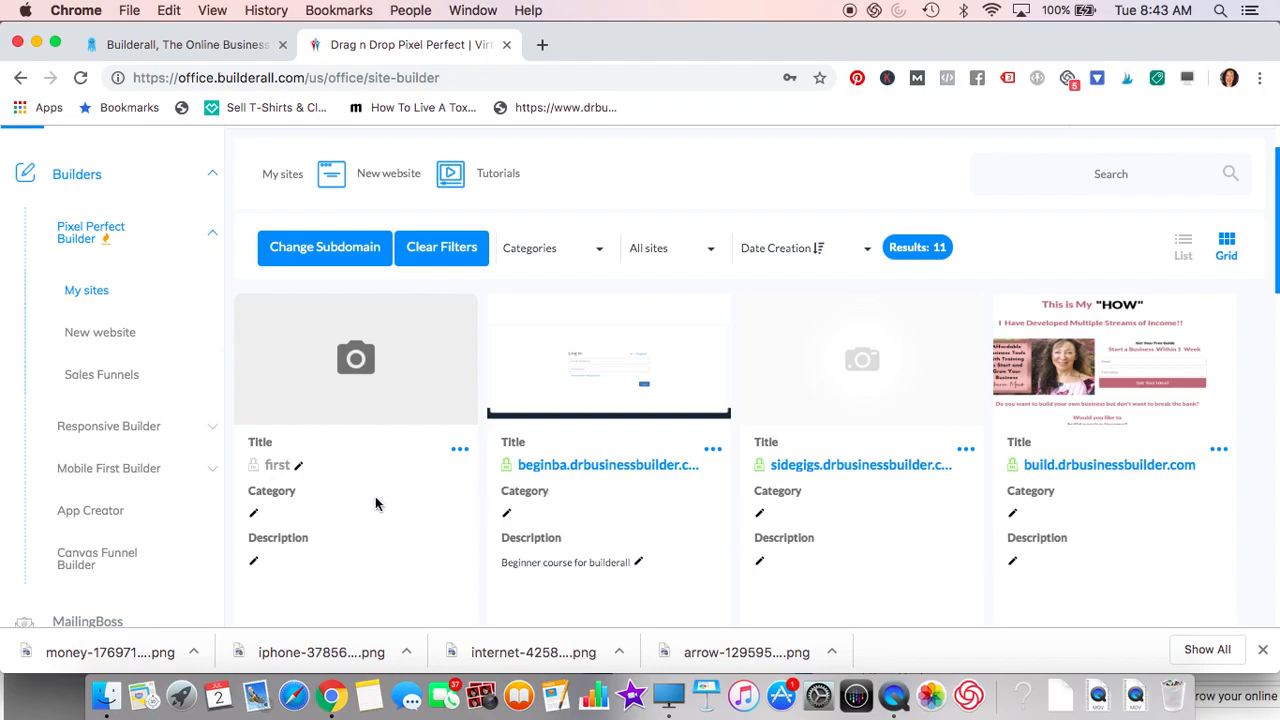
scroll(376, 503, "down", 2)
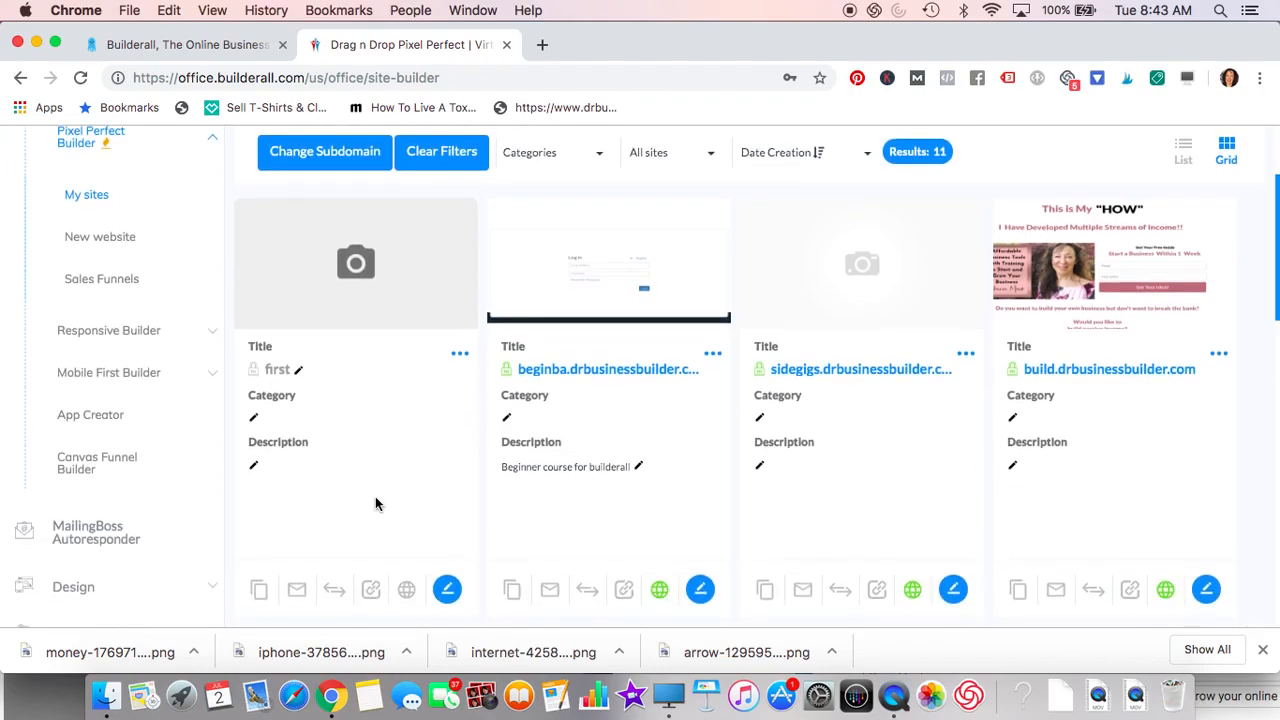
left_click(460, 356)
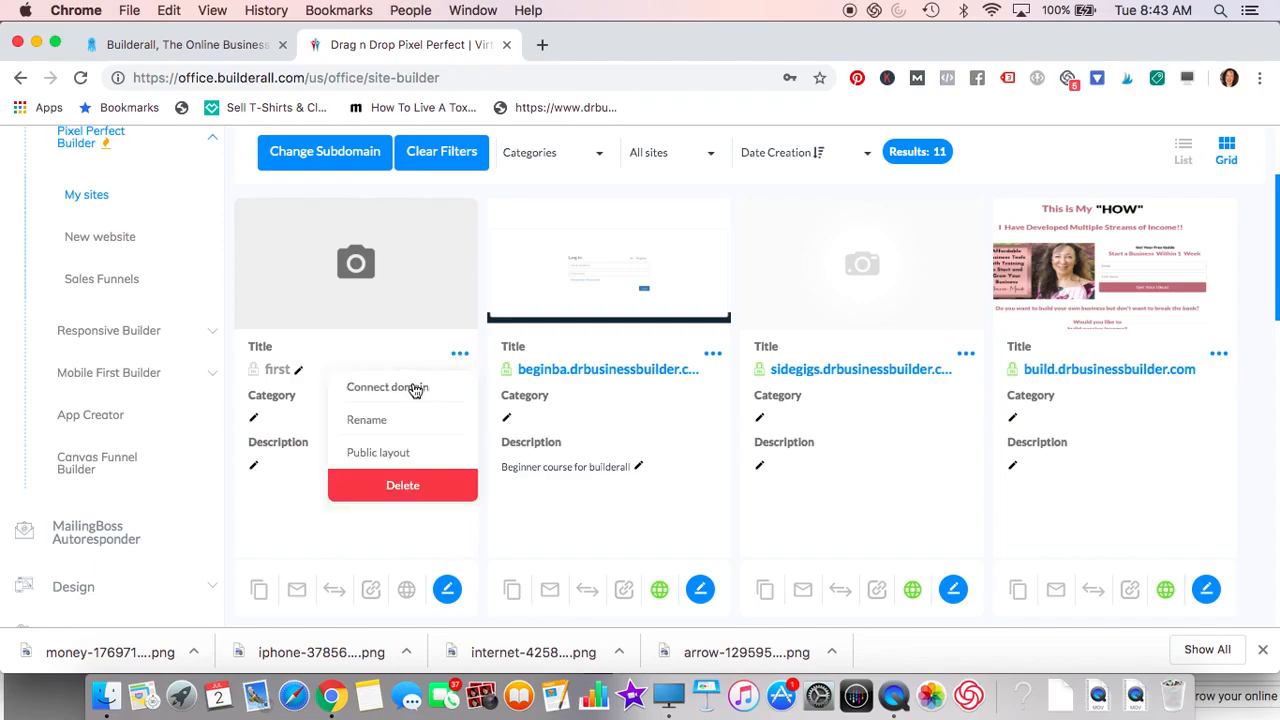
left_click(415, 522)
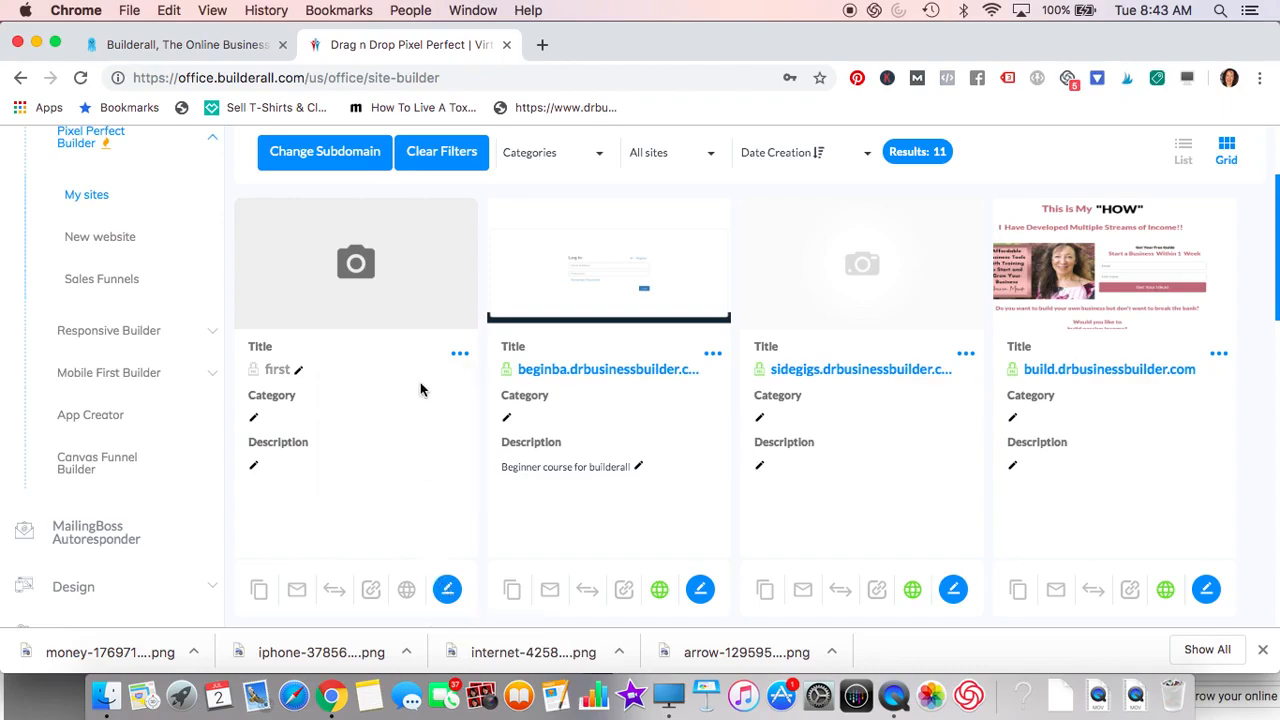
Step: Reopen the "first" site for editing, shift the hero text box slightly up and right, and widen it a little
left_click(447, 589)
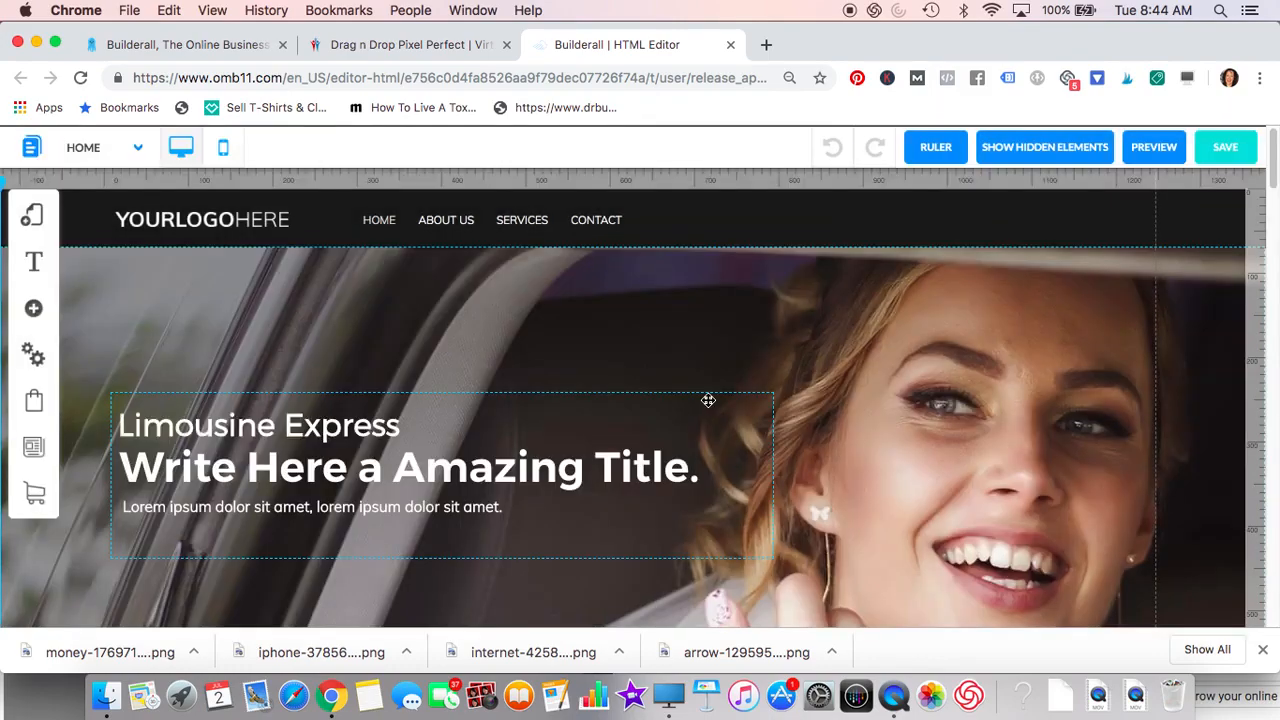
left_click_drag(721, 419, 737, 369)
left_click(797, 427)
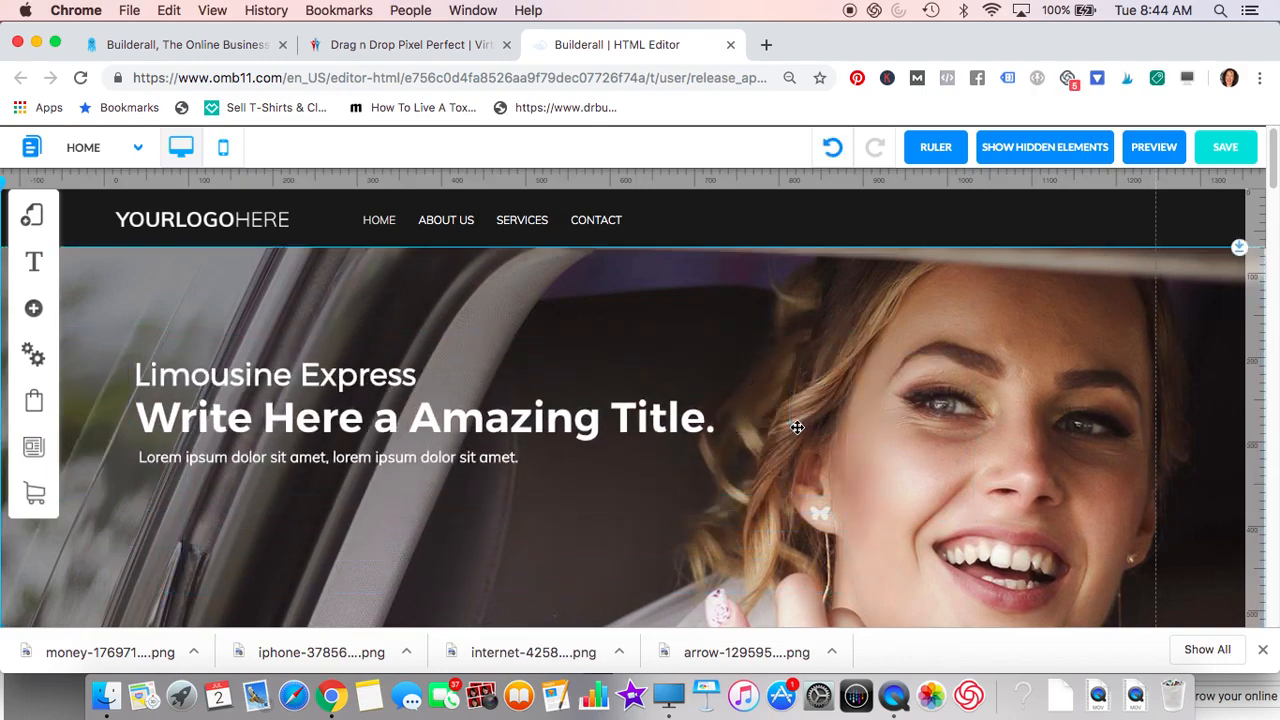
left_click(772, 432)
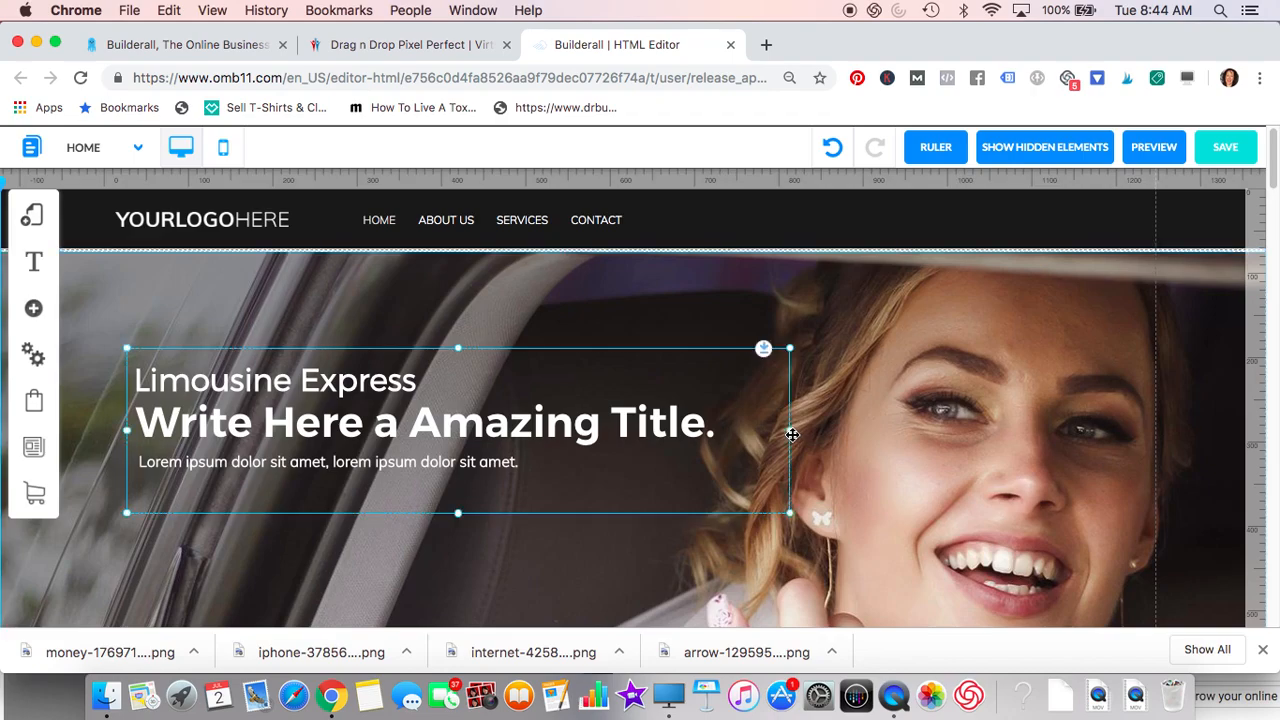
left_click_drag(790, 435, 813, 420)
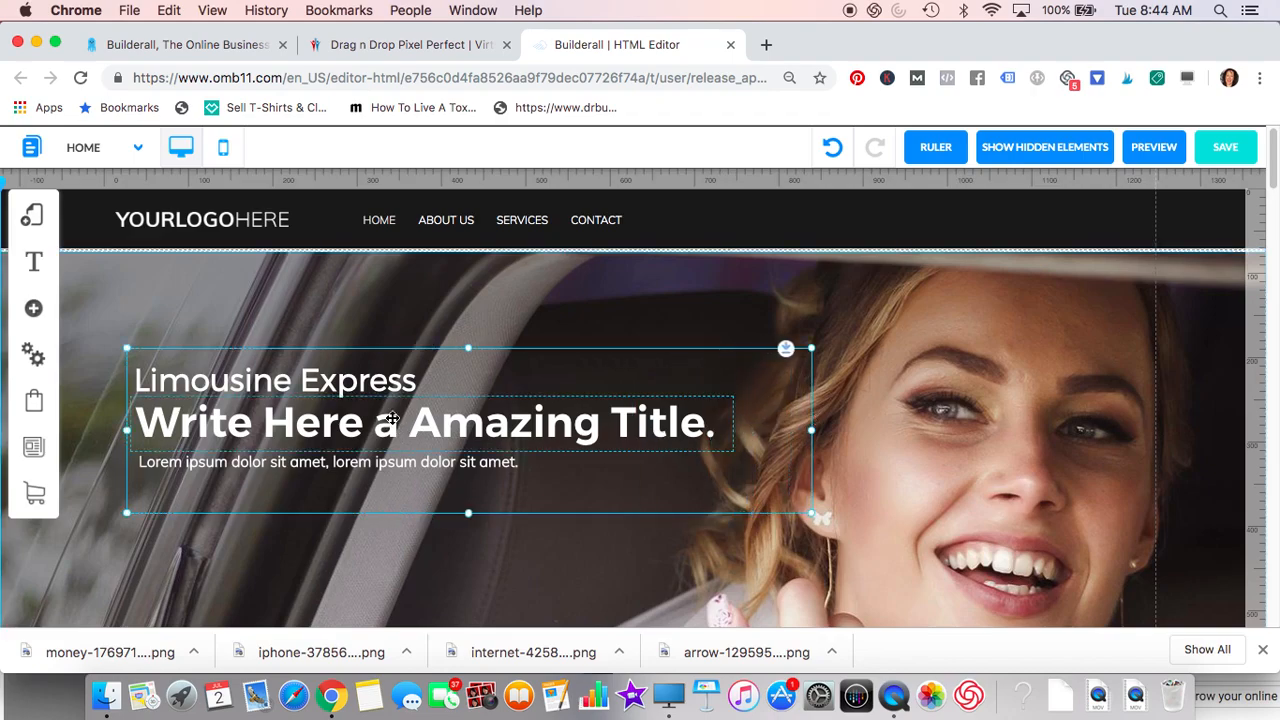
Step: Shift the "Limousine Express" text in the hero section, check its animation options without applying any, and delete that text
left_click_drag(379, 388, 496, 390)
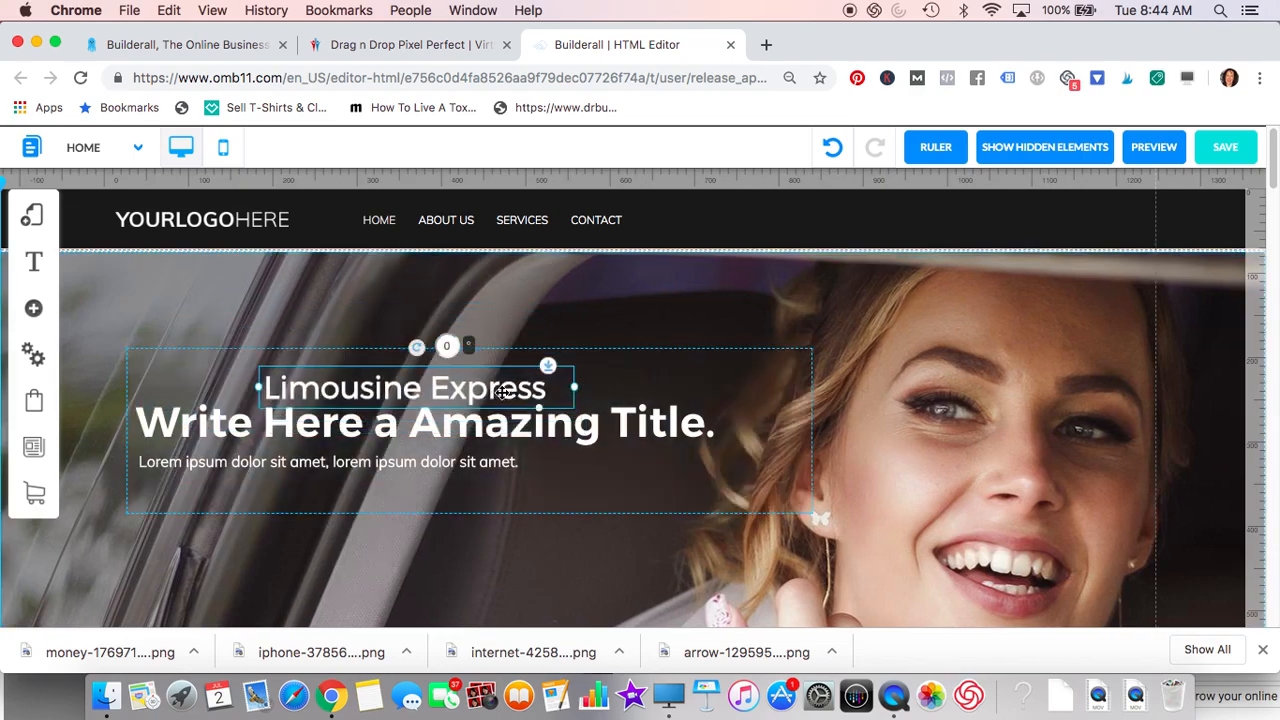
right_click(503, 391)
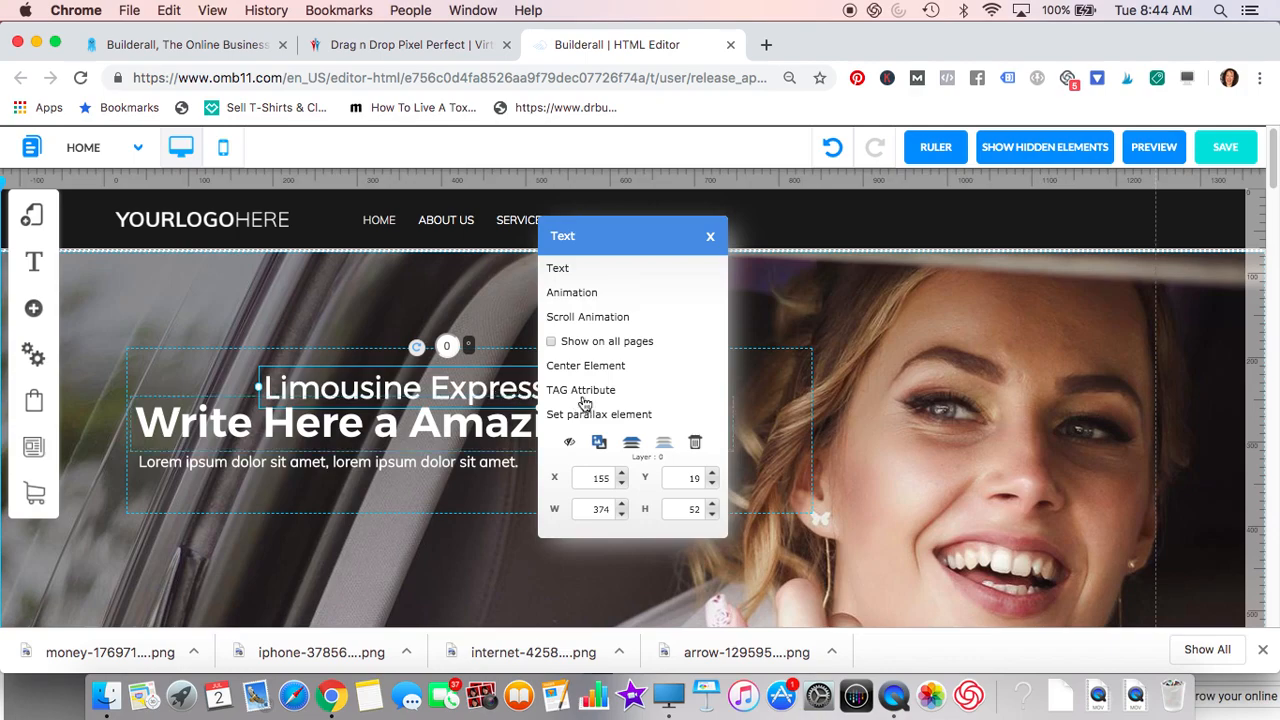
left_click(594, 295)
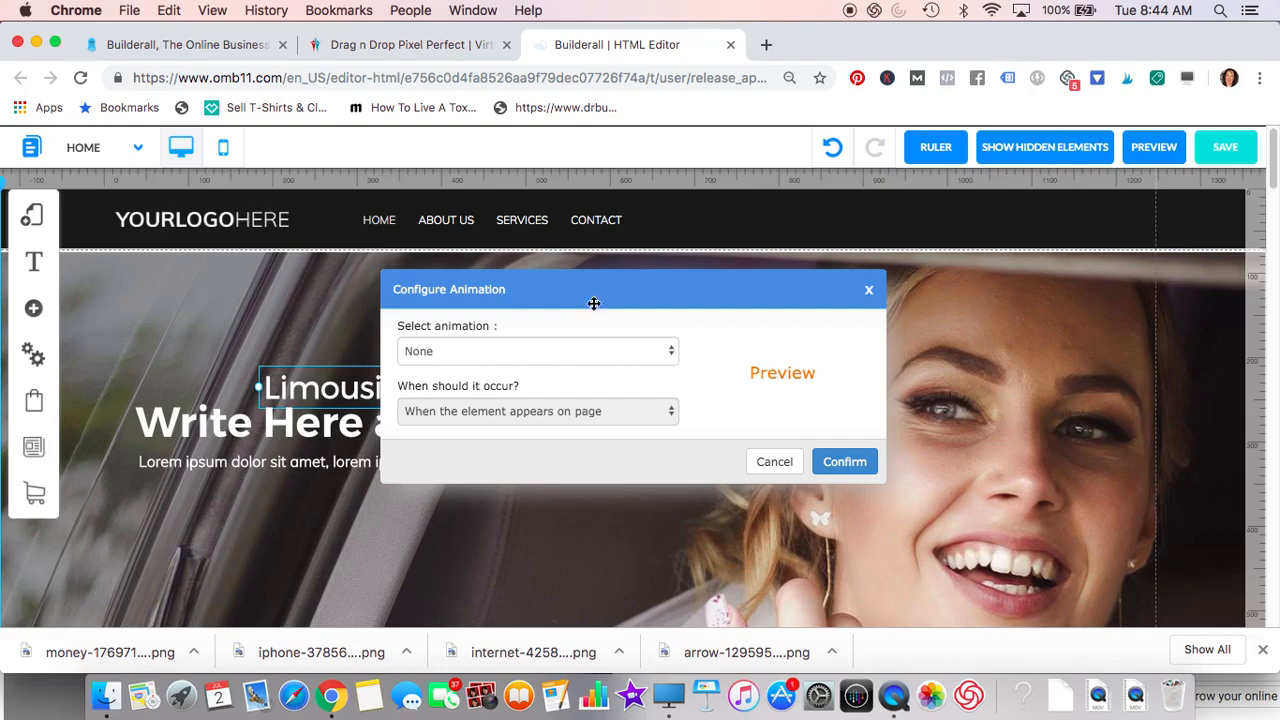
left_click(774, 461)
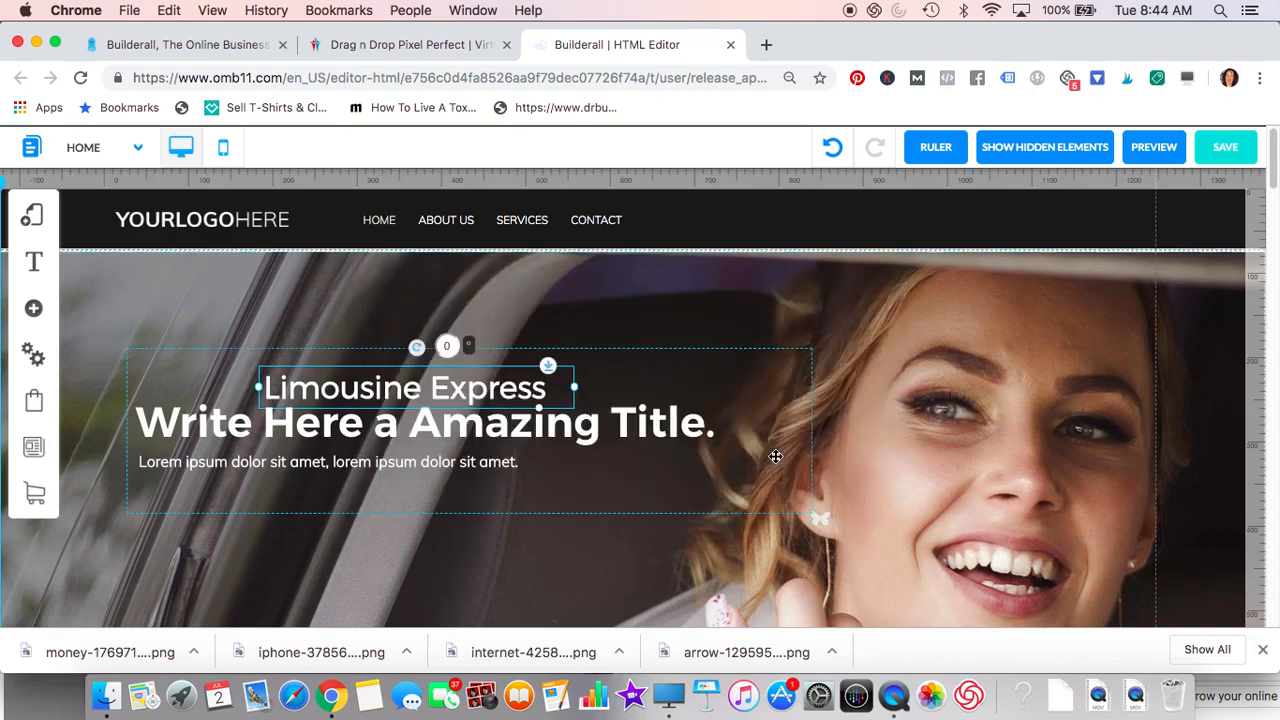
left_click(515, 396)
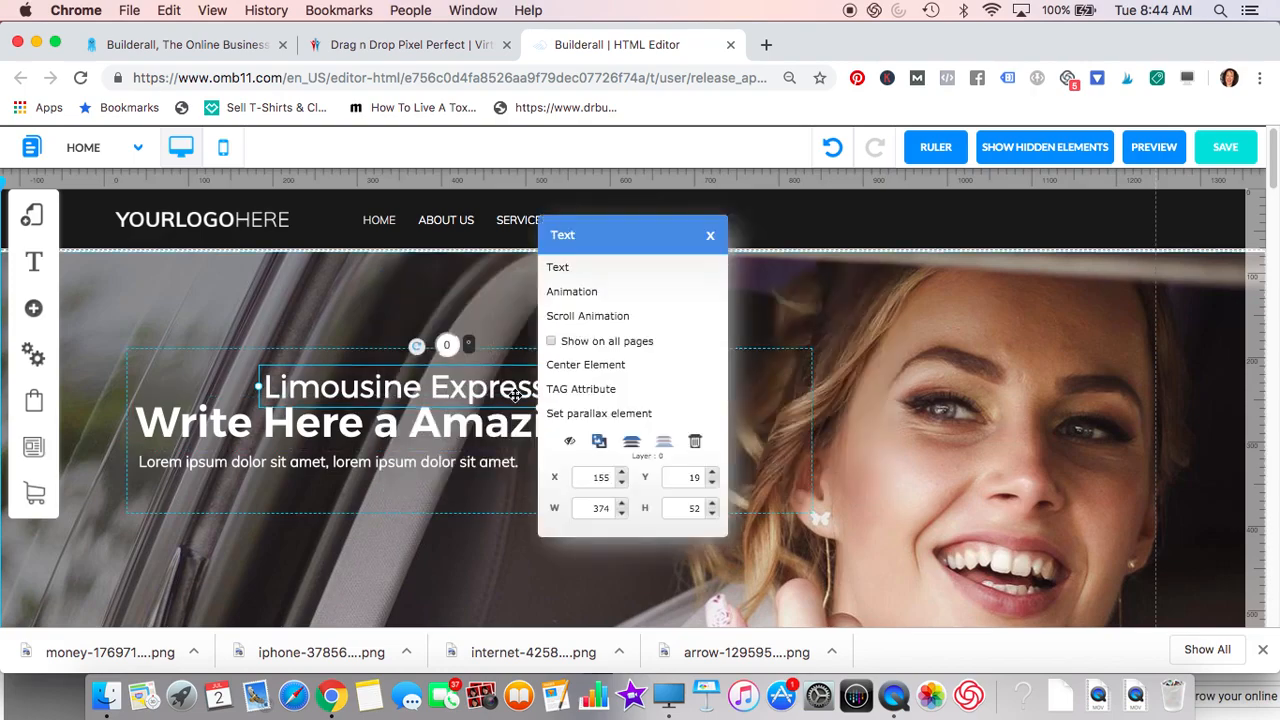
left_click(697, 446)
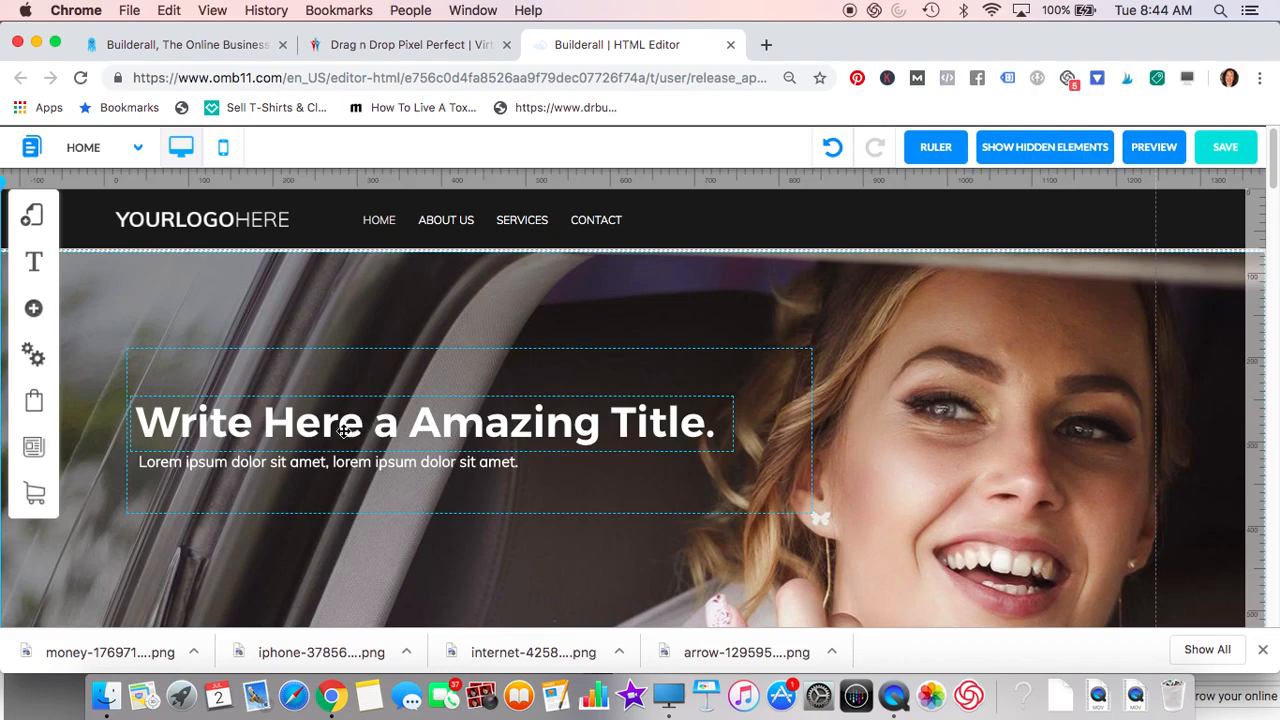
Step: Look over the title and paragraph text elements available to add, and open the default H1 font style for editing
left_click(33, 312)
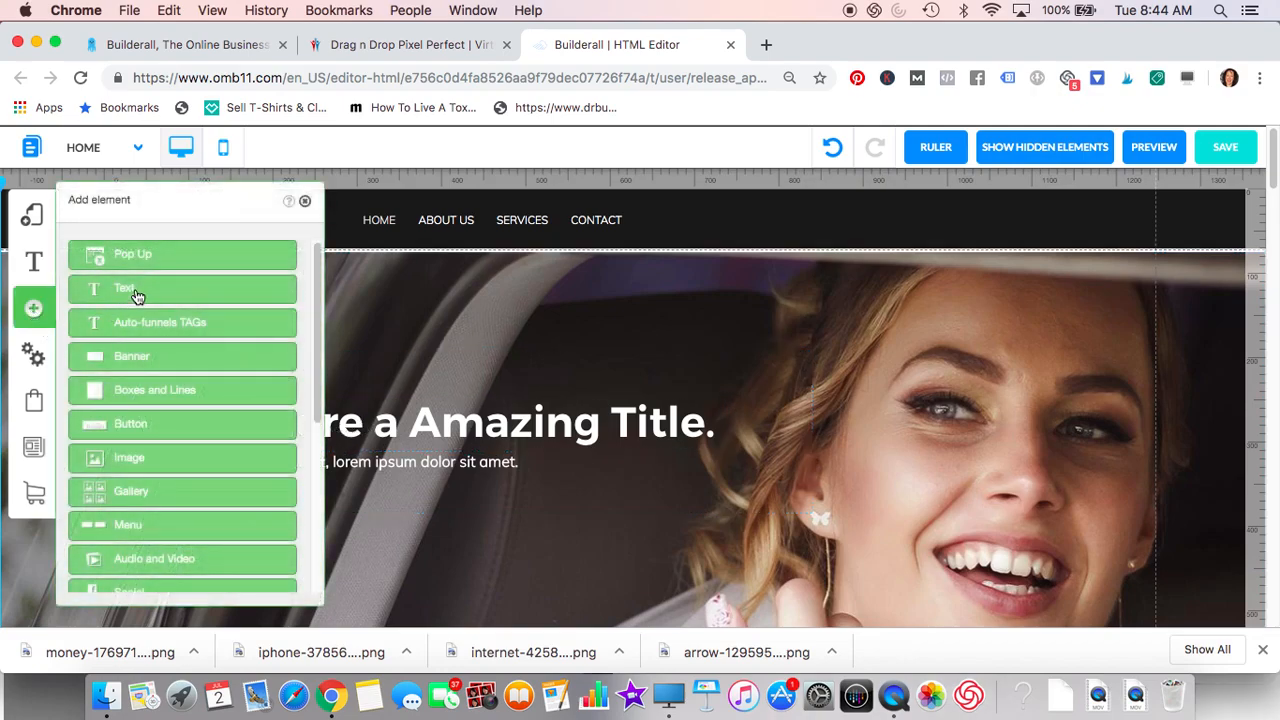
left_click(136, 291)
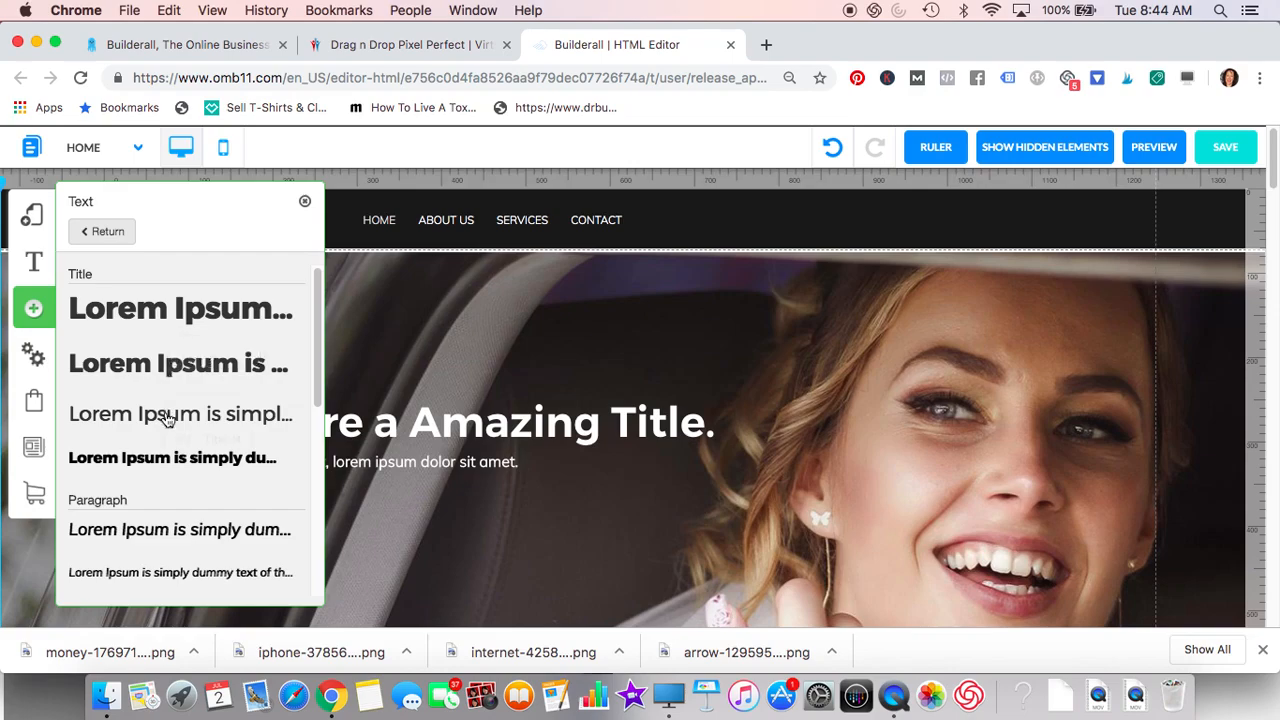
left_click(32, 264)
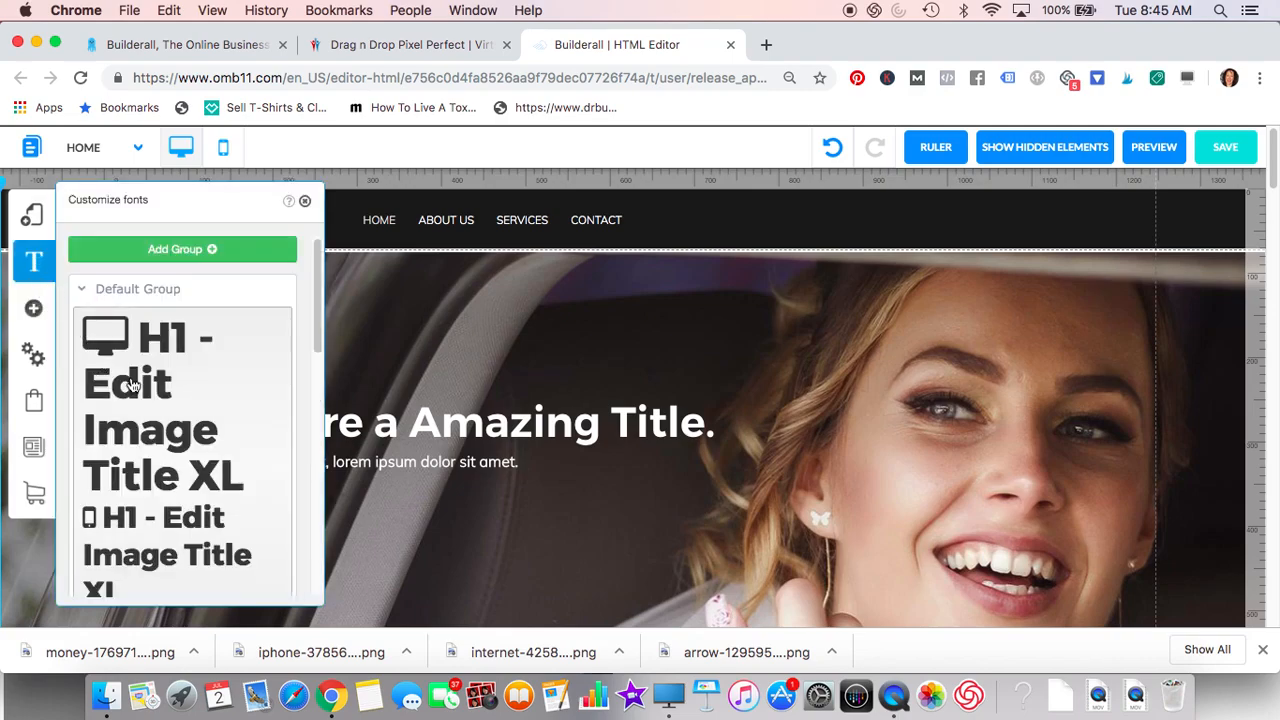
left_click(237, 443)
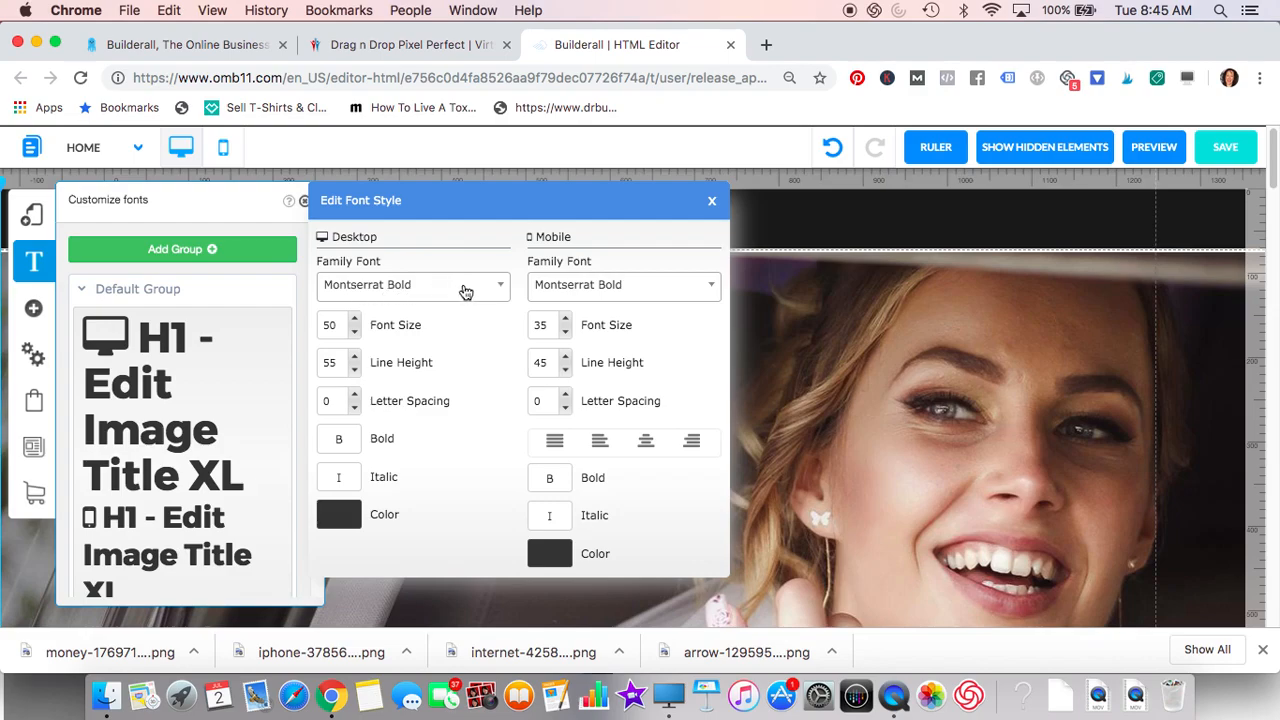
Step: Try reducing the desktop font size of the H1 style to 40, and set it back to 50
left_click(355, 332)
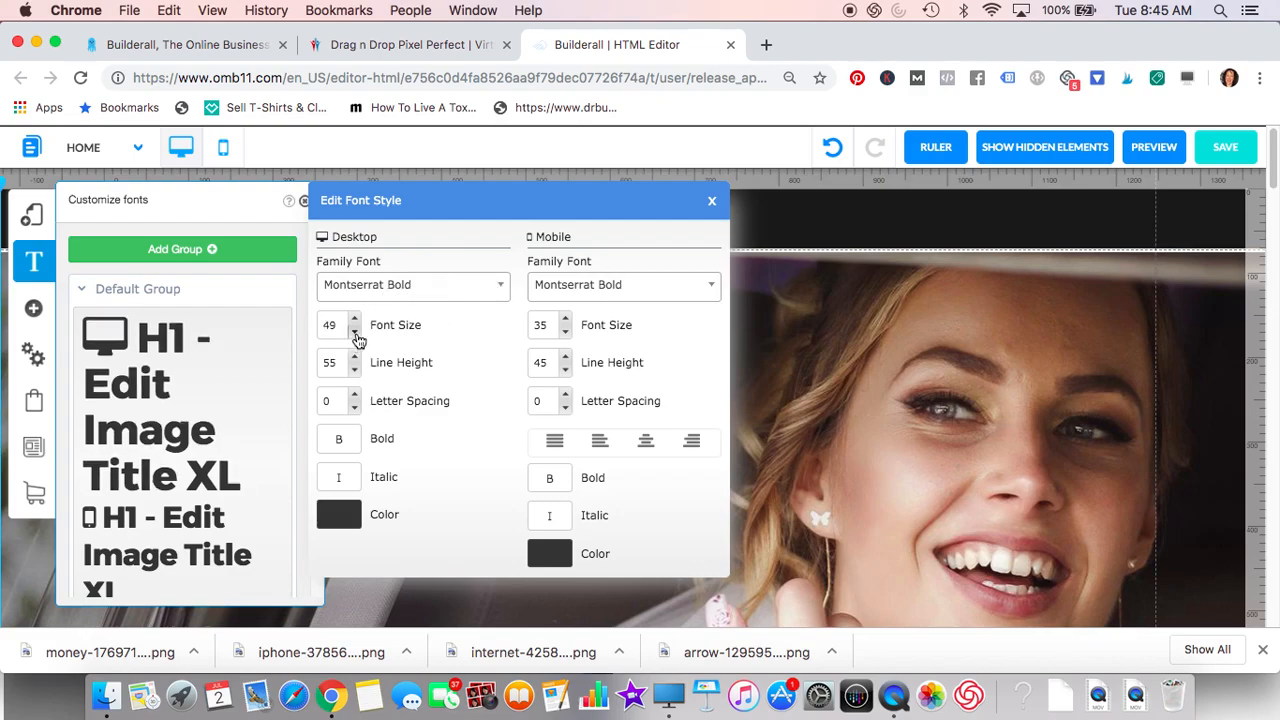
left_click(355, 332)
left_click(355, 332)
left_click(355, 332)
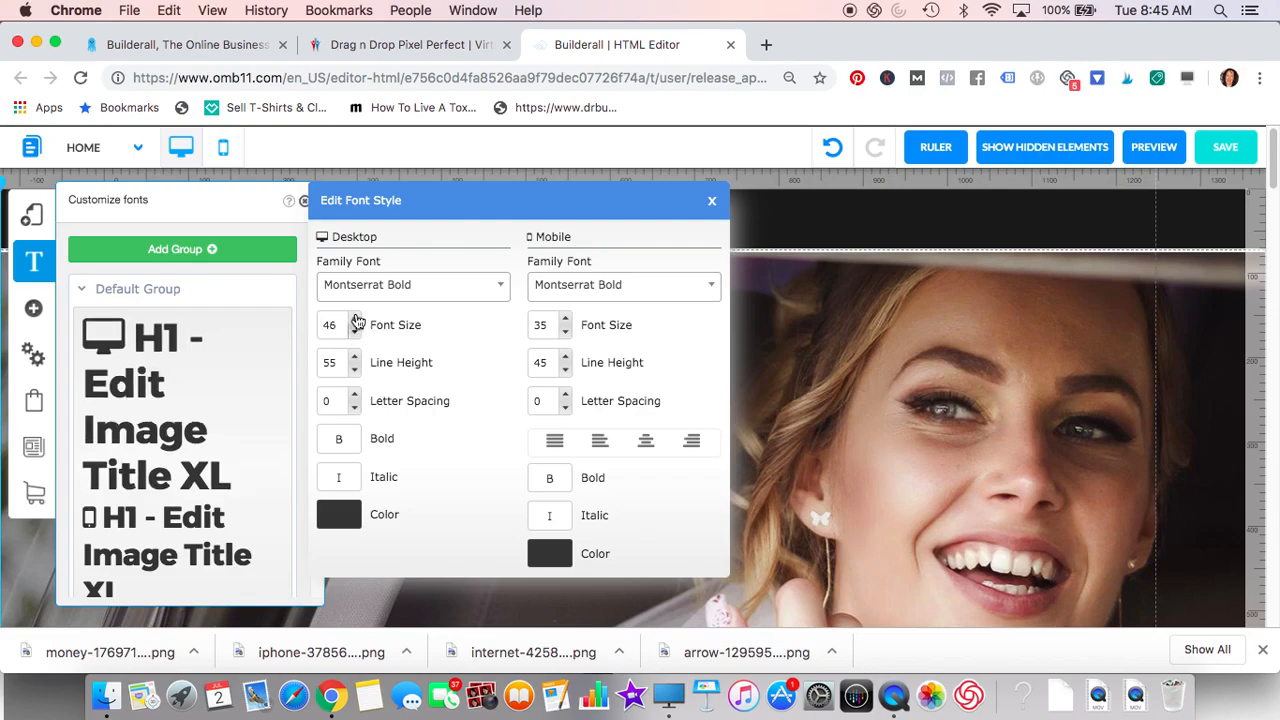
scroll(356, 320, "down", 6)
scroll(356, 322, "up", 5)
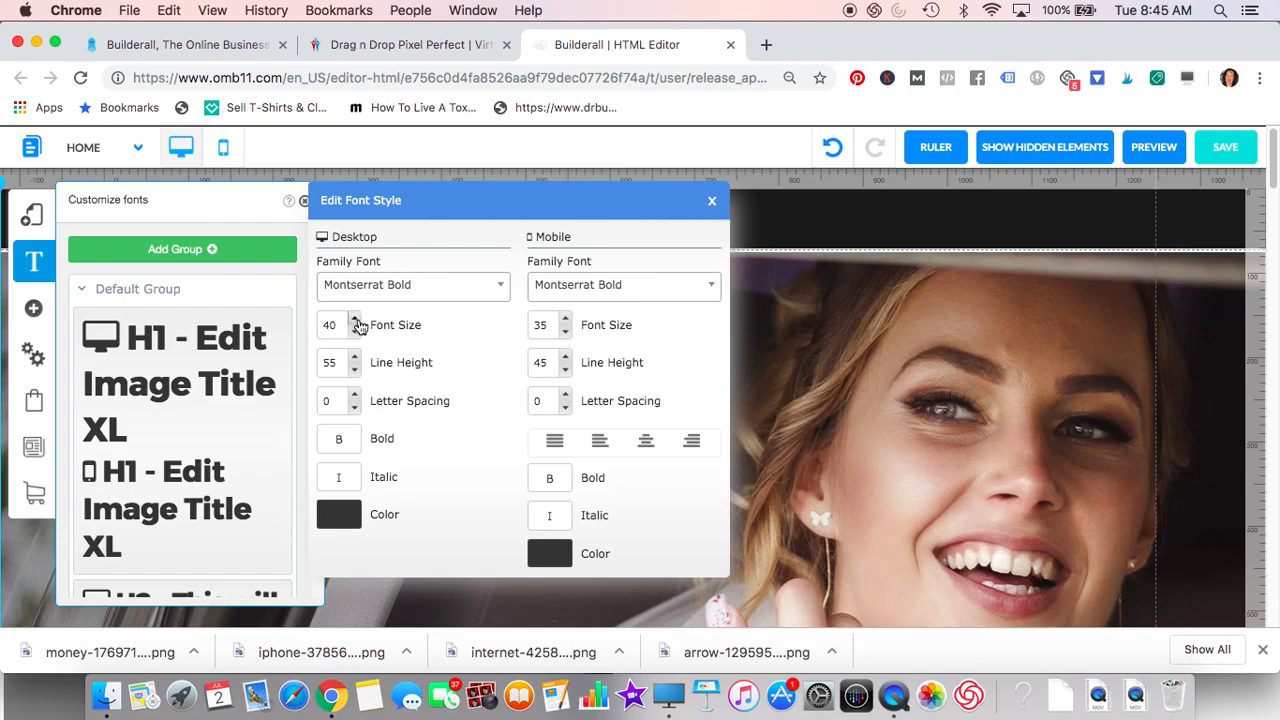
scroll(357, 326, "up", 1)
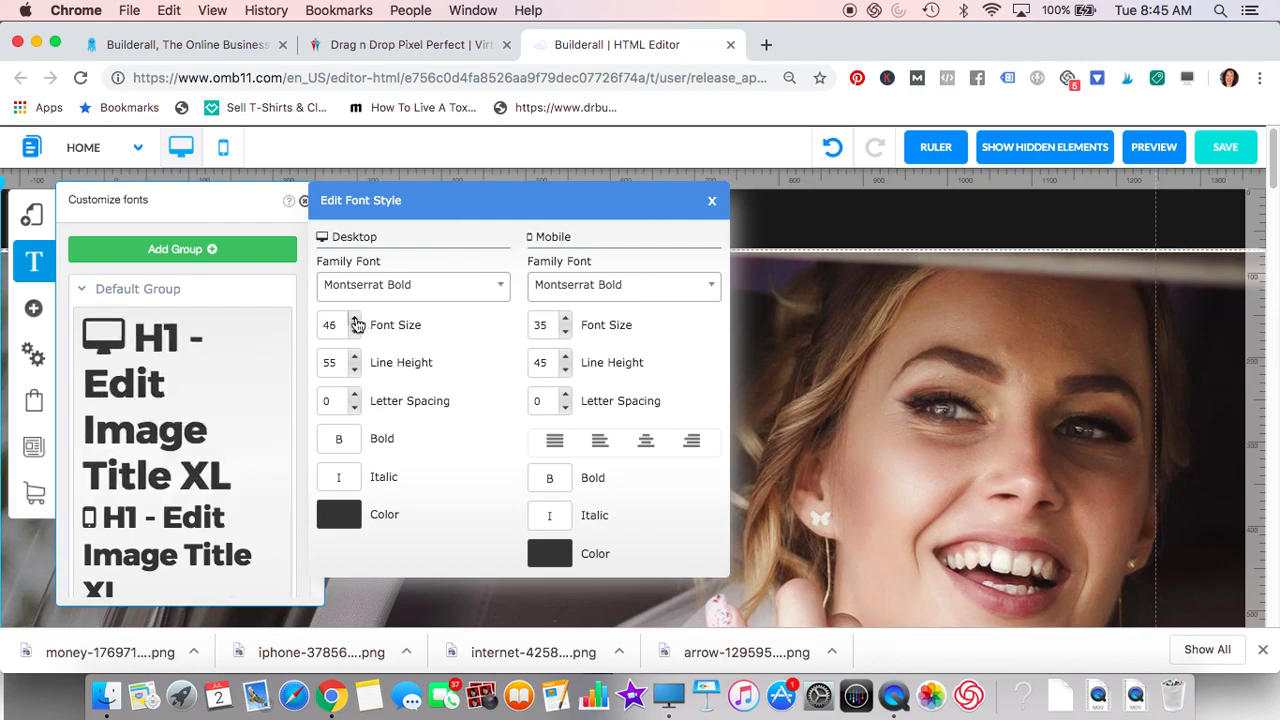
scroll(357, 326, "up", 3)
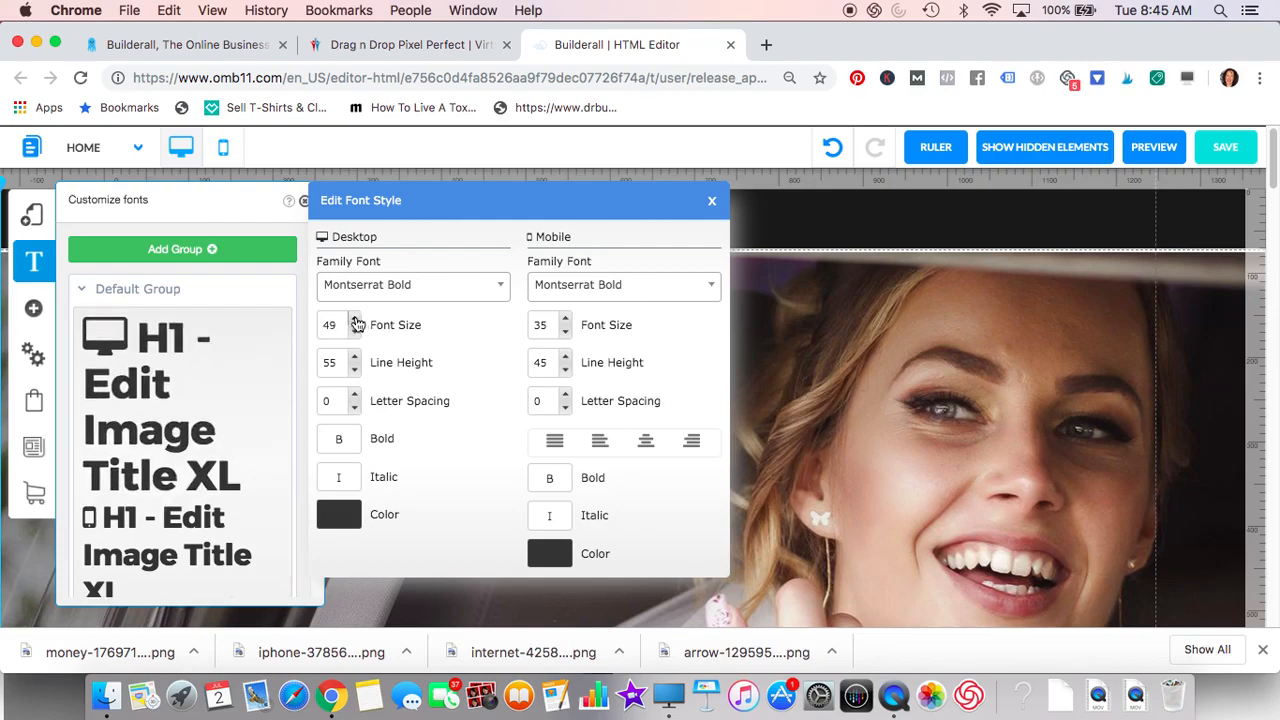
scroll(357, 324, "up", 1)
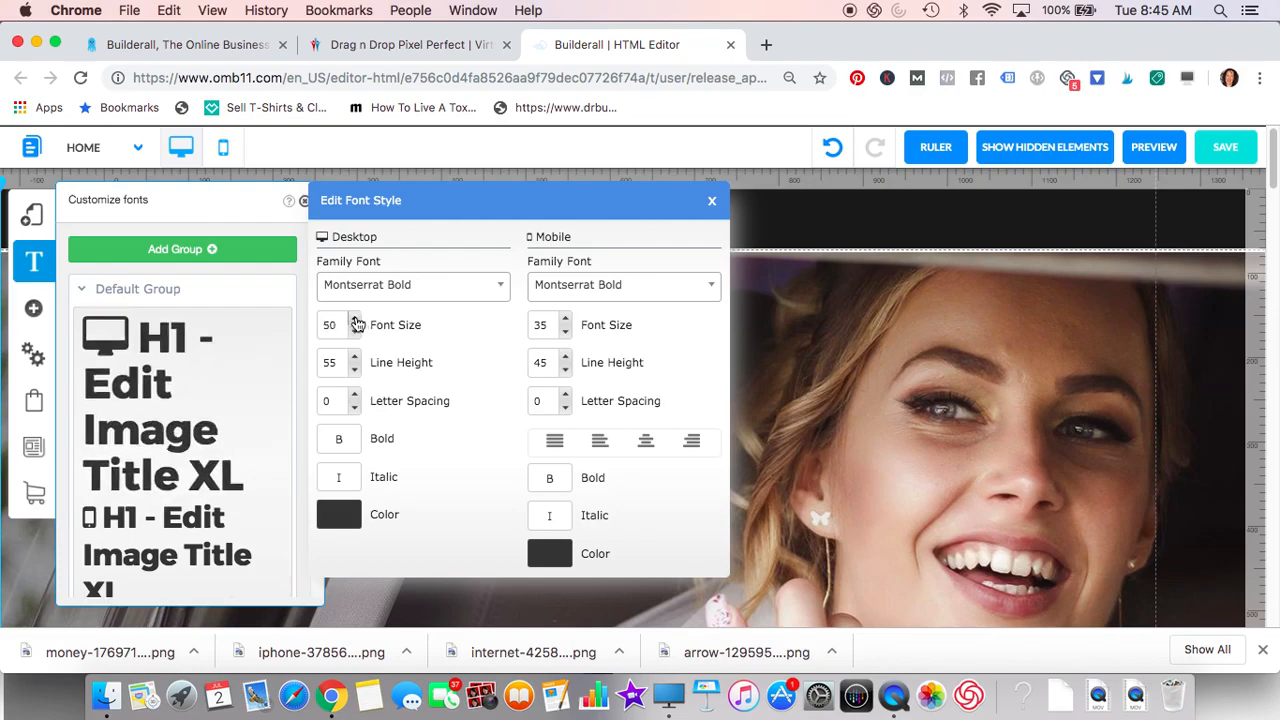
Step: Look through the desktop font families offered for the H1 style, and close the font settings without choosing another
left_click(504, 289)
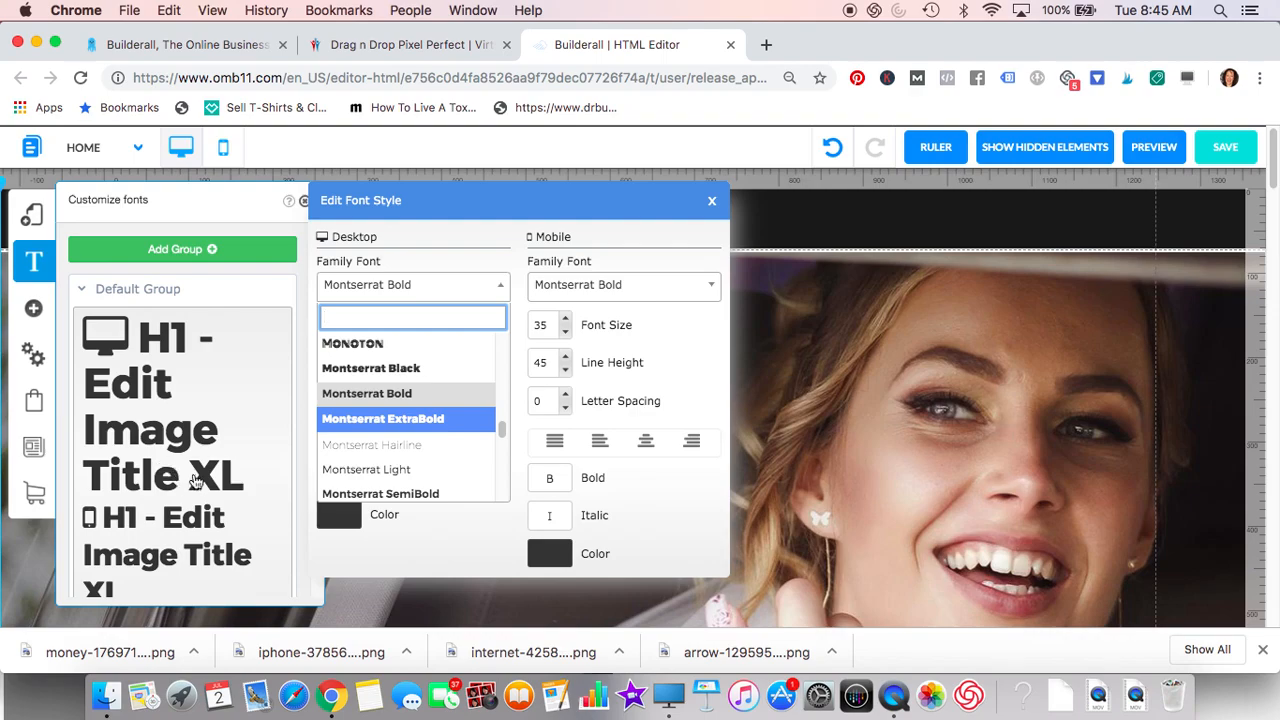
left_click_drag(502, 430, 503, 354)
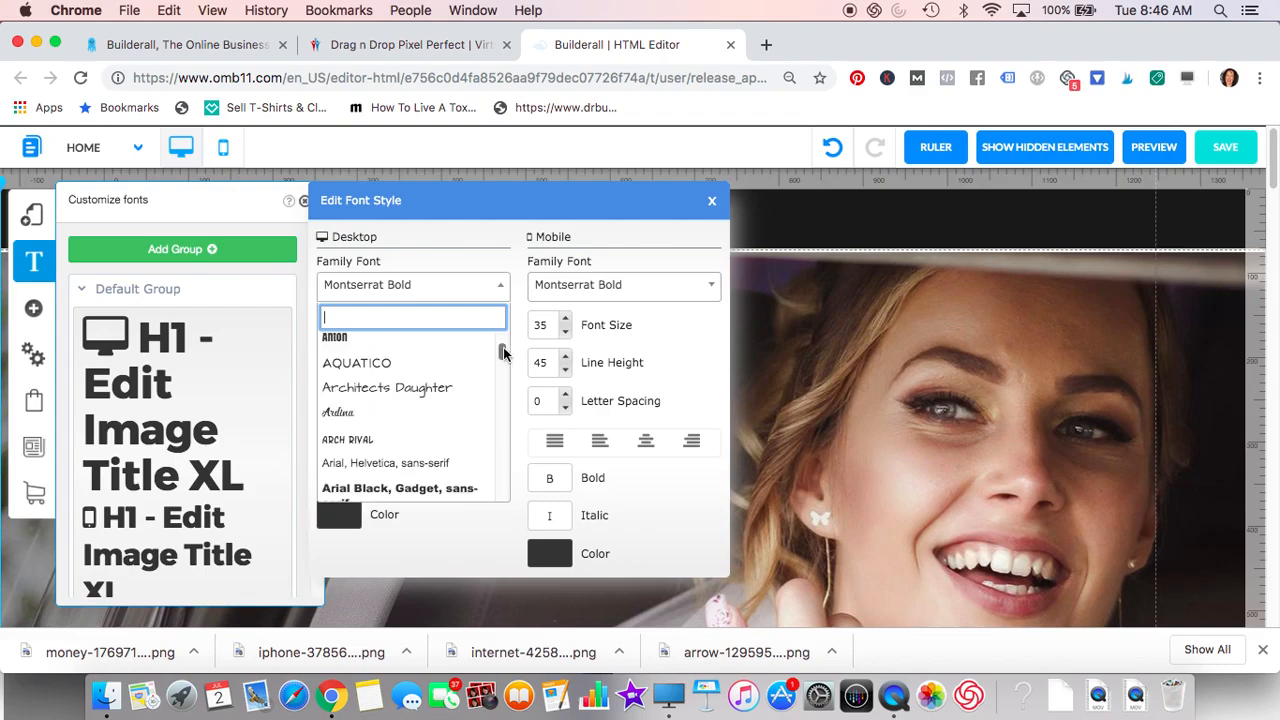
left_click_drag(503, 352, 503, 351)
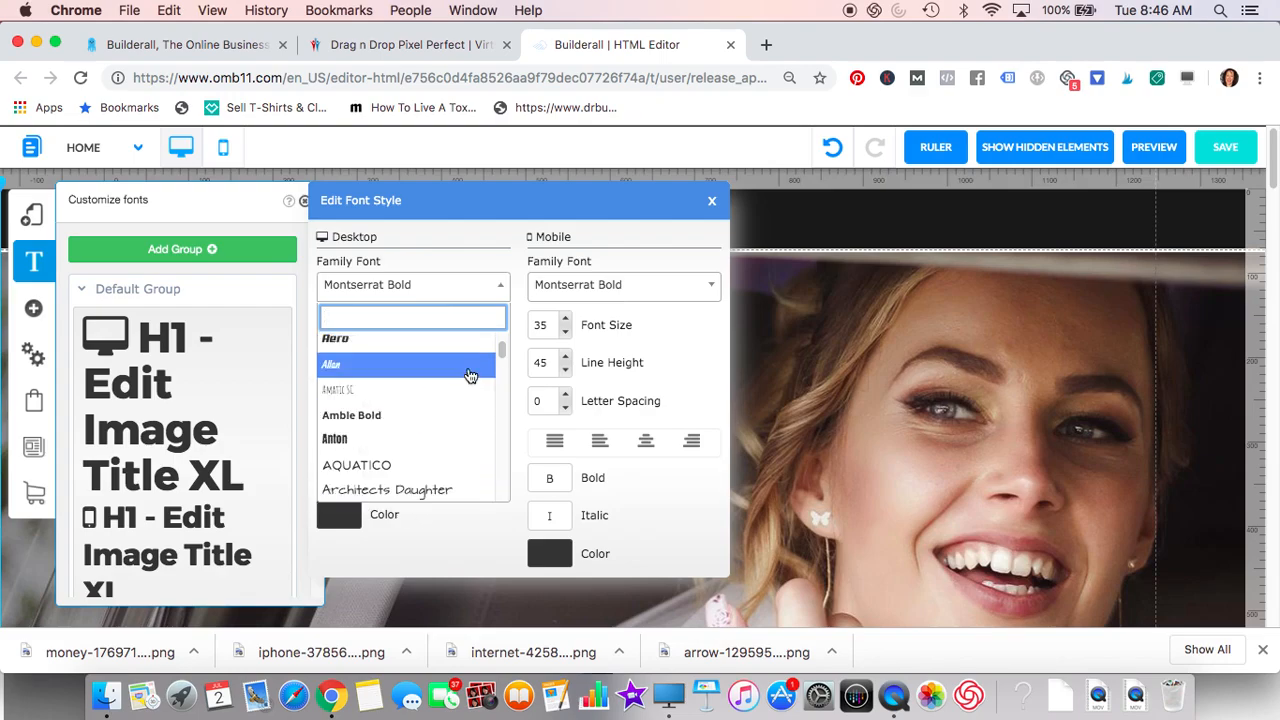
mouse_move(502, 350)
left_mouse_down()
mouse_move(503, 451)
mouse_move(507, 343)
left_mouse_up()
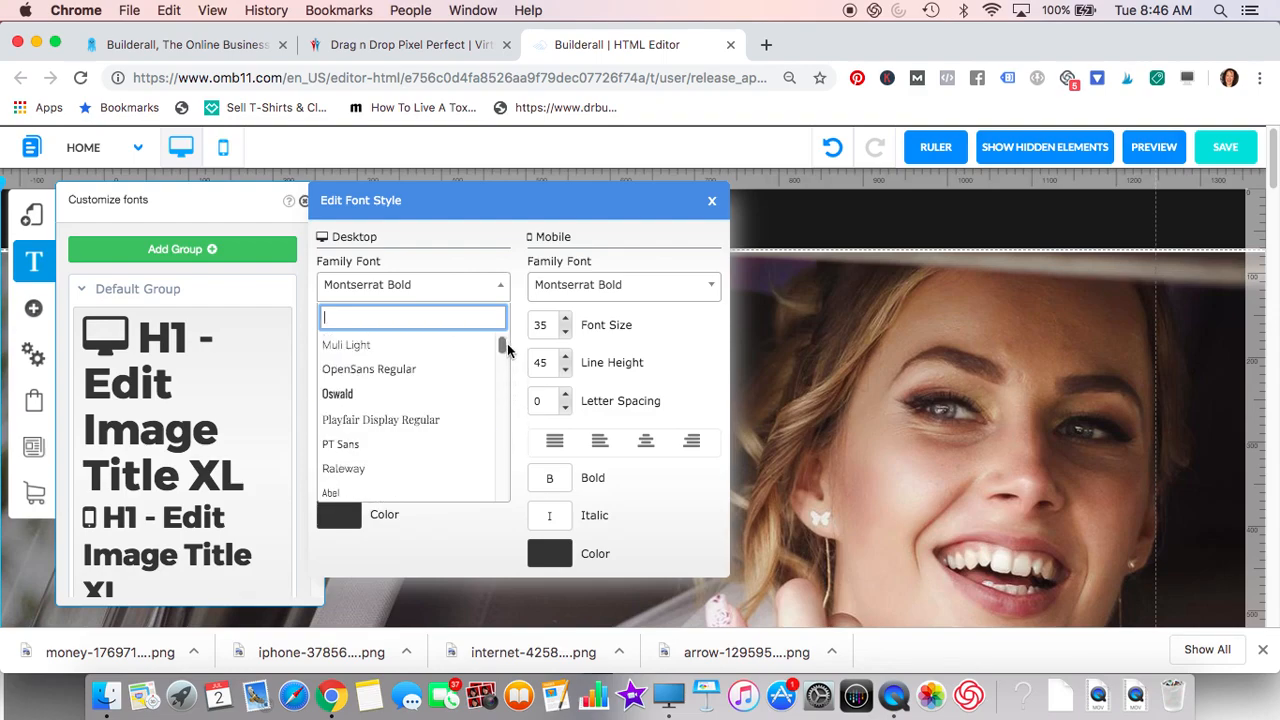
left_click(712, 204)
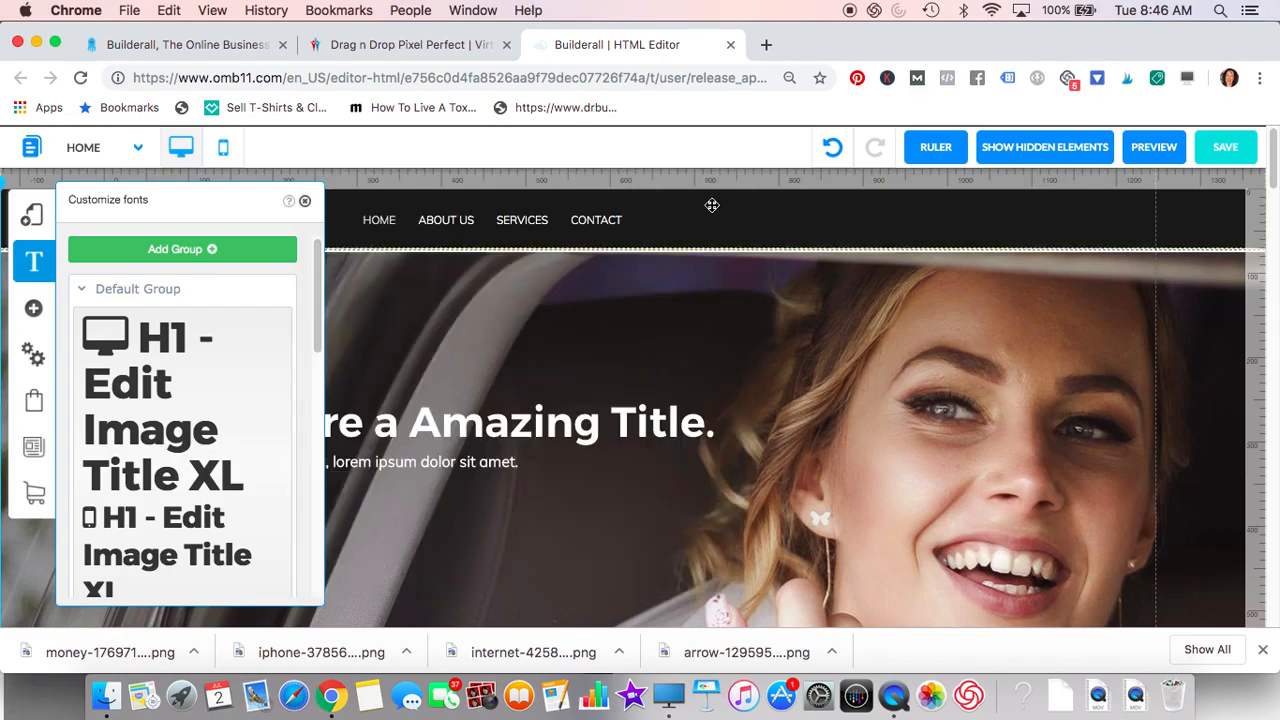
left_click(304, 204)
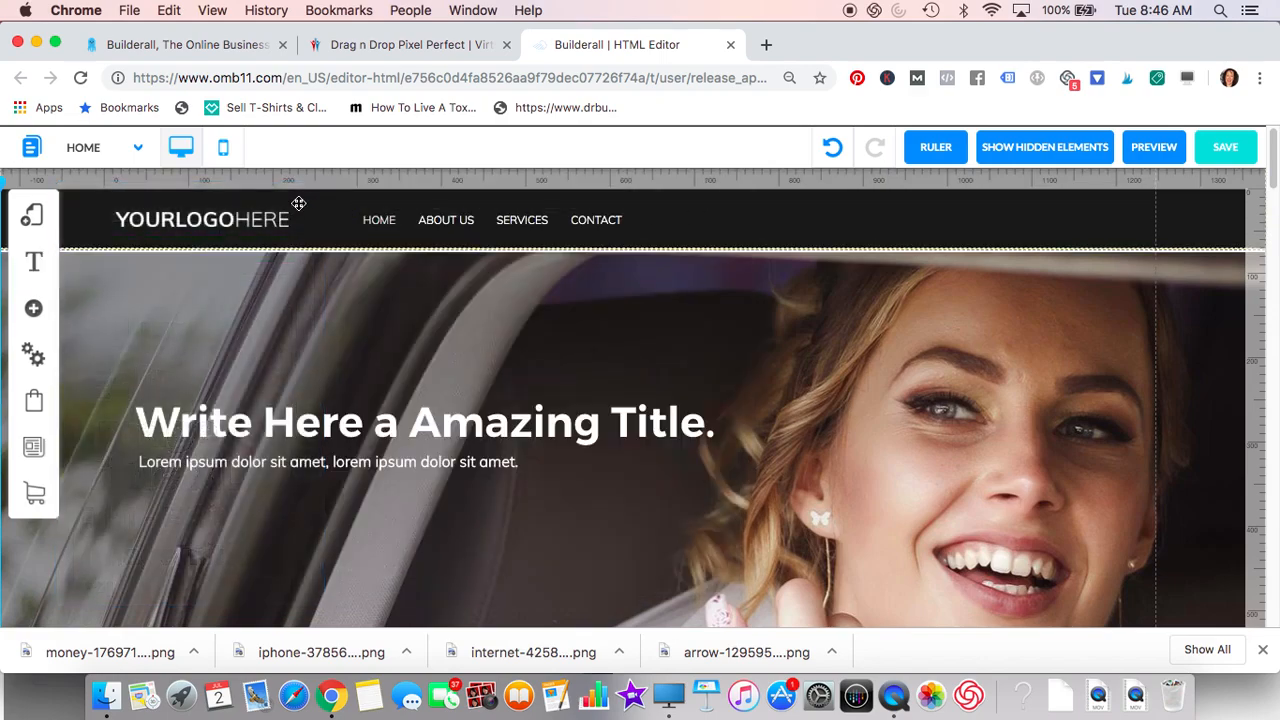
Step: Examine the Home page's settings and SEO fields in the Limousine Express layout, and the list of site-wide settings
left_click(31, 221)
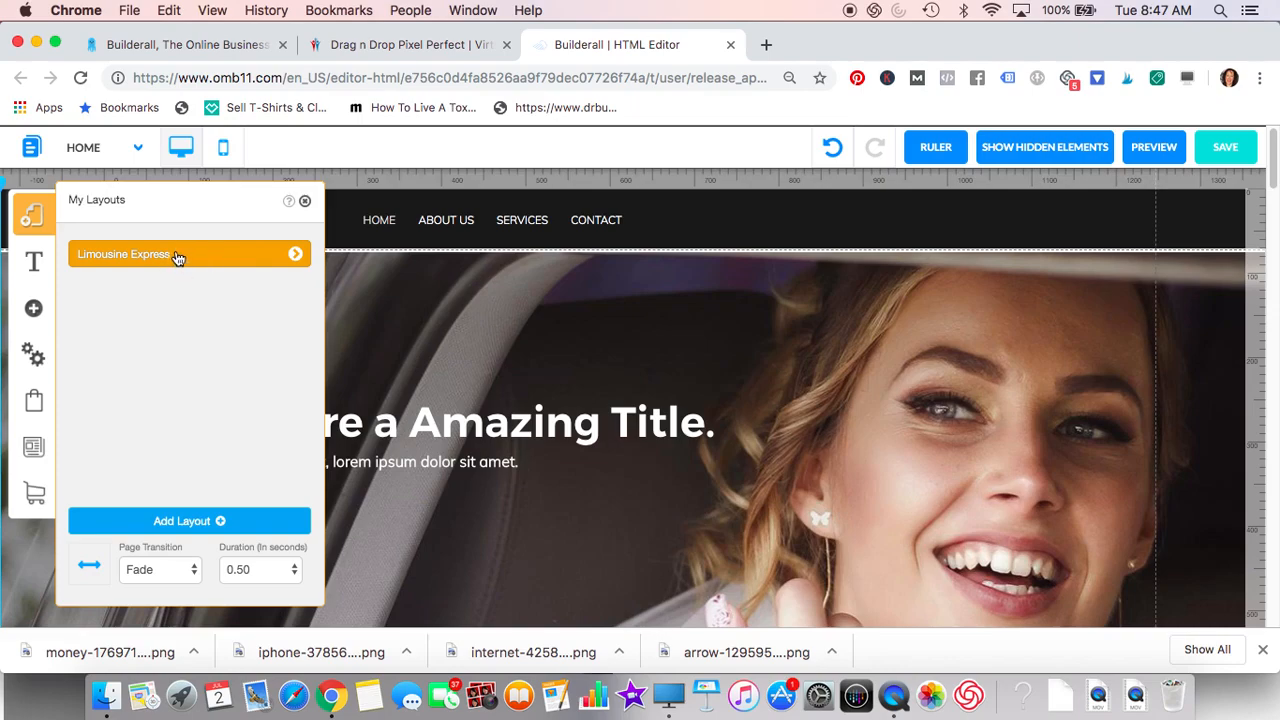
left_click(295, 256)
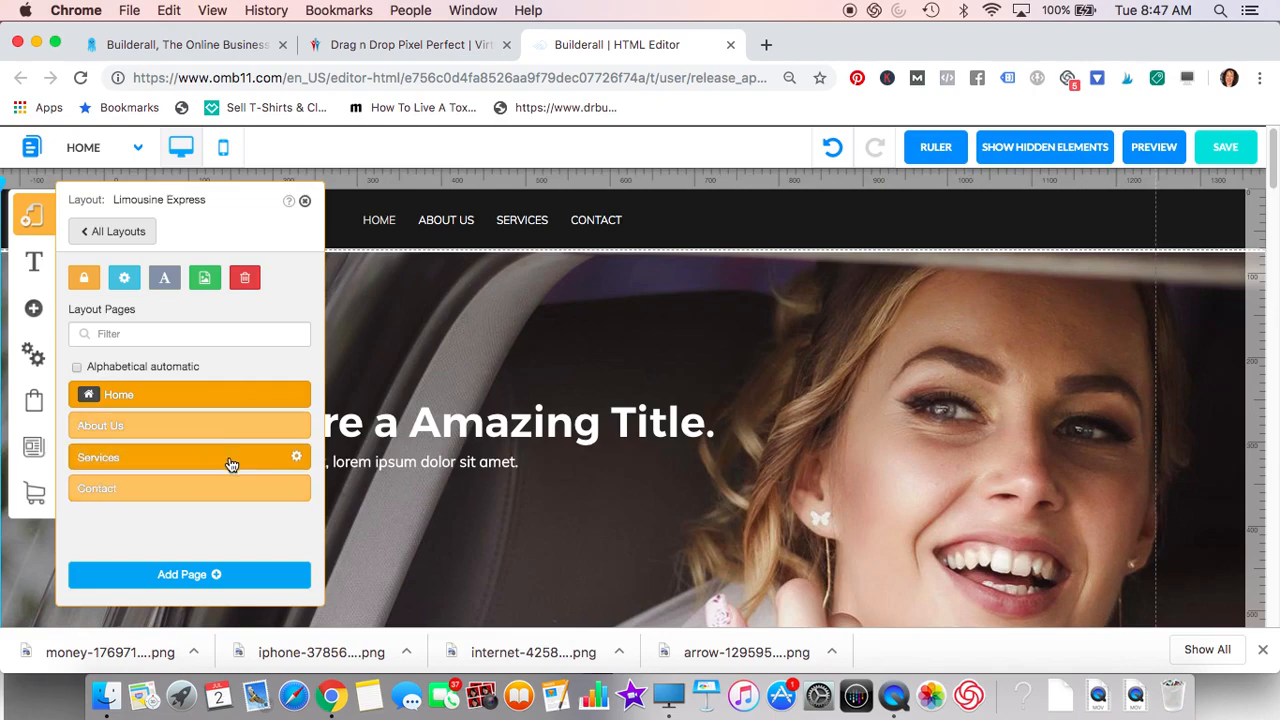
left_click(296, 394)
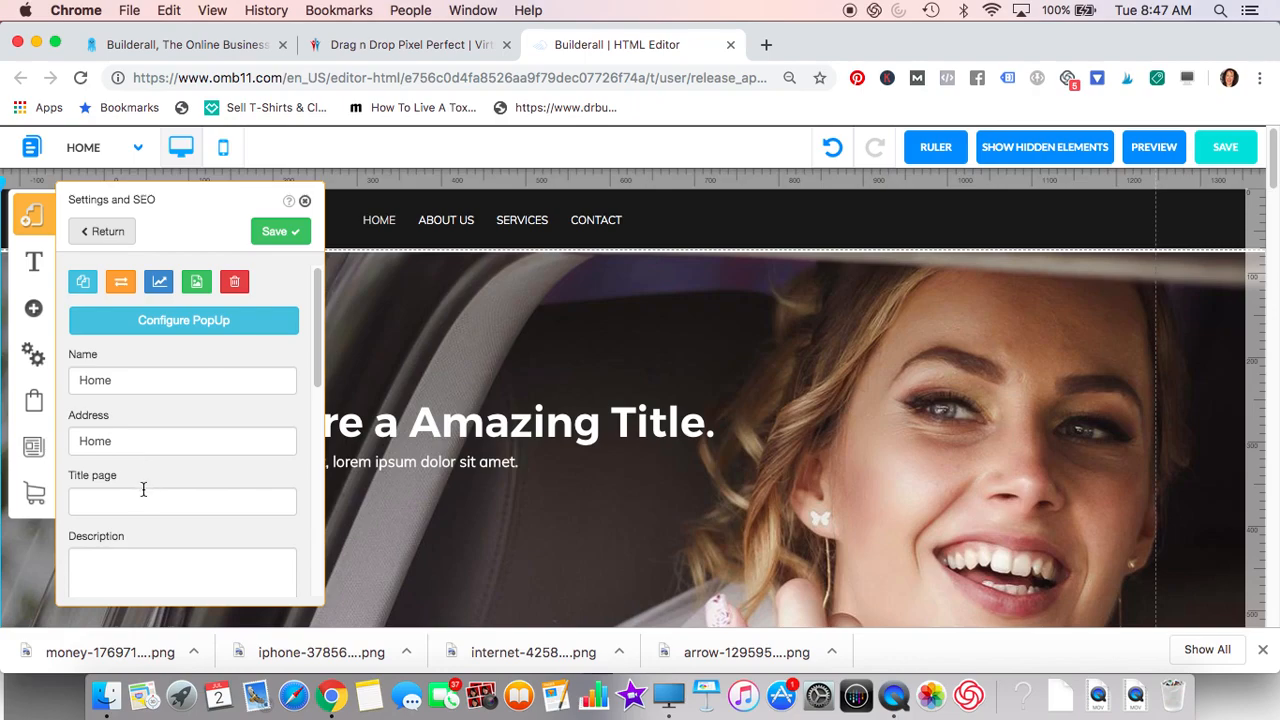
scroll(143, 489, "down", 5)
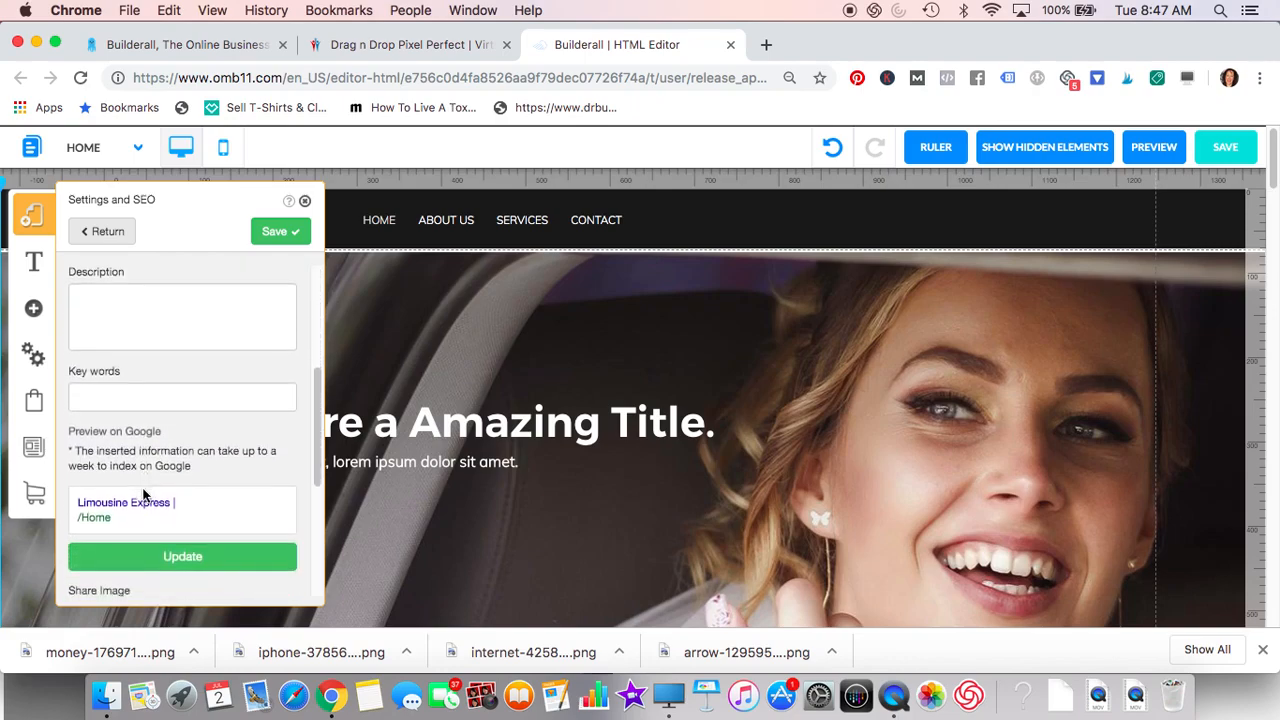
scroll(143, 492, "down", 4)
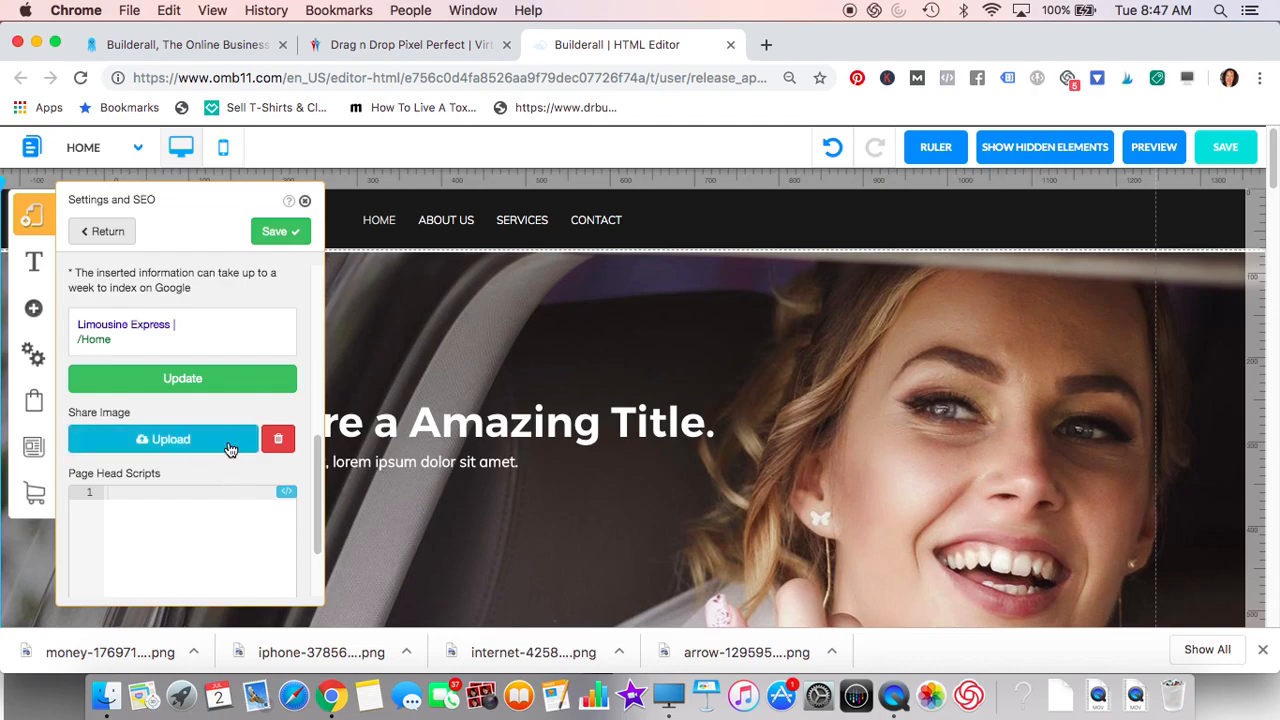
scroll(233, 515, "down", 3)
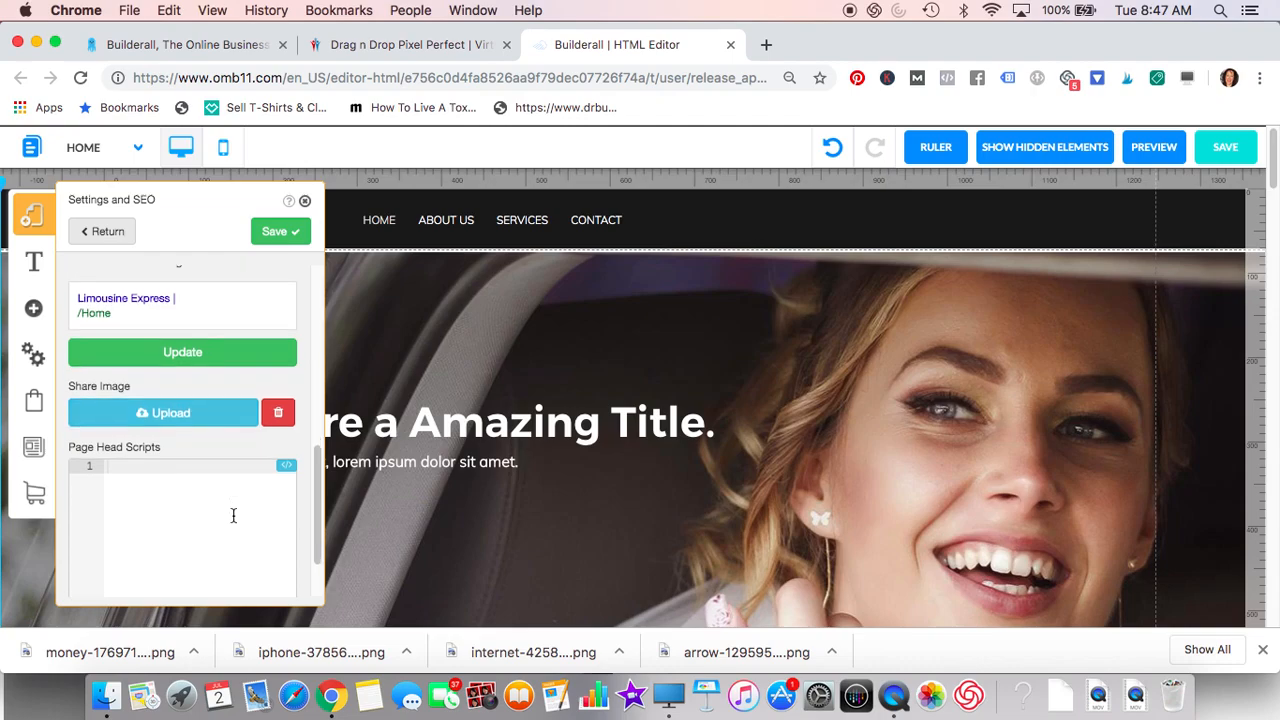
scroll(233, 515, "down", 2)
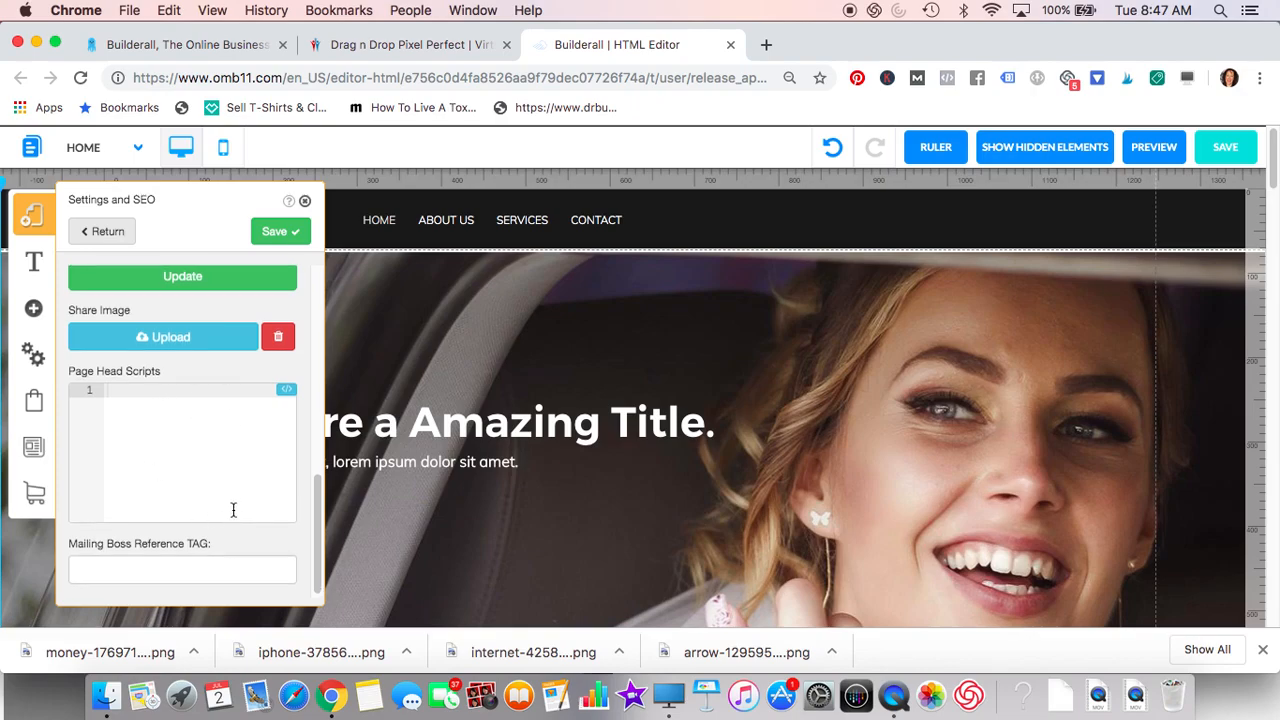
scroll(235, 343, "up", 10)
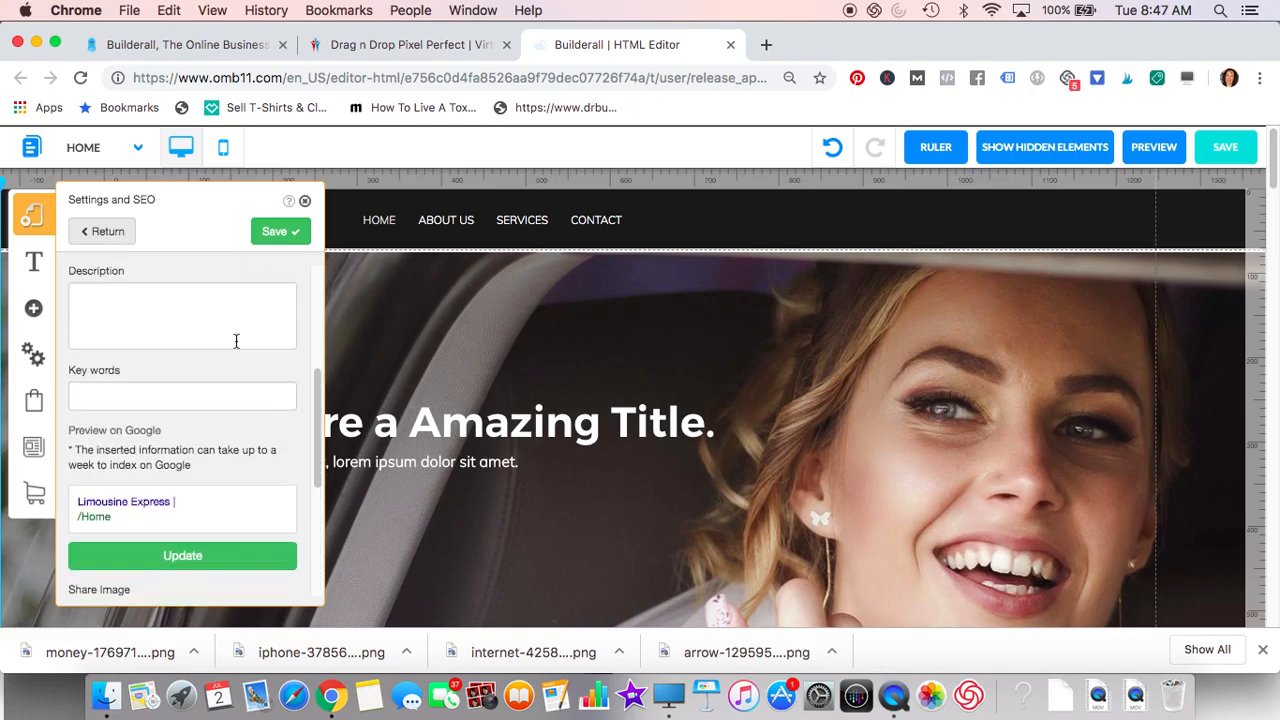
left_click(305, 204)
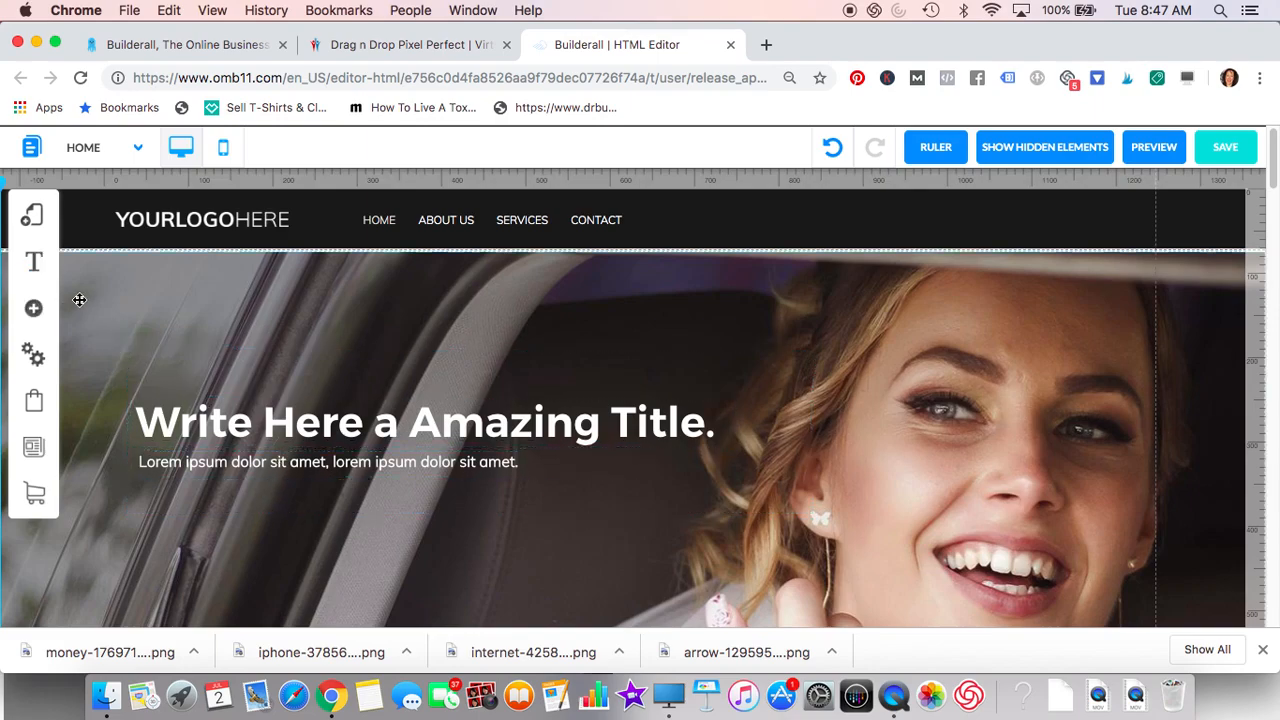
left_click(33, 357)
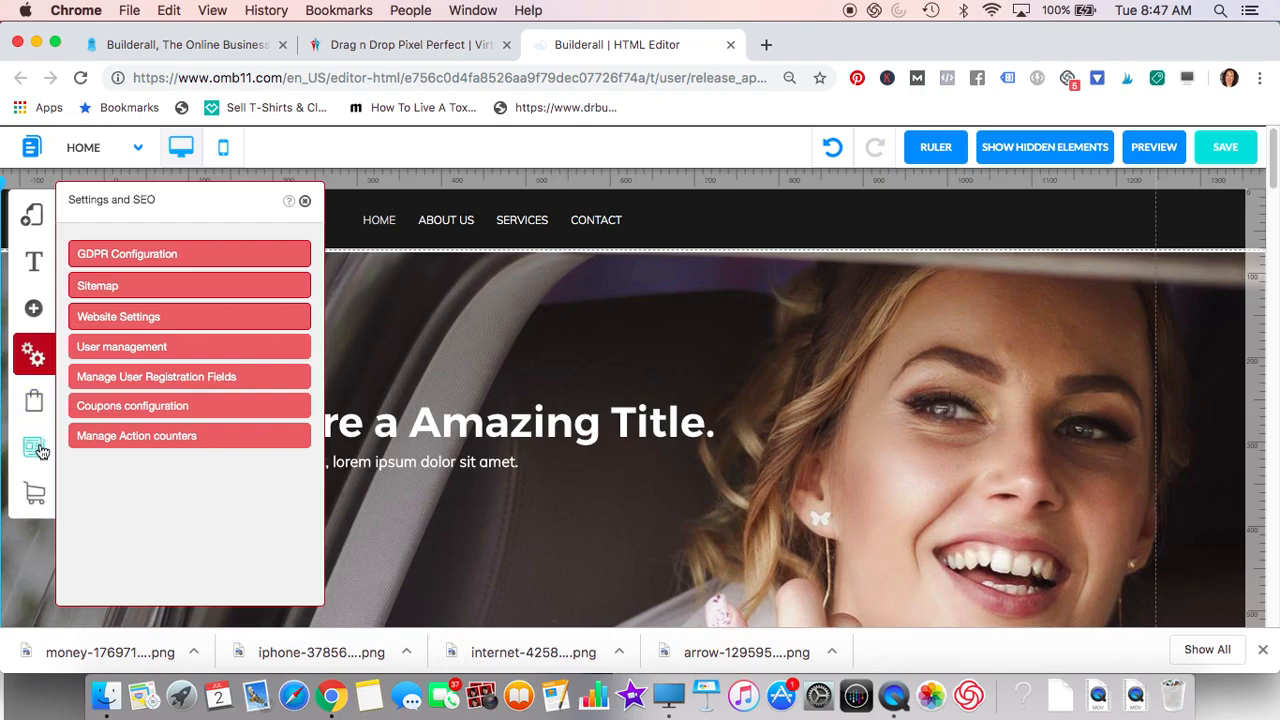
left_click(305, 200)
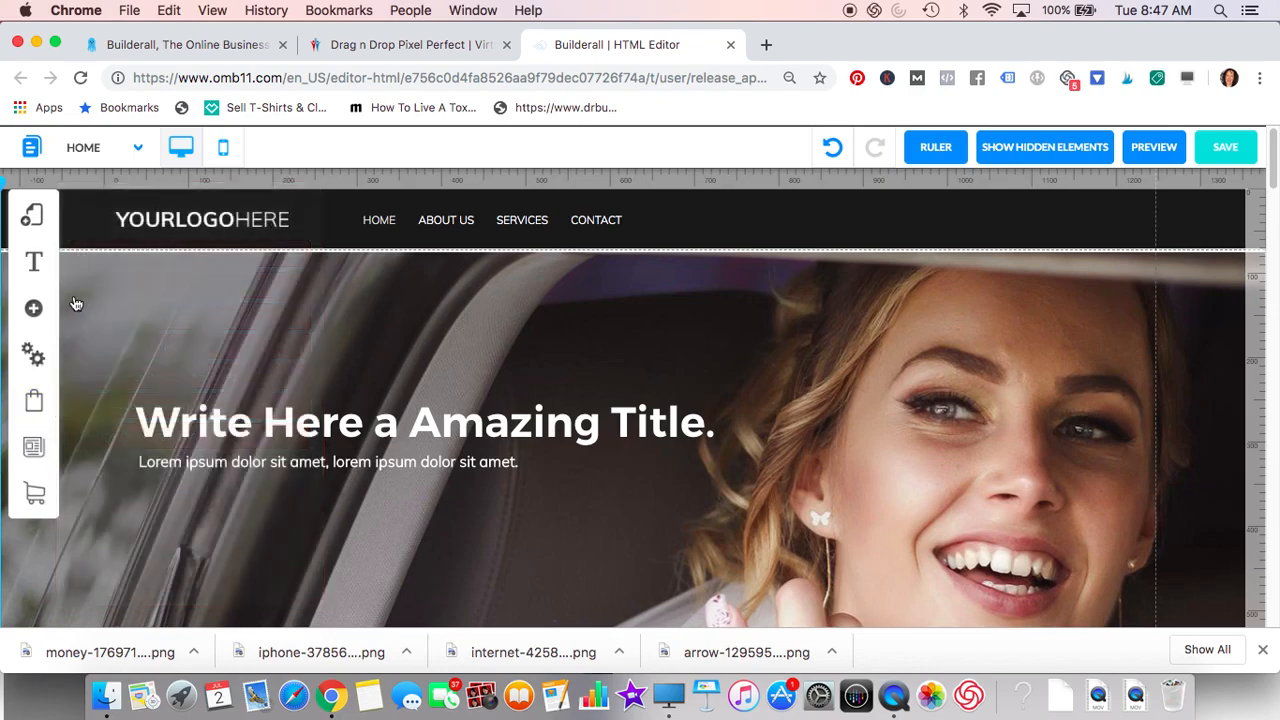
Step: Add the solid blue Classic banner to the Home page
left_click(30, 311)
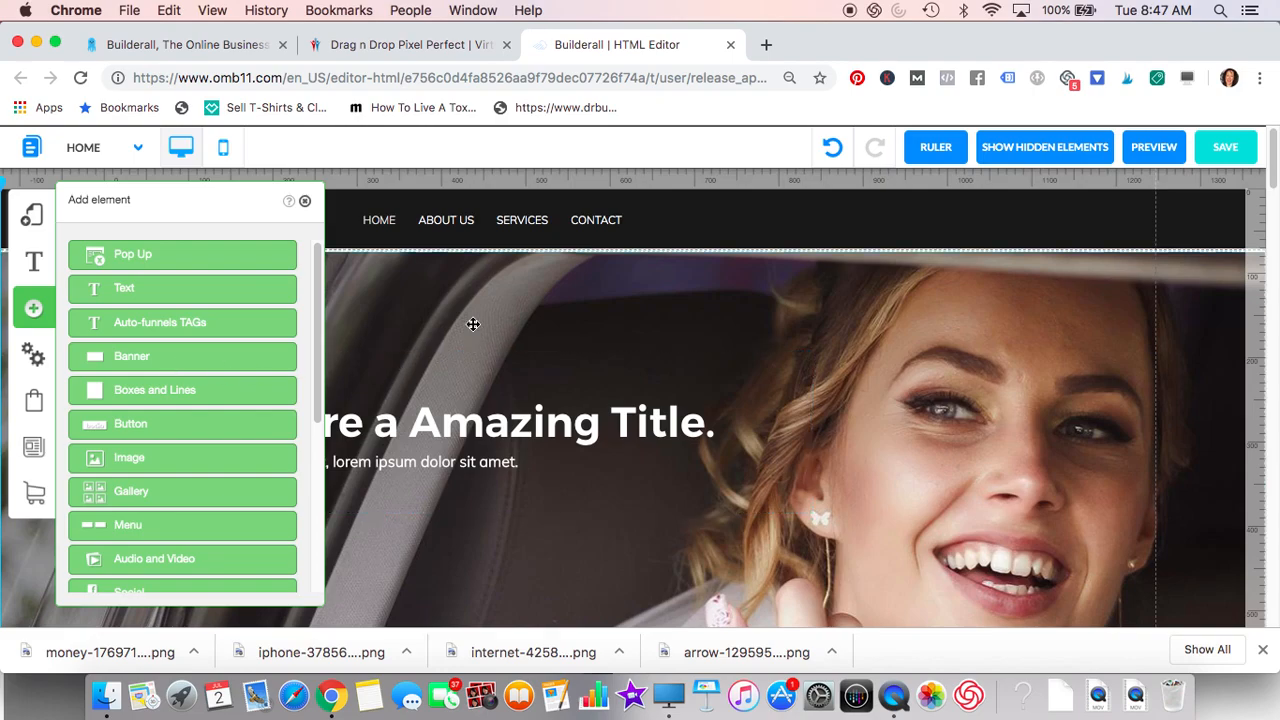
left_click(183, 363)
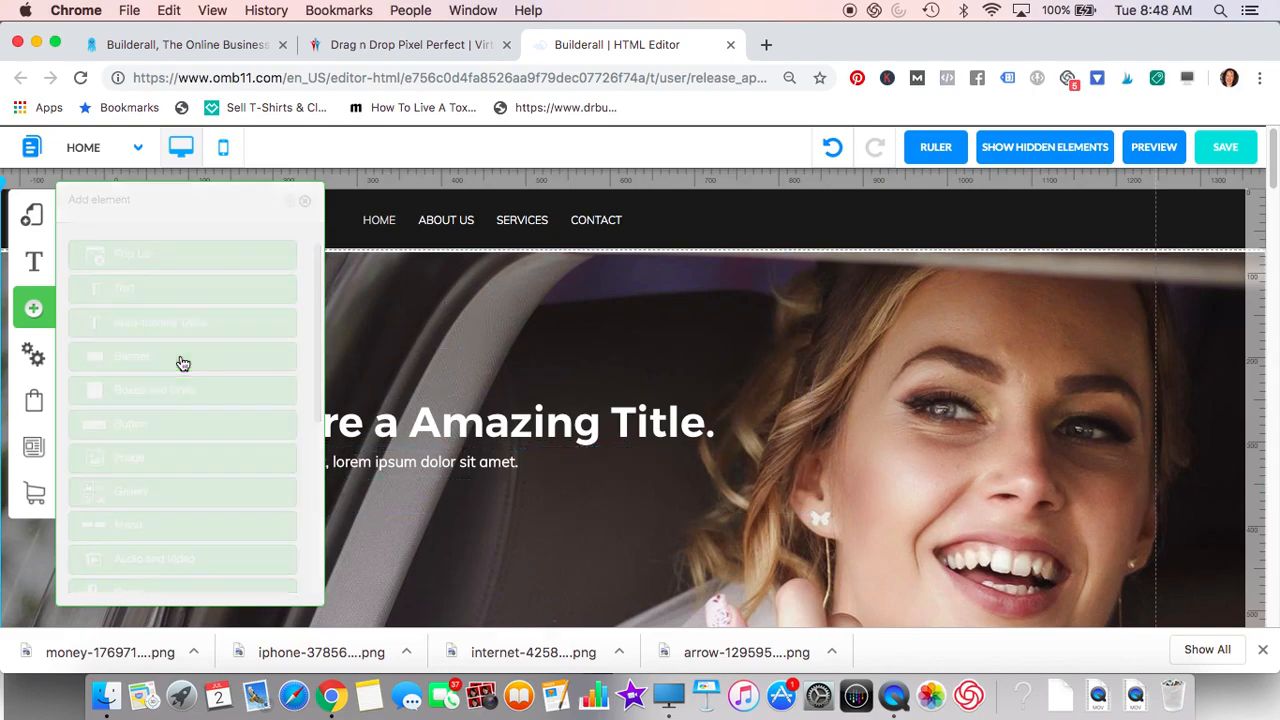
left_click(305, 201)
left_click(33, 308)
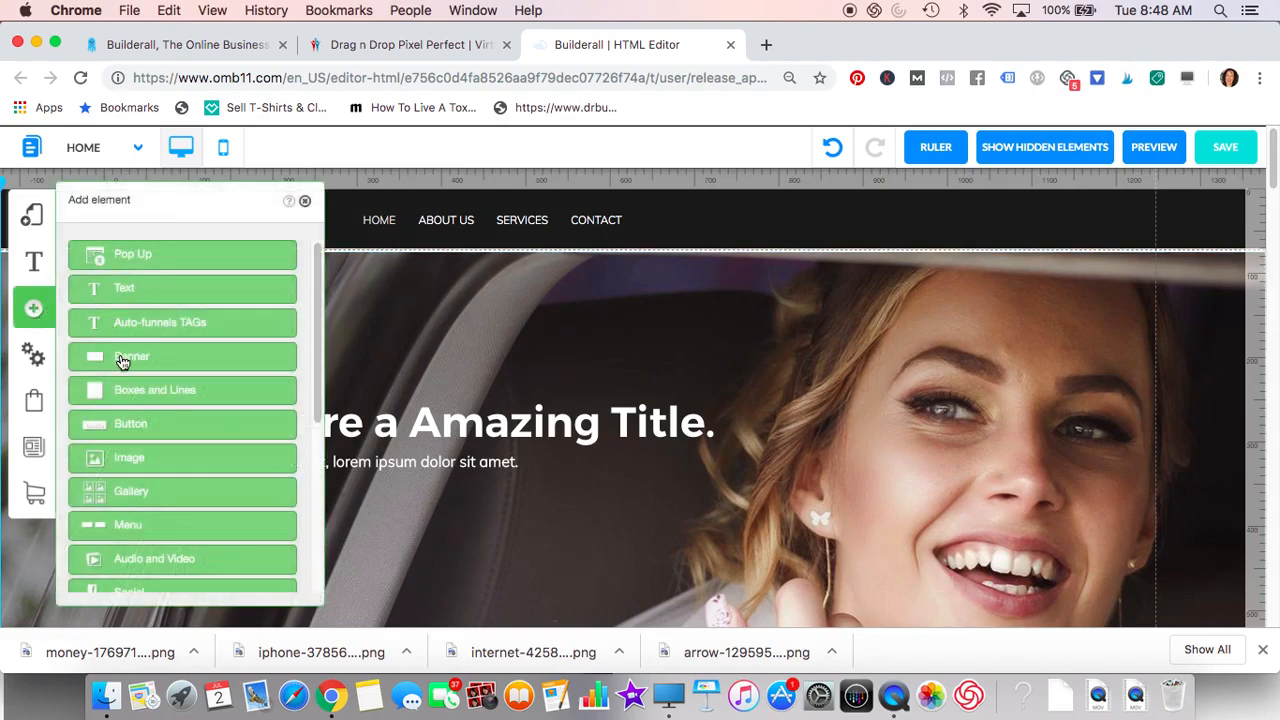
left_click(122, 361)
left_click(122, 362)
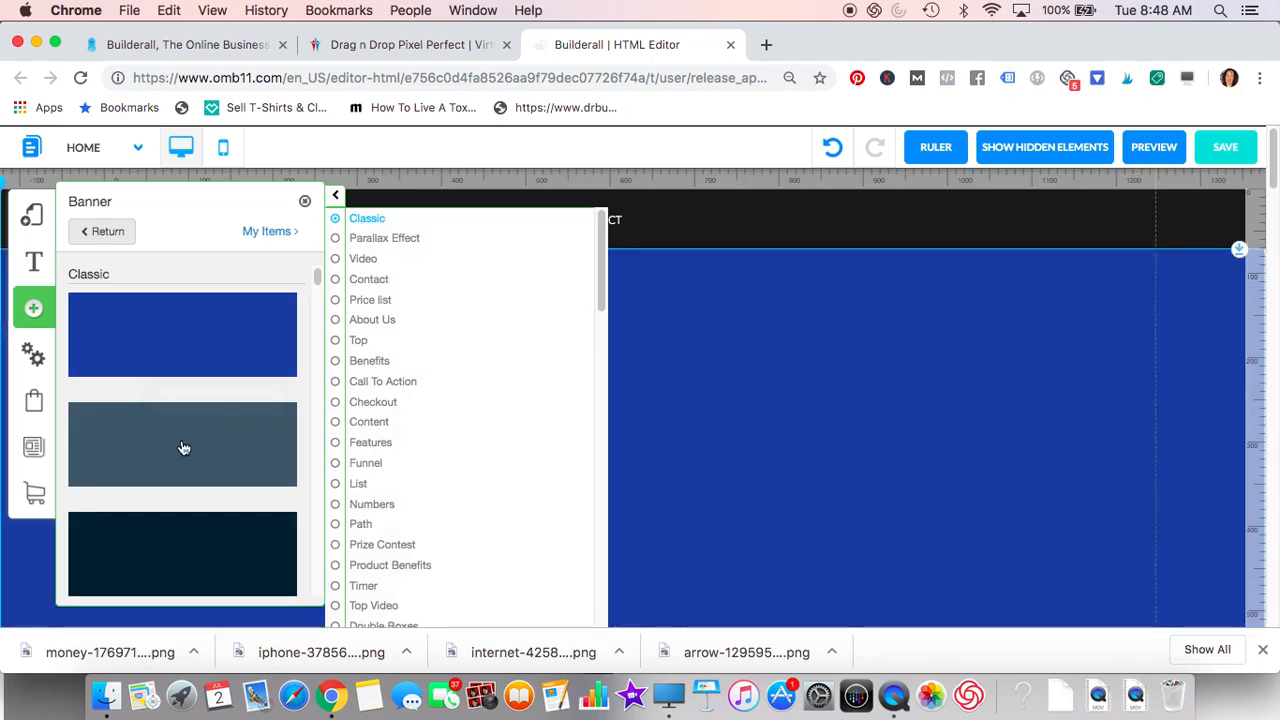
Step: Look through the Classic banner designs and the full list of banner categories, and close the banner library
scroll(183, 448, "down", 1)
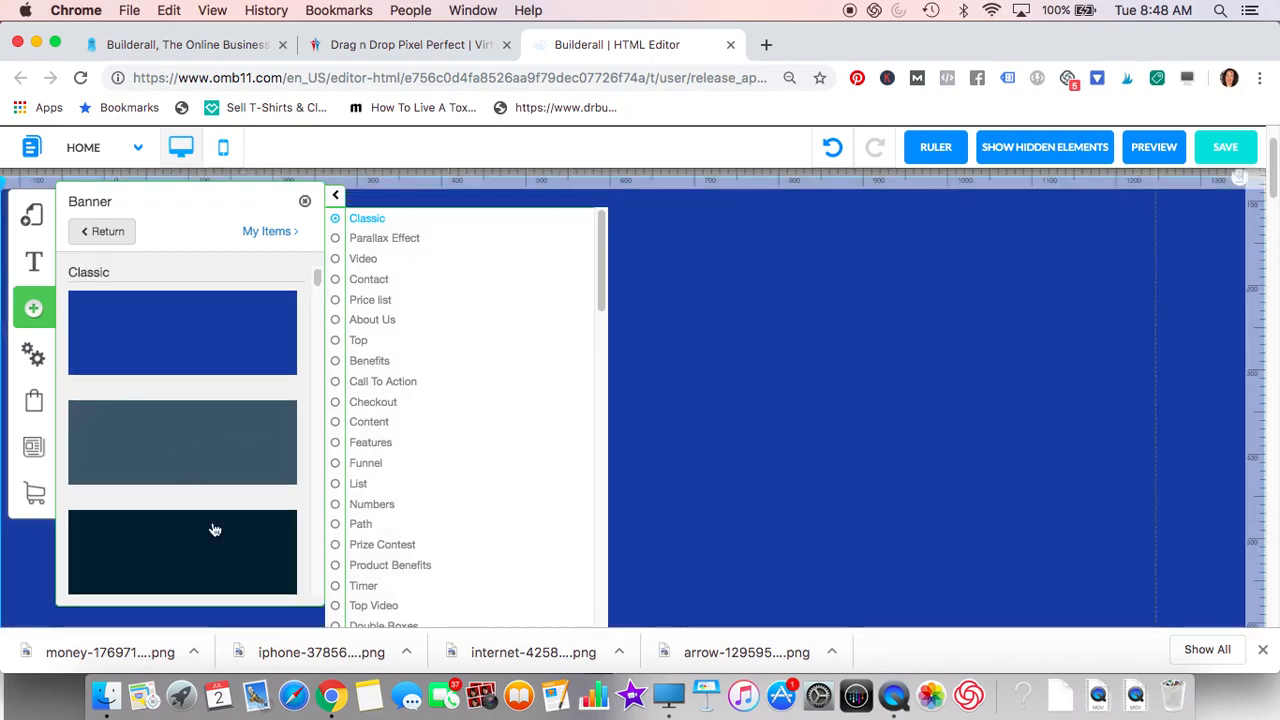
scroll(213, 529, "down", 5)
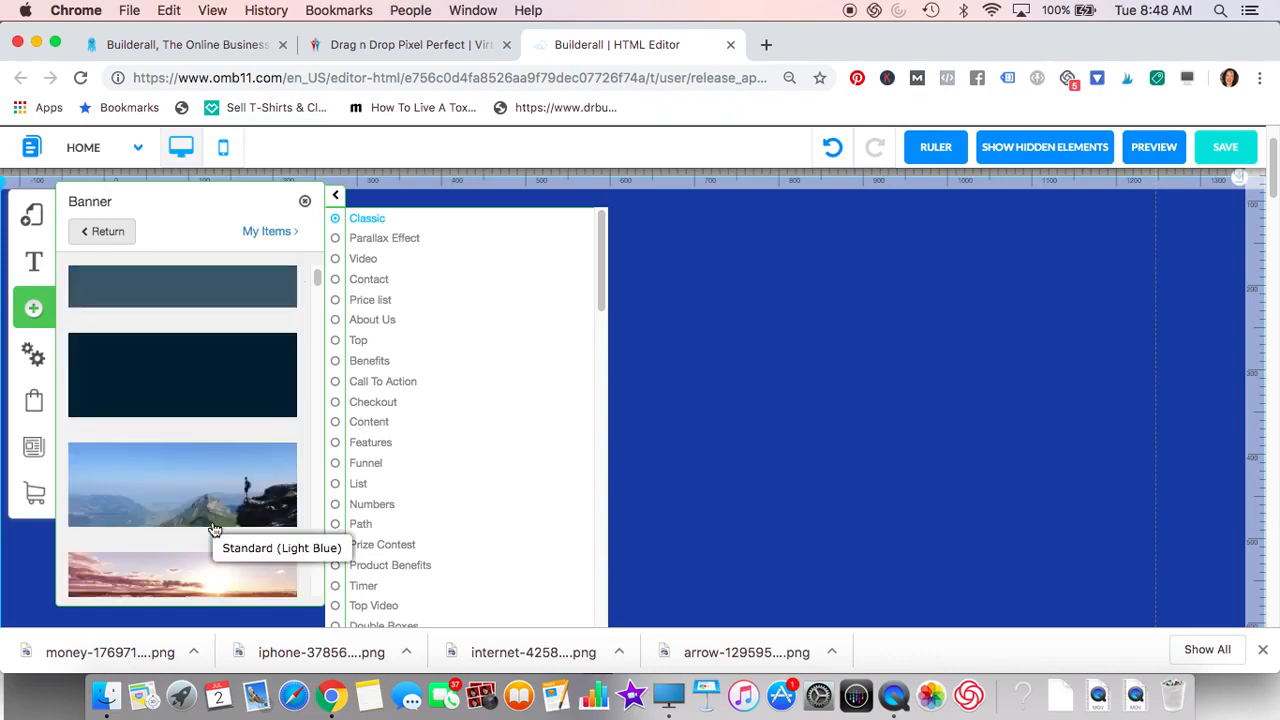
scroll(213, 529, "up", 4)
scroll(213, 529, "up", 3)
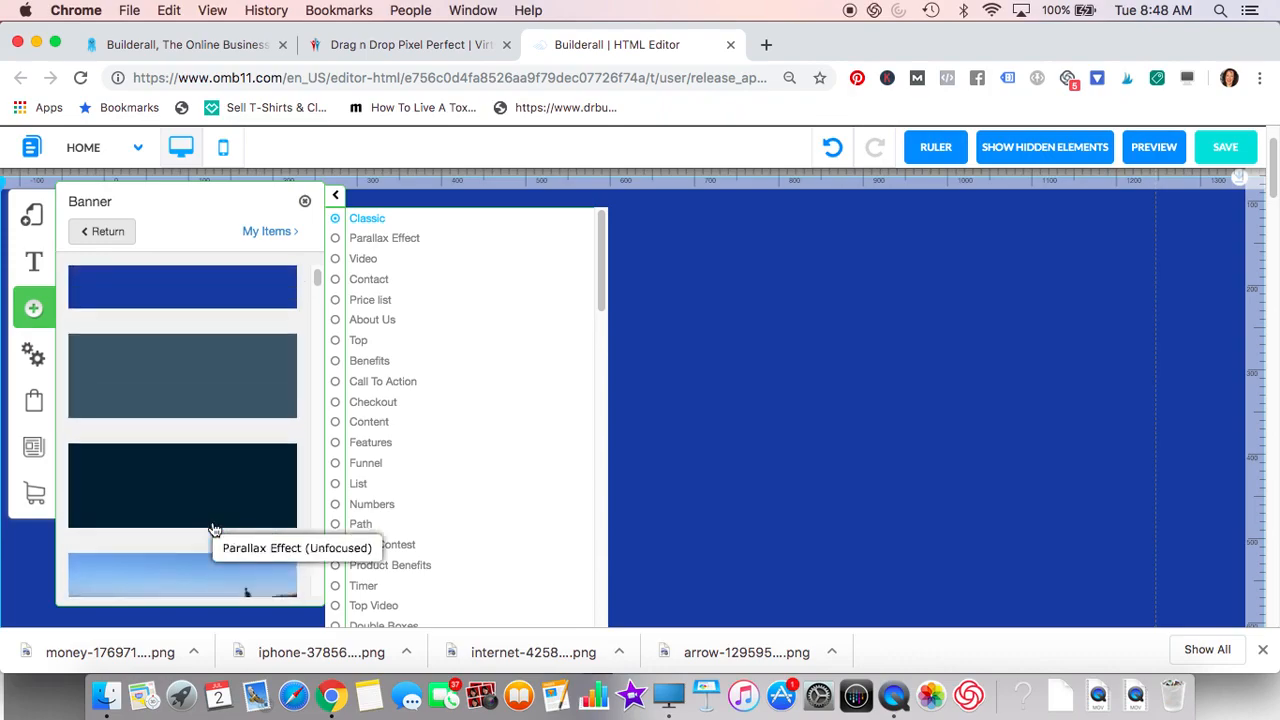
scroll(466, 497, "down", 10)
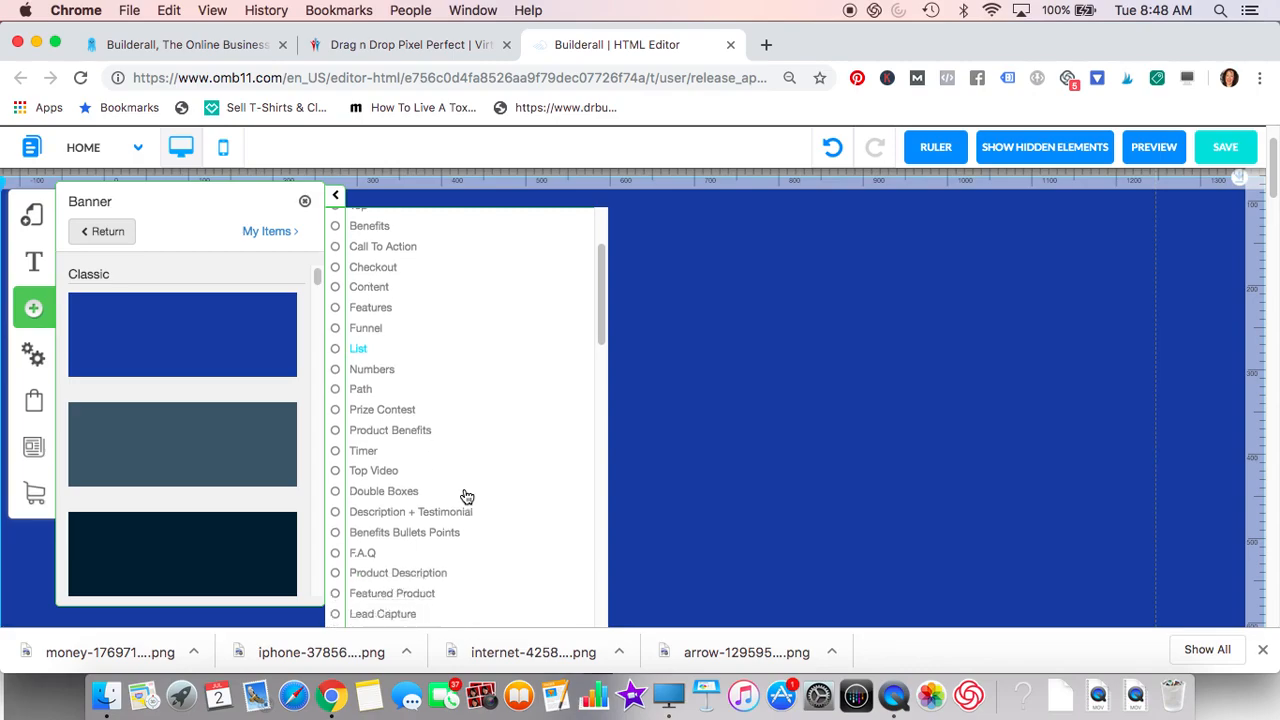
scroll(466, 497, "down", 15)
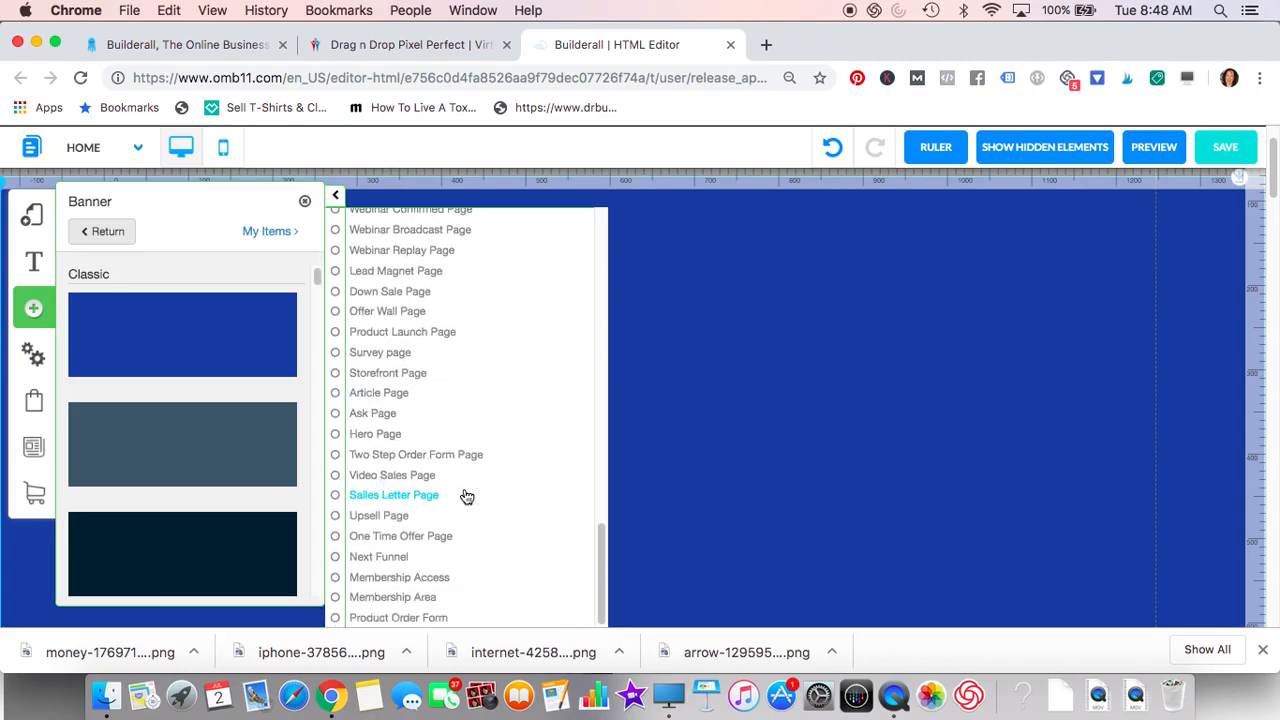
scroll(466, 497, "up", 20)
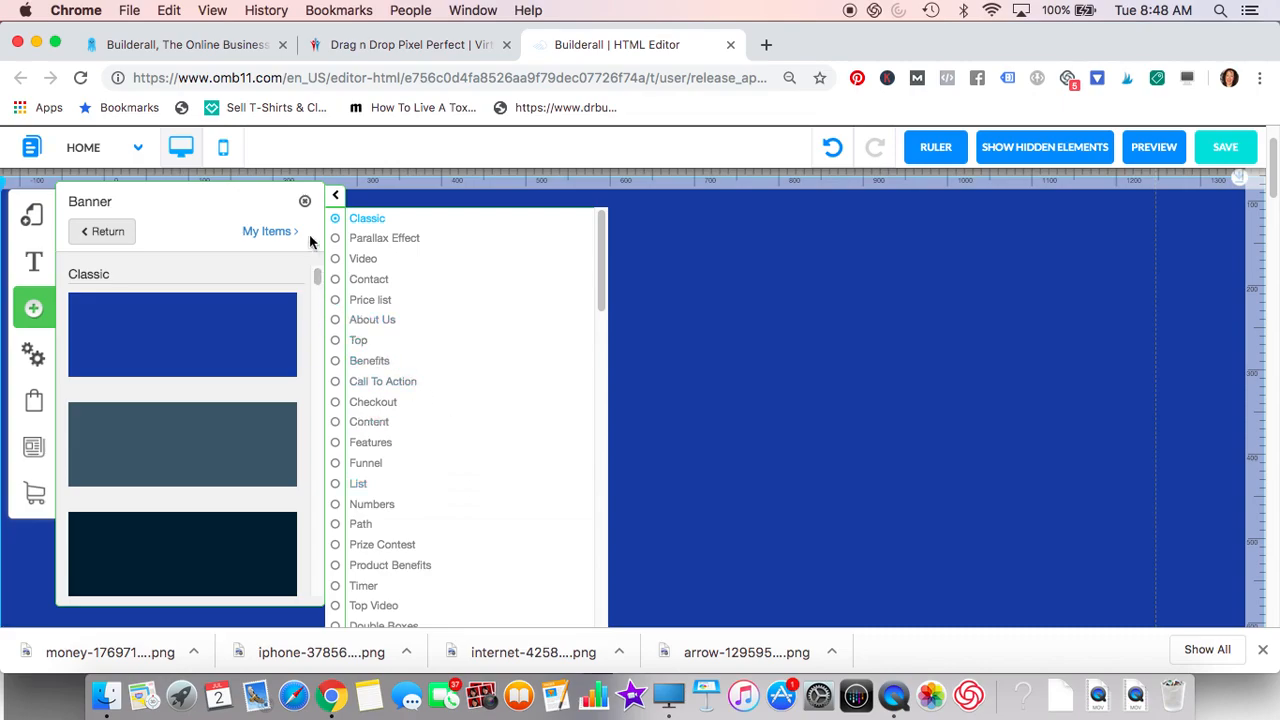
left_click(306, 203)
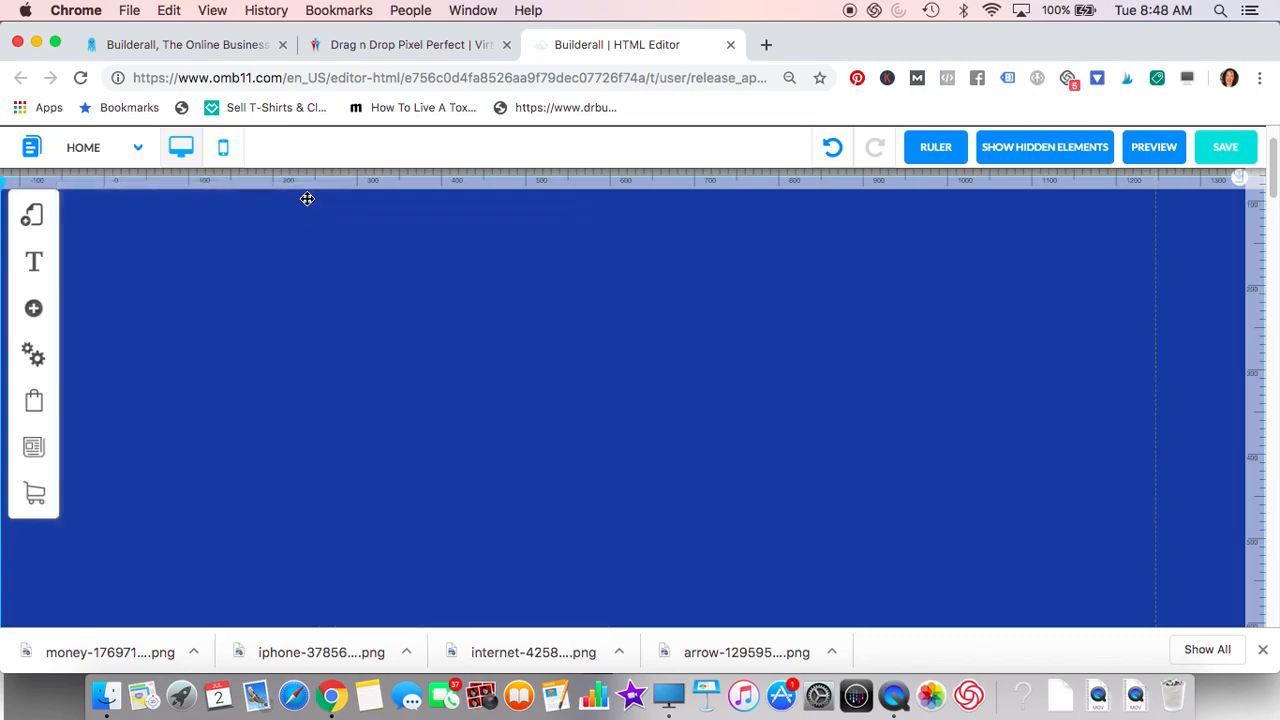
Step: Check how the added blue banner covers the hero section, and delete it from the page
scroll(331, 310, "up", 2)
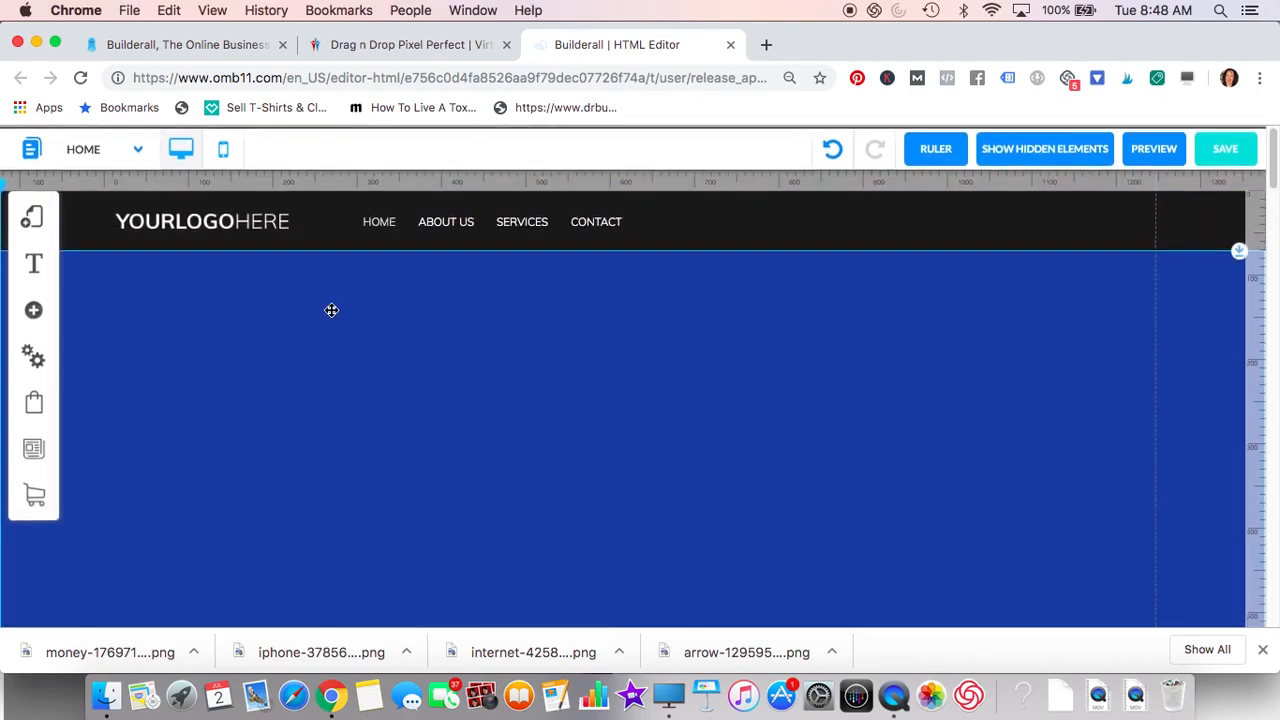
scroll(331, 310, "down", 4)
scroll(331, 310, "down", 2)
scroll(331, 310, "up", 5)
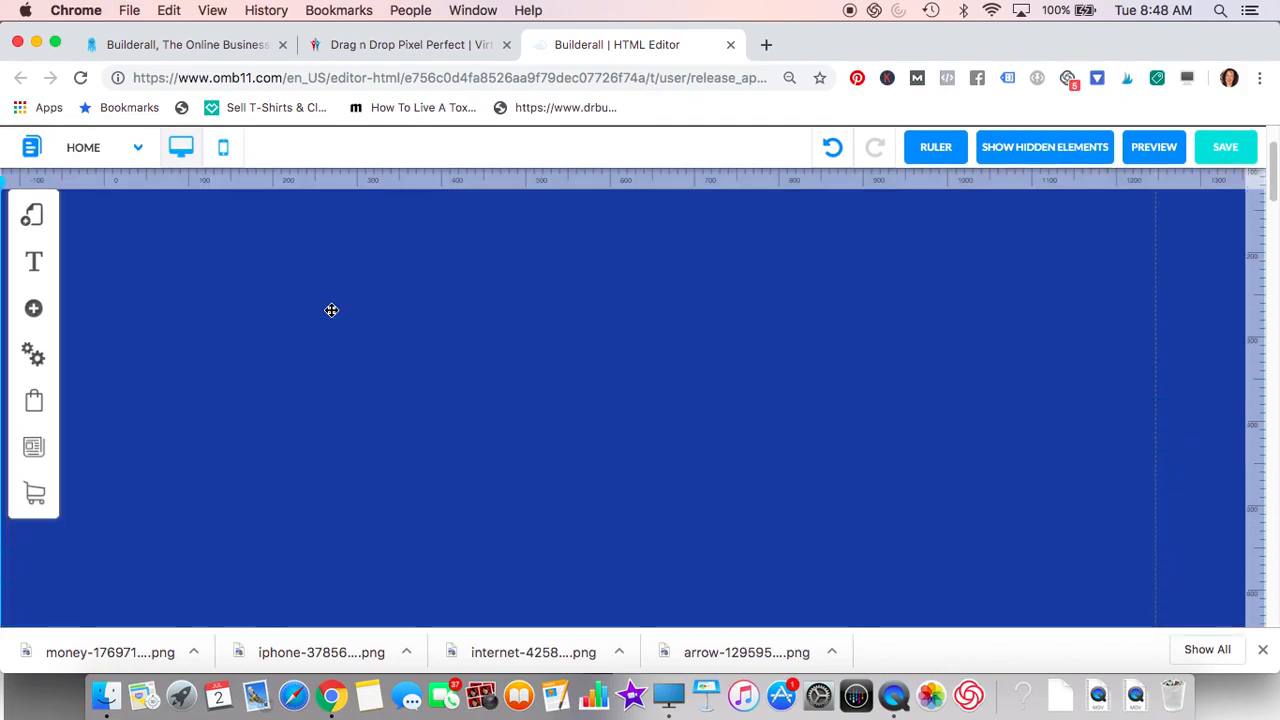
scroll(331, 310, "up", 1)
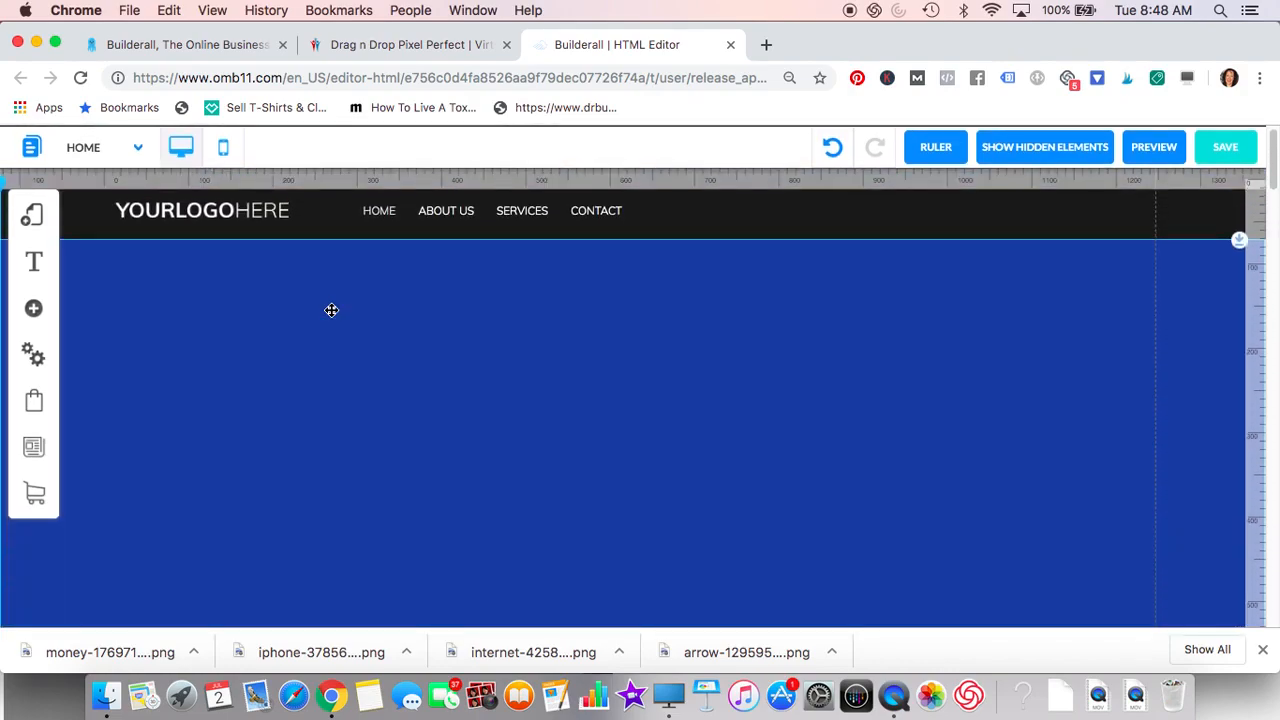
left_click(906, 354)
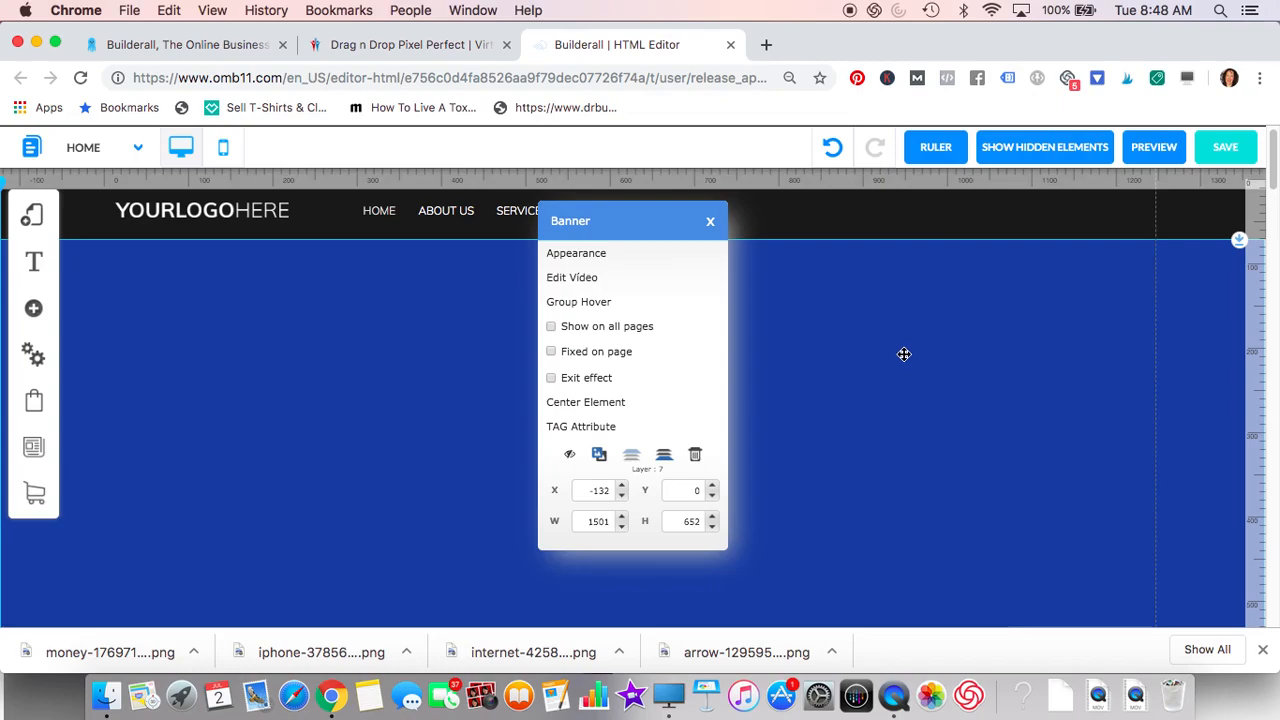
left_click(697, 457)
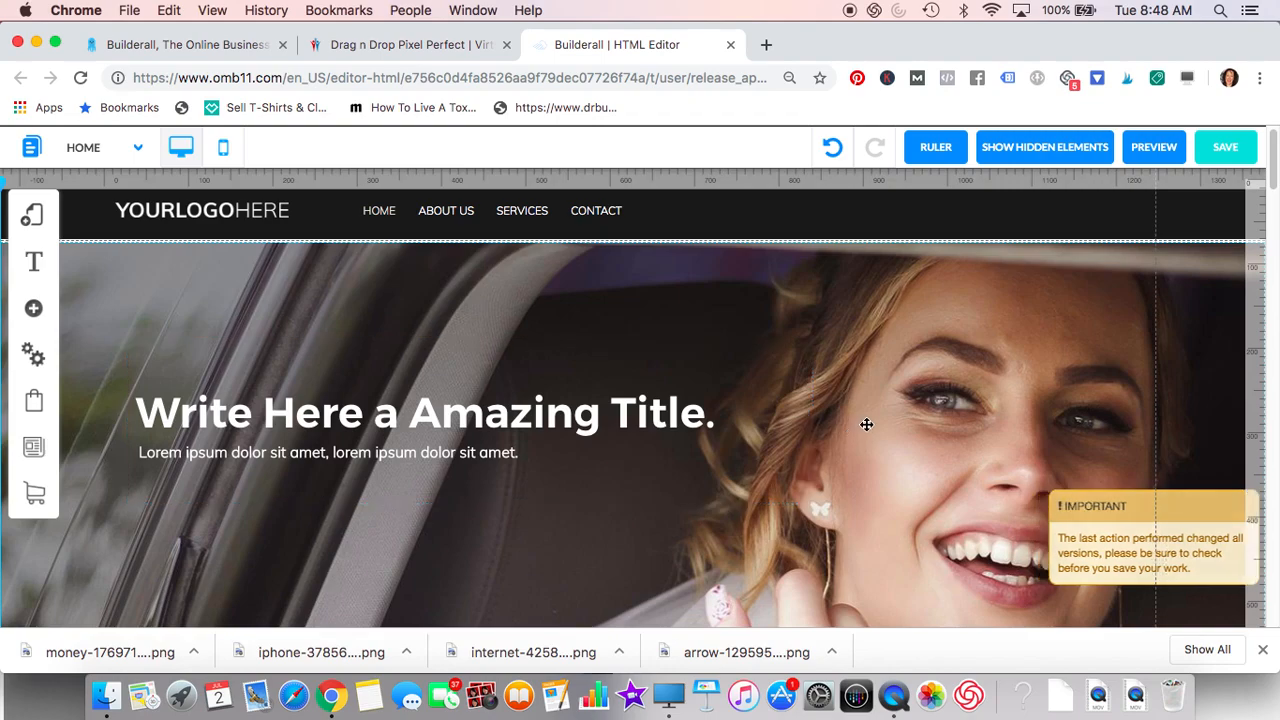
Step: Examine the hero photo banner's appearance options for background image and background colour, and close them without changes
left_click(976, 318)
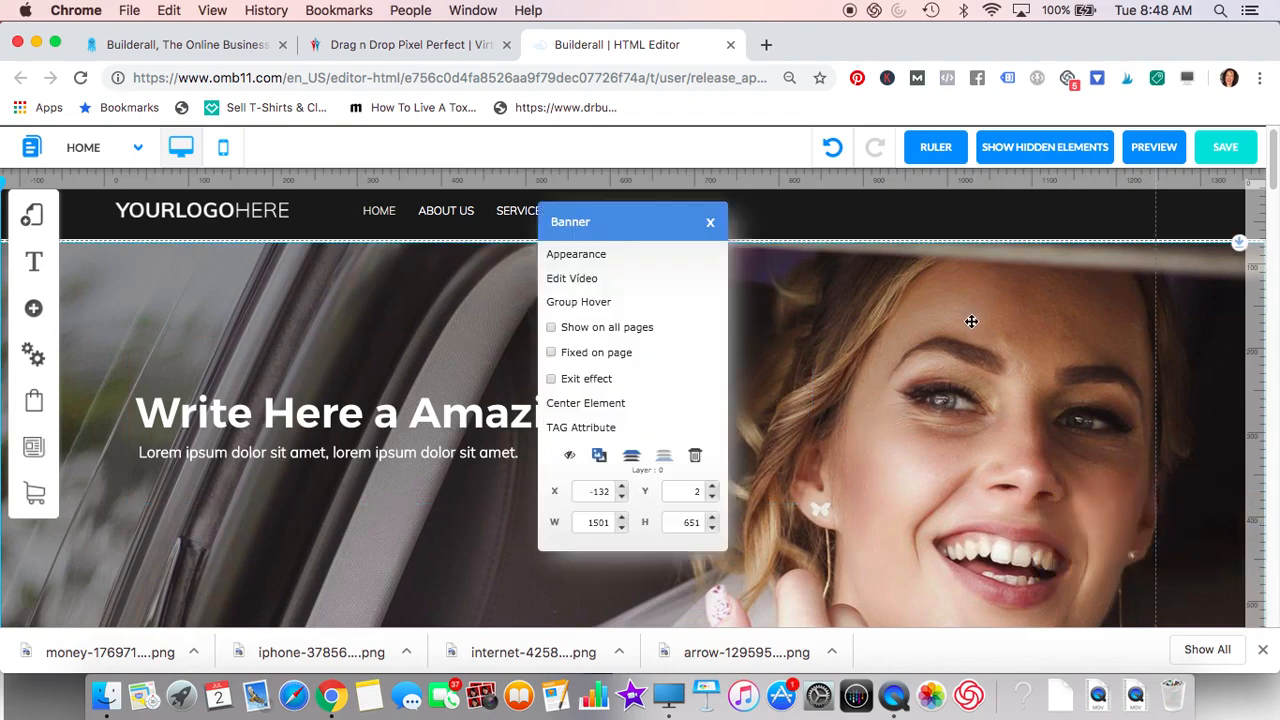
left_click(589, 257)
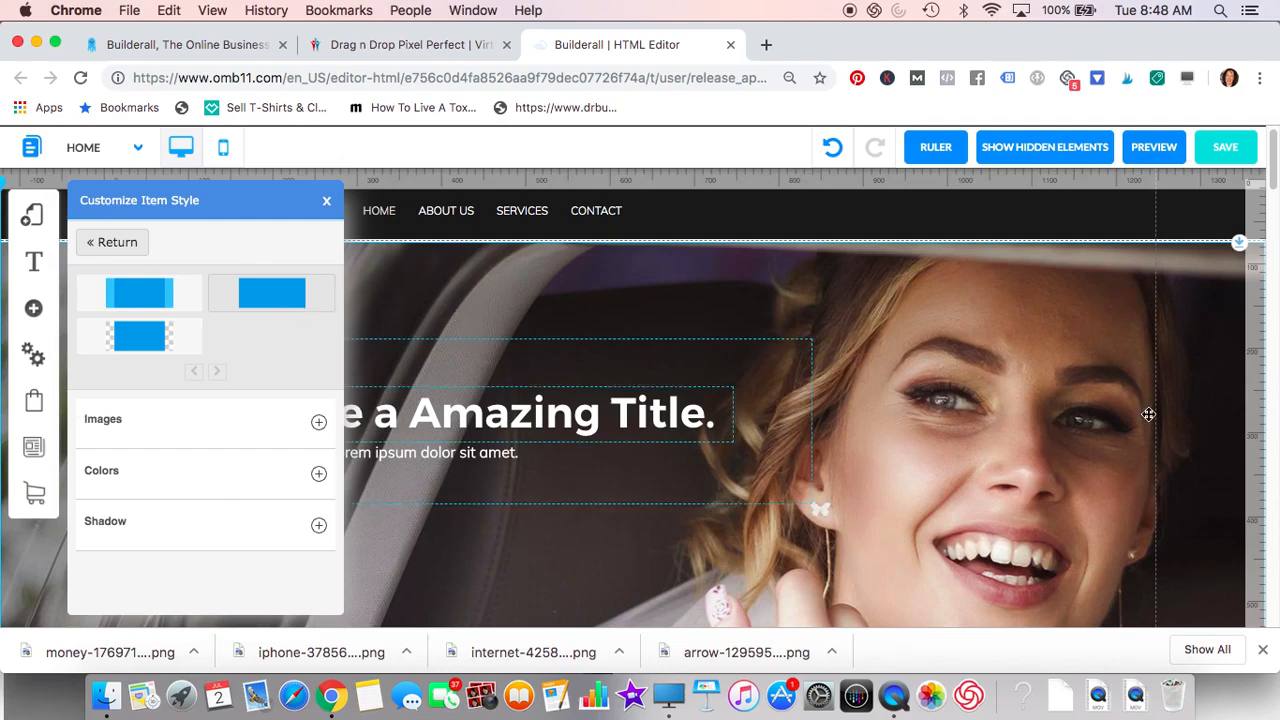
left_click(316, 423)
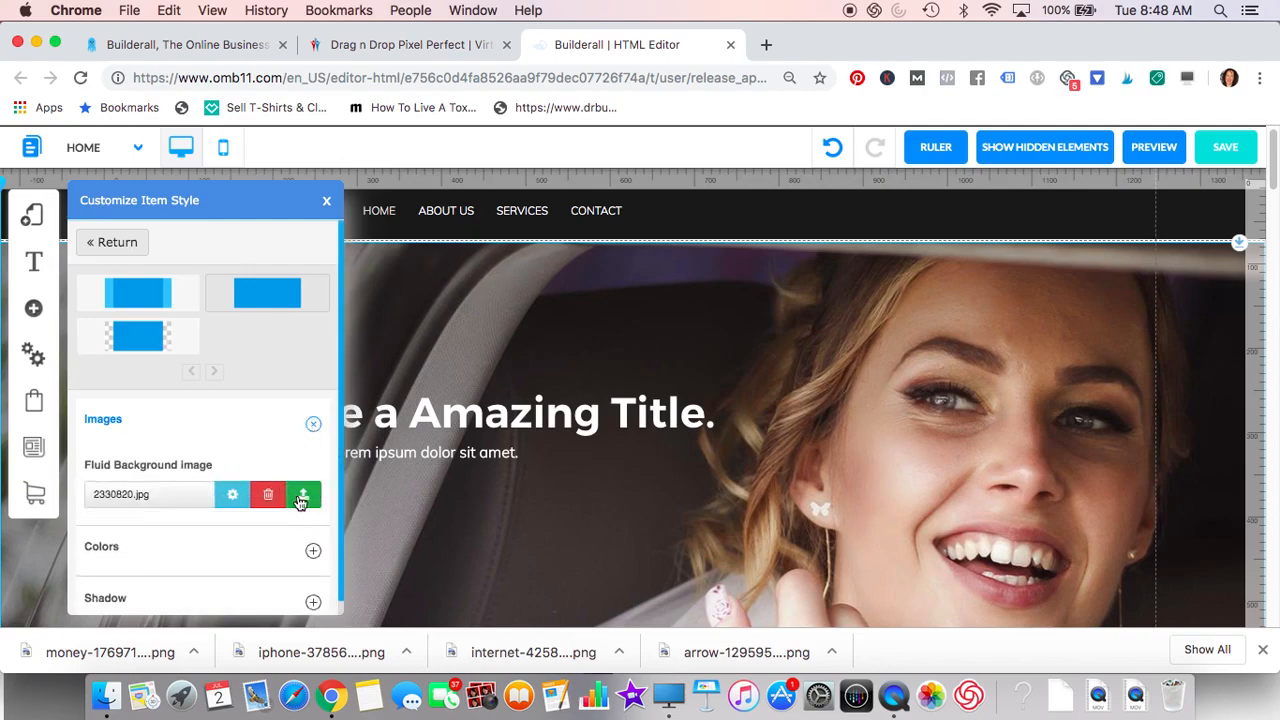
left_click(313, 550)
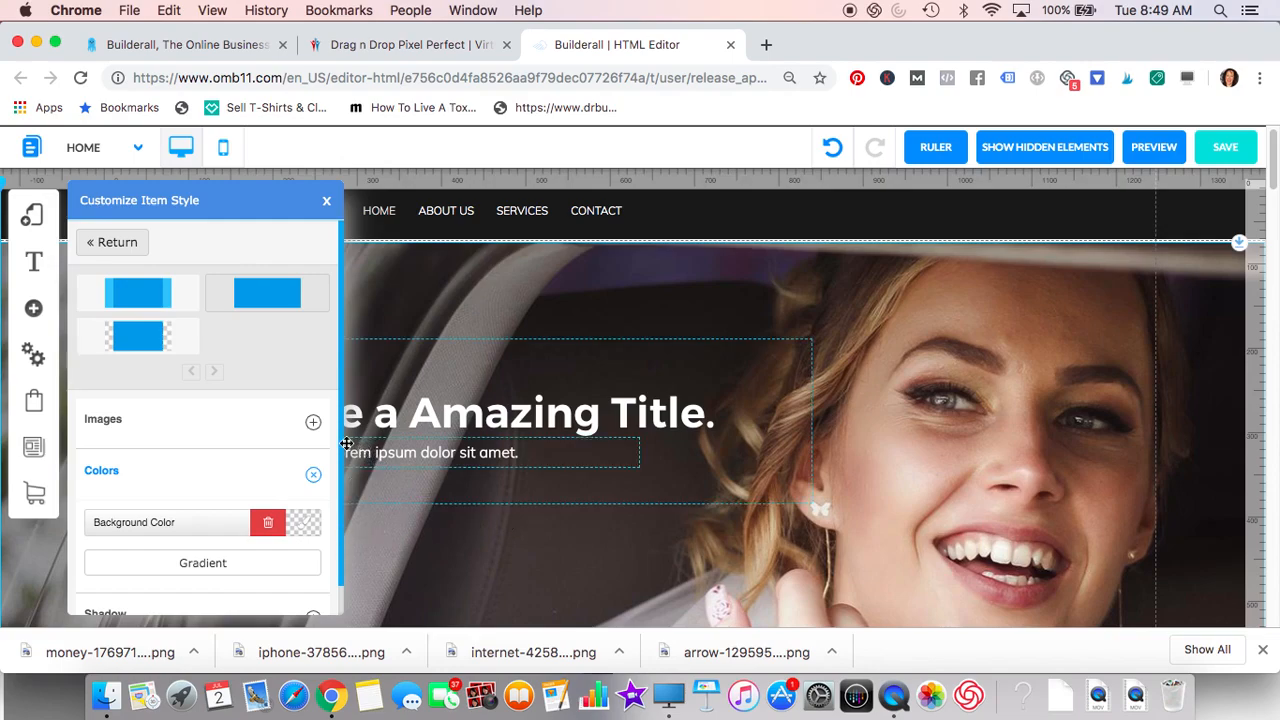
scroll(336, 508, "down", 1)
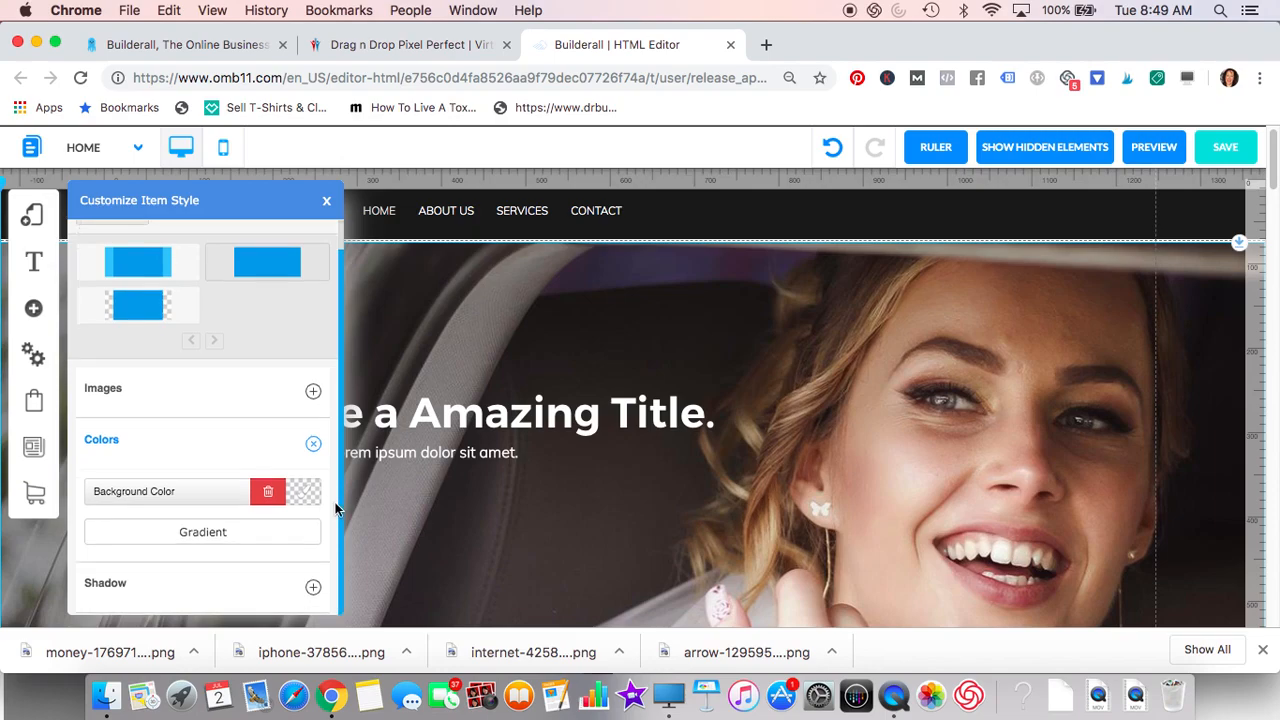
left_click(532, 357)
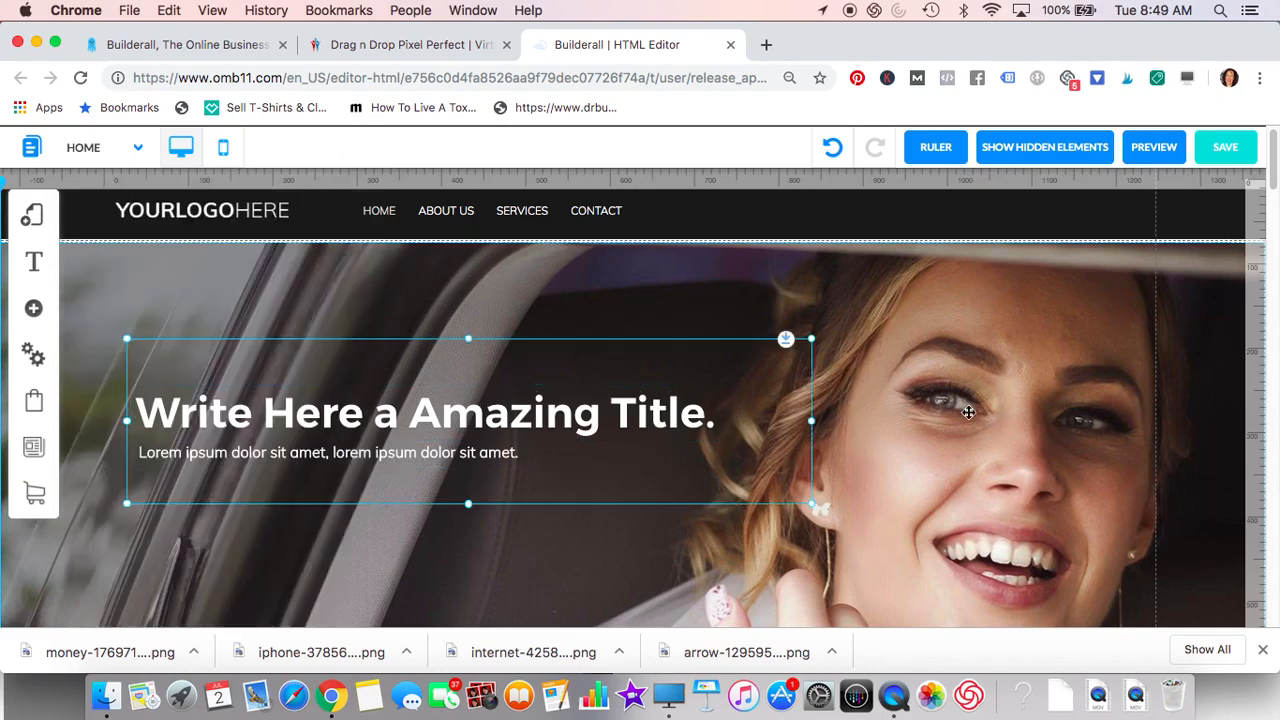
Step: Set the hero section's KNOW MORE button to link to the Services page
scroll(723, 518, "down", 5)
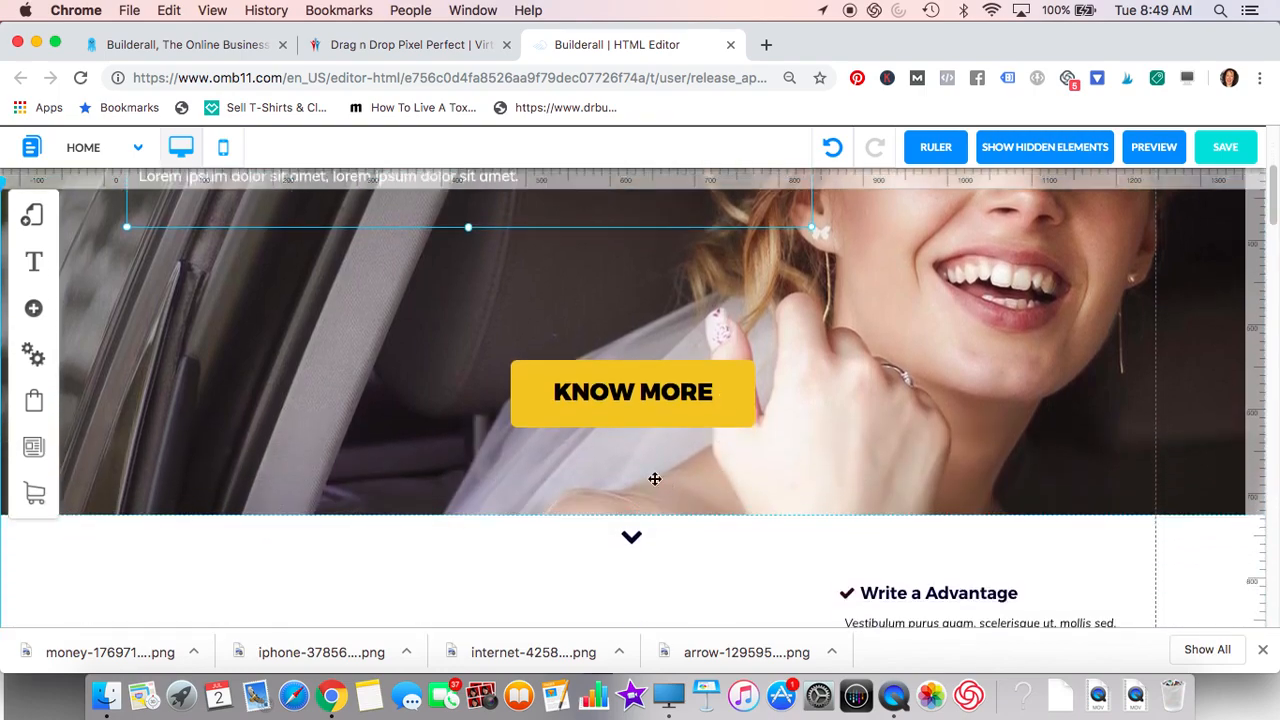
left_click(643, 394)
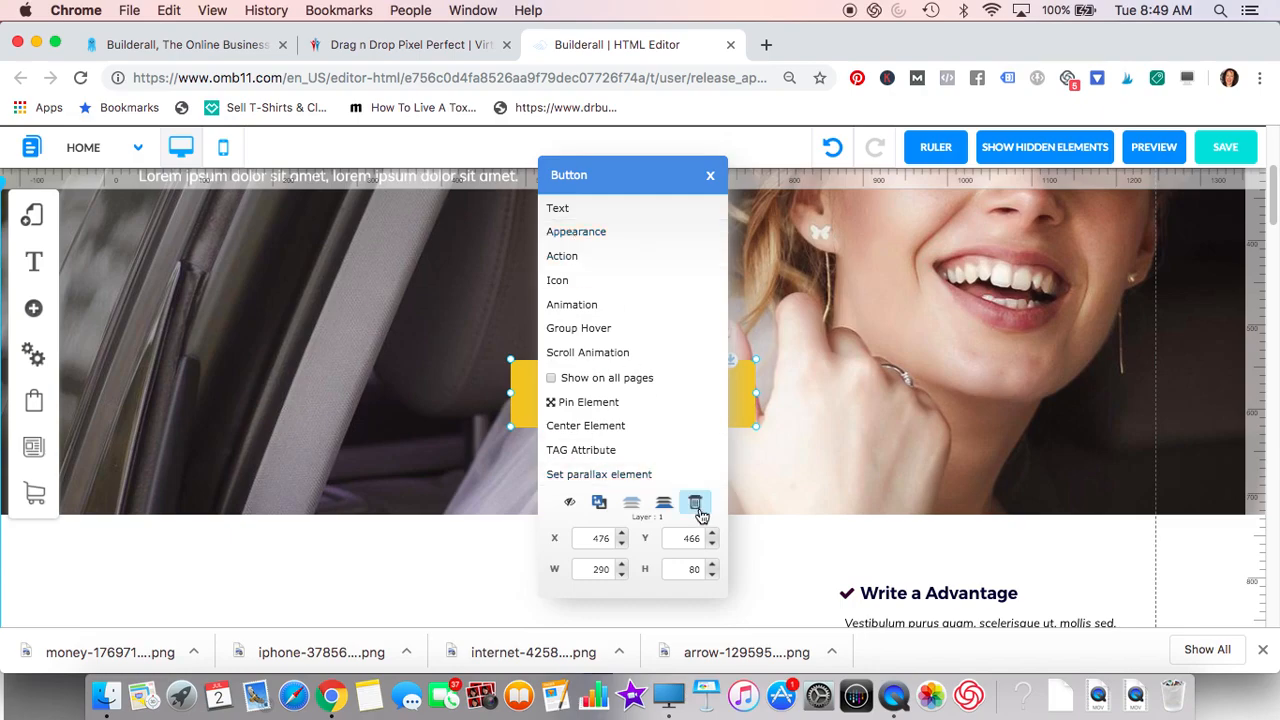
left_click(574, 259)
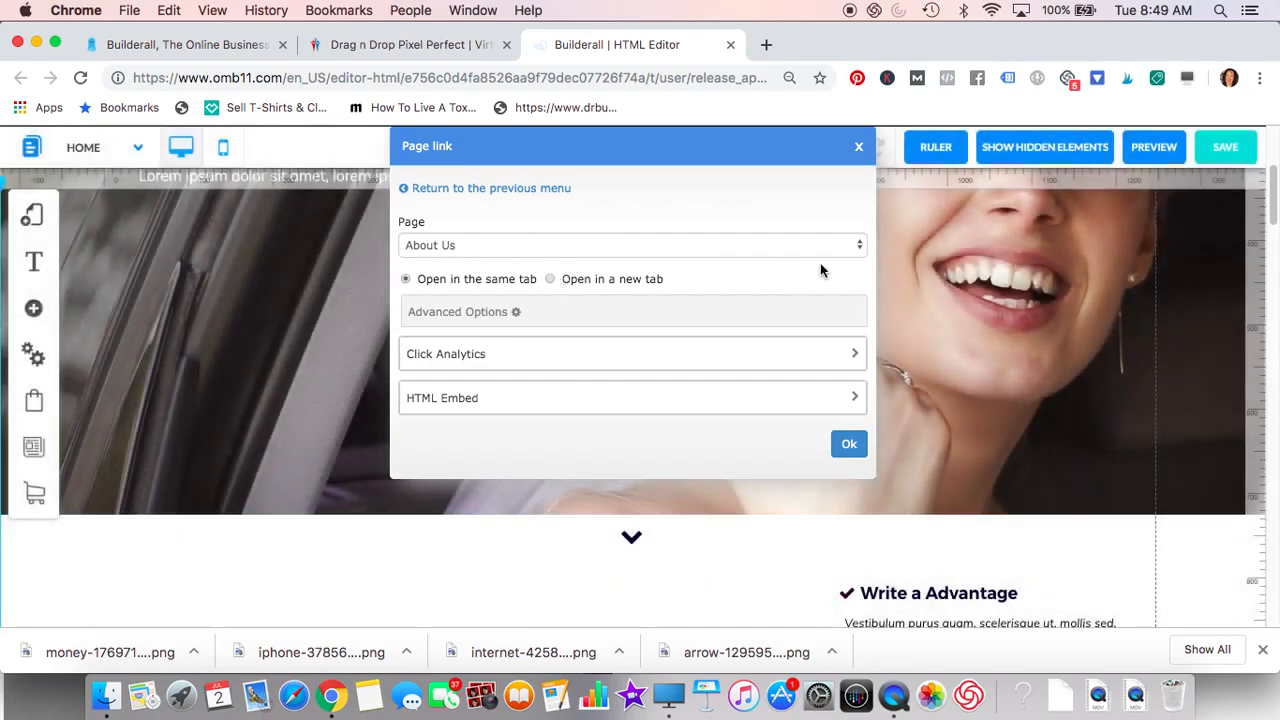
left_click(860, 247)
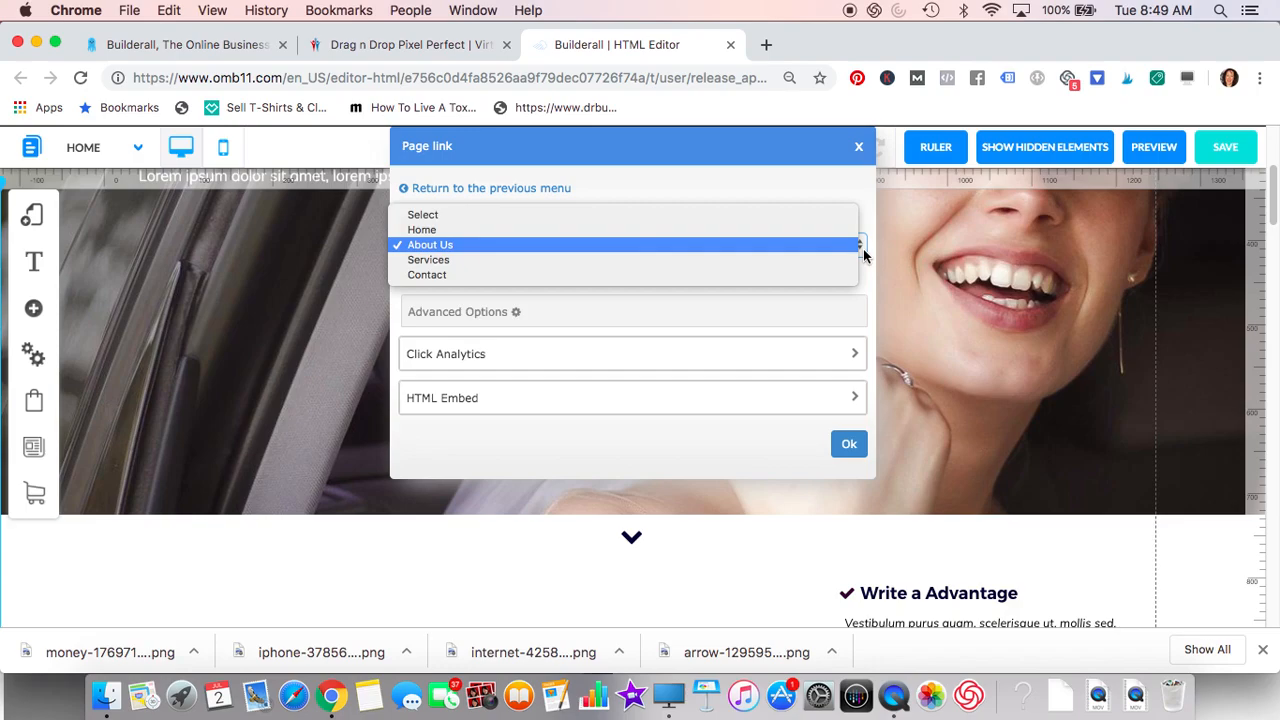
left_click(445, 261)
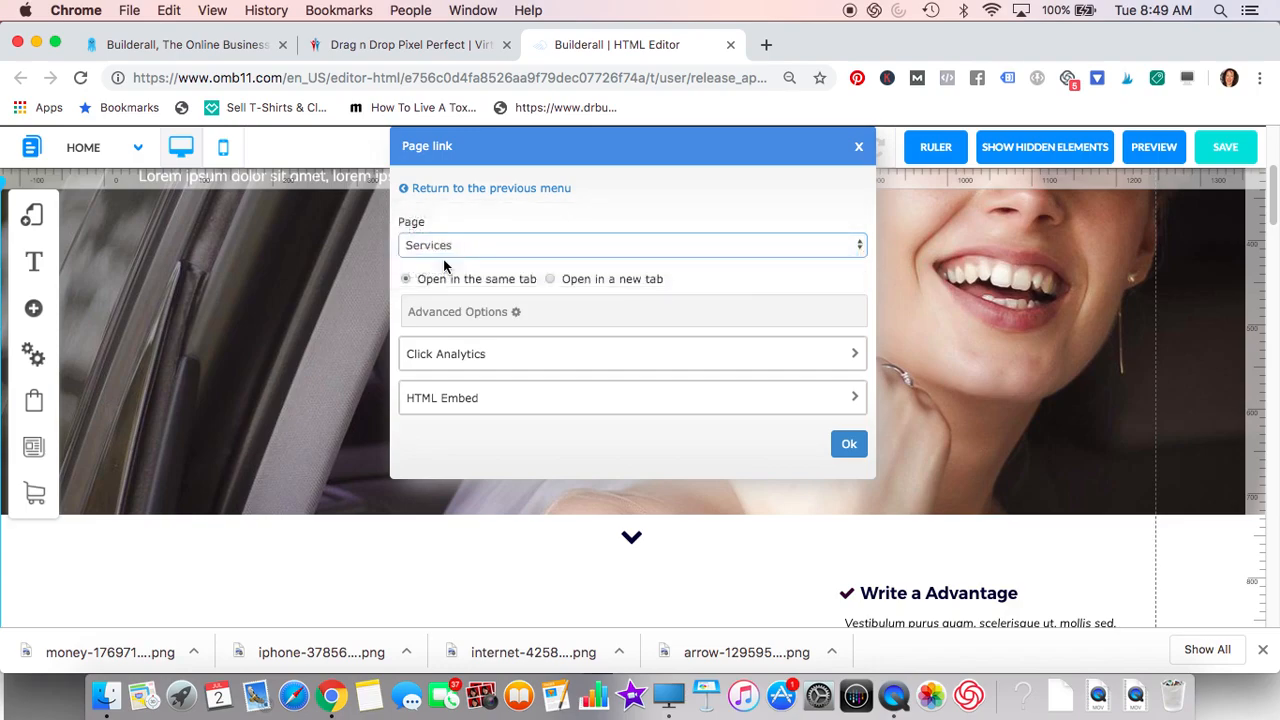
left_click(858, 447)
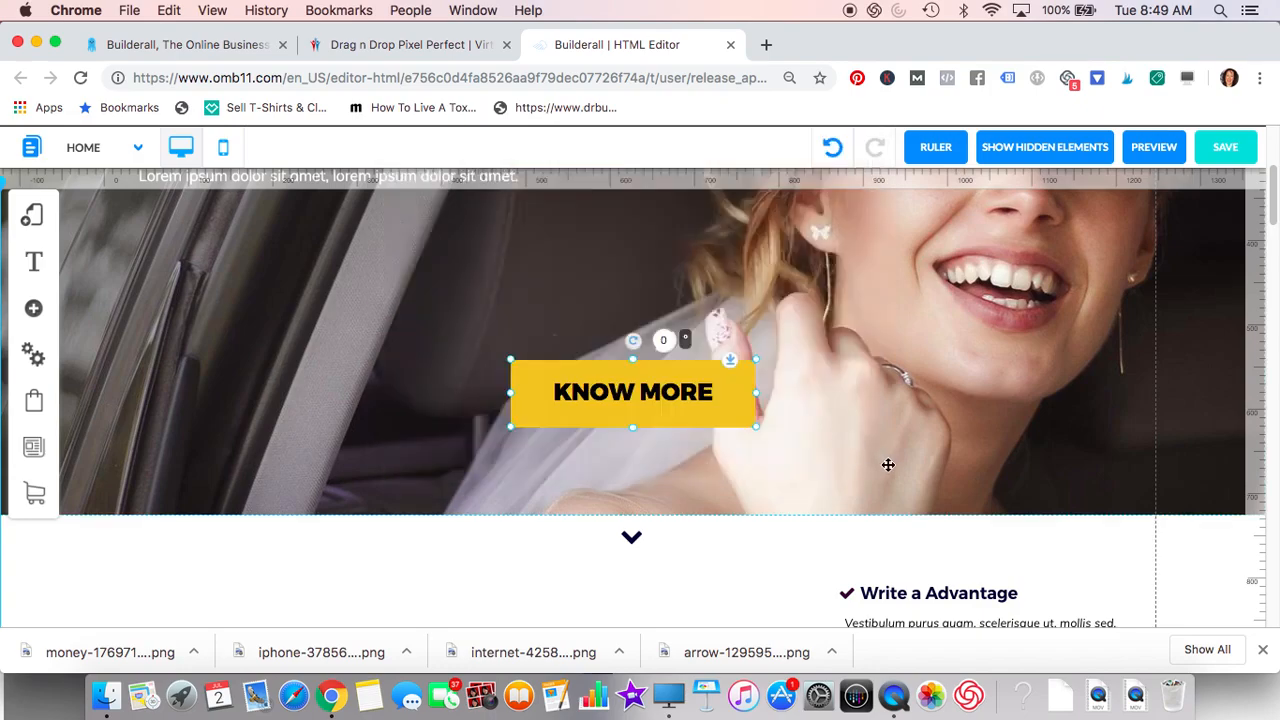
Step: Look over the limousine image's editing options and the Advantage texts beside it, and close the image options
scroll(889, 464, "down", 10)
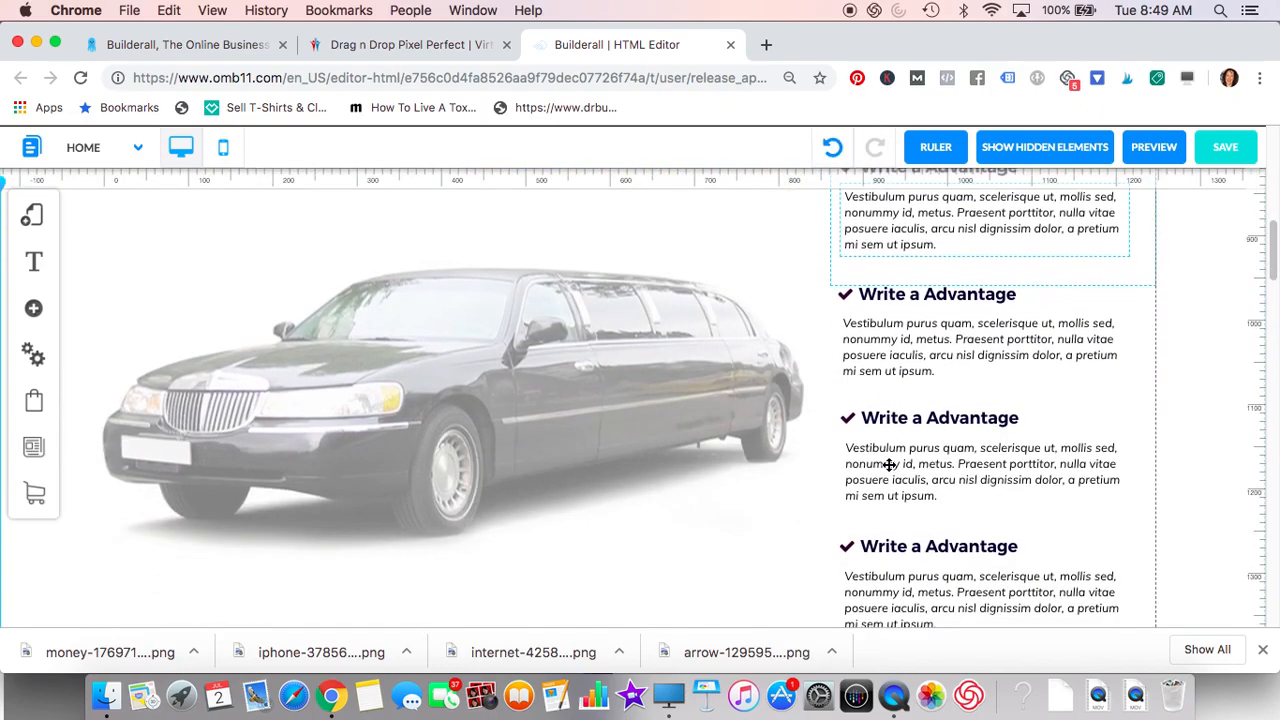
left_click(624, 432)
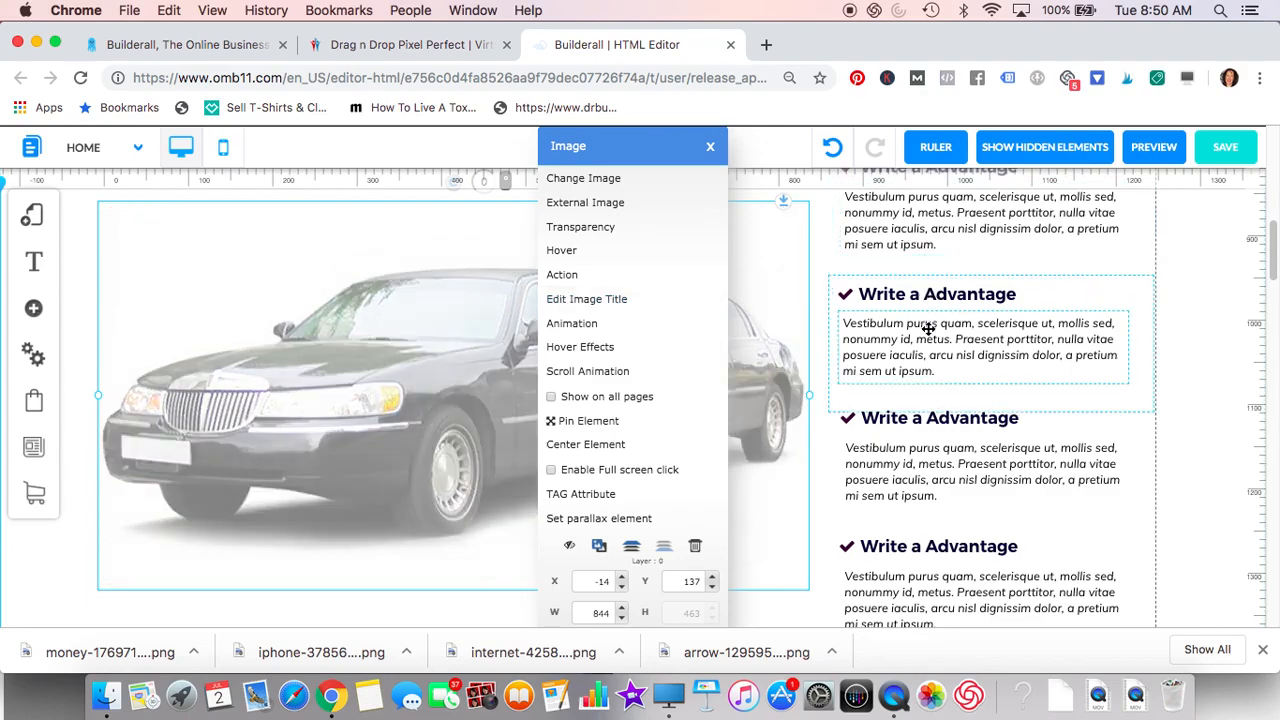
scroll(928, 328, "down", 3)
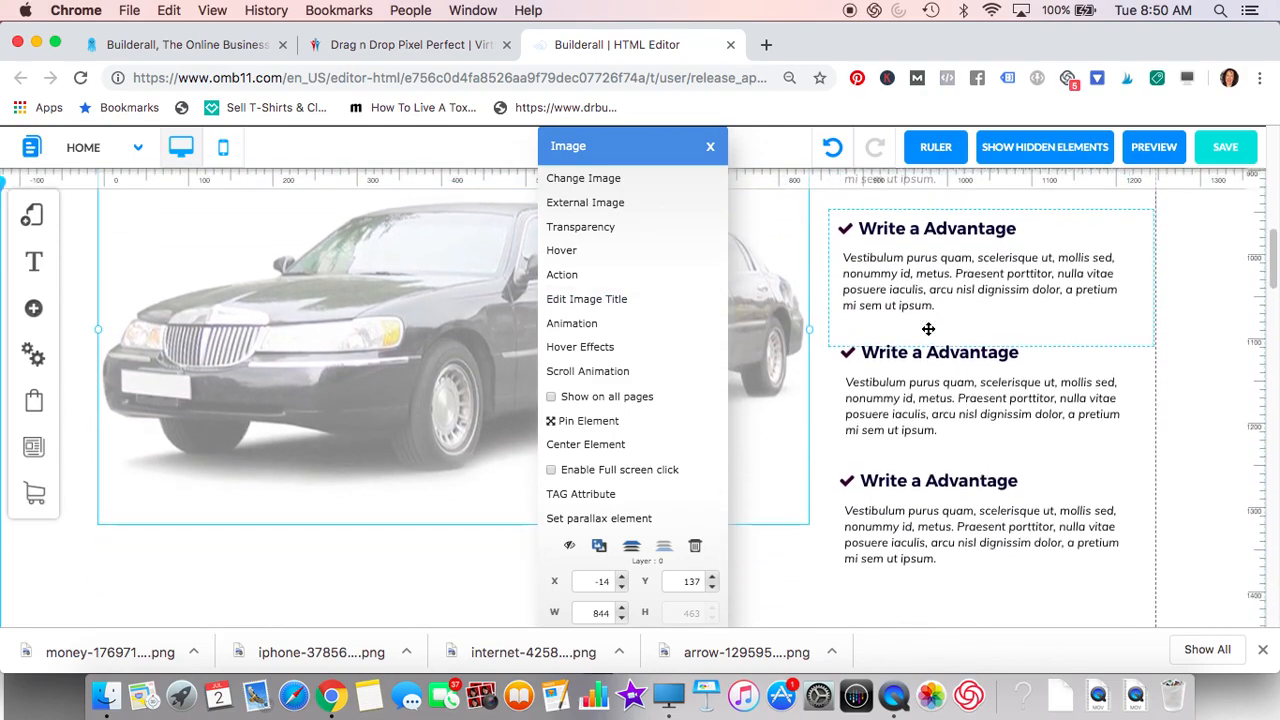
scroll(928, 328, "down", 1)
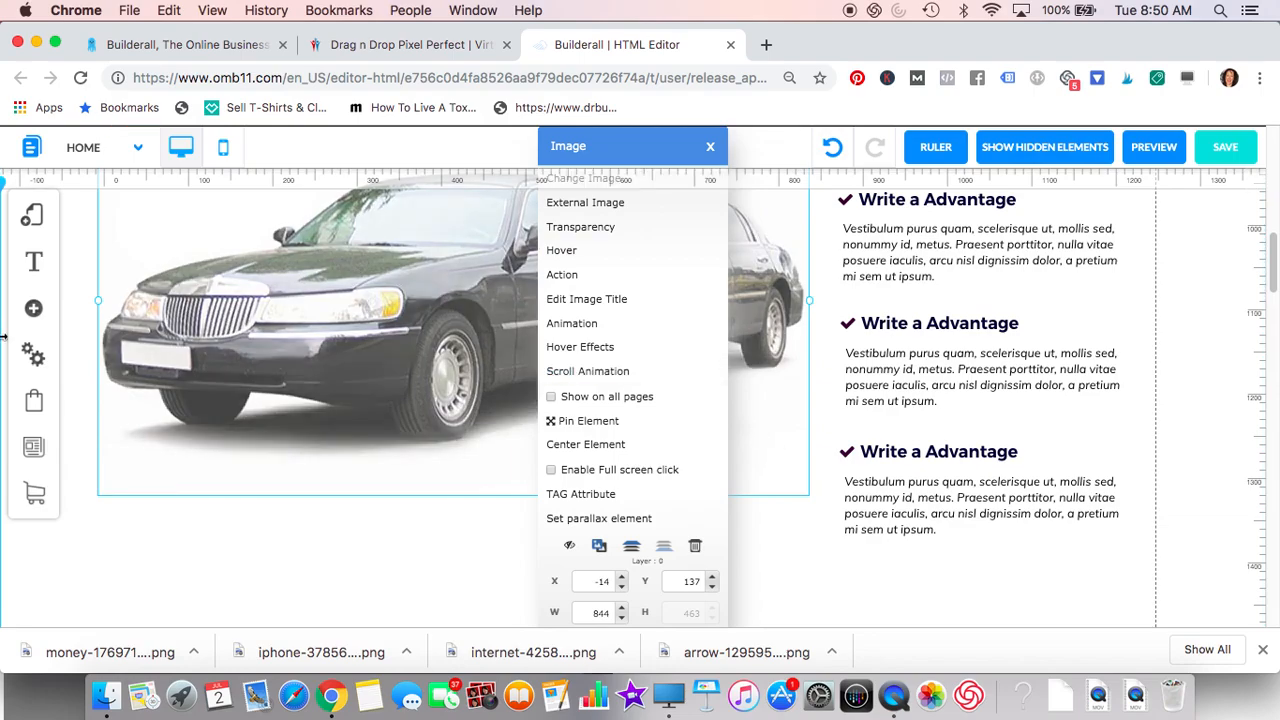
left_click(710, 147)
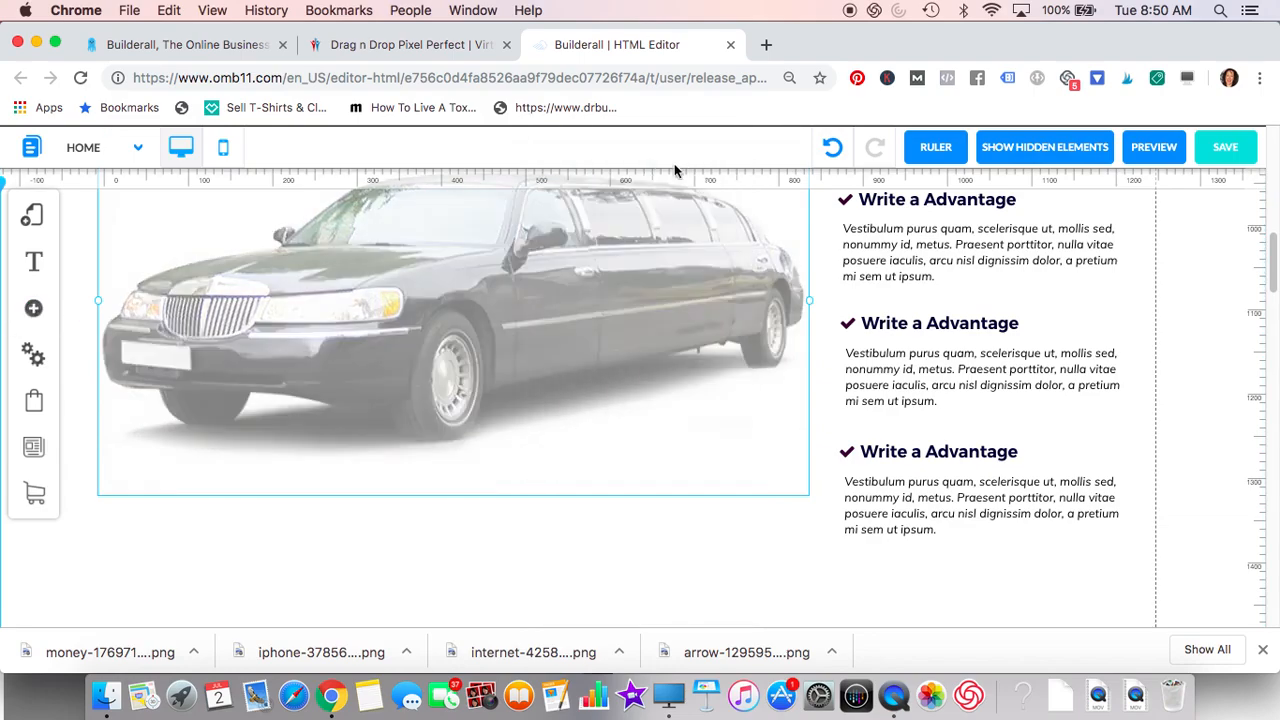
Step: Add a standard image element to the page over the limousine section
left_click(34, 310)
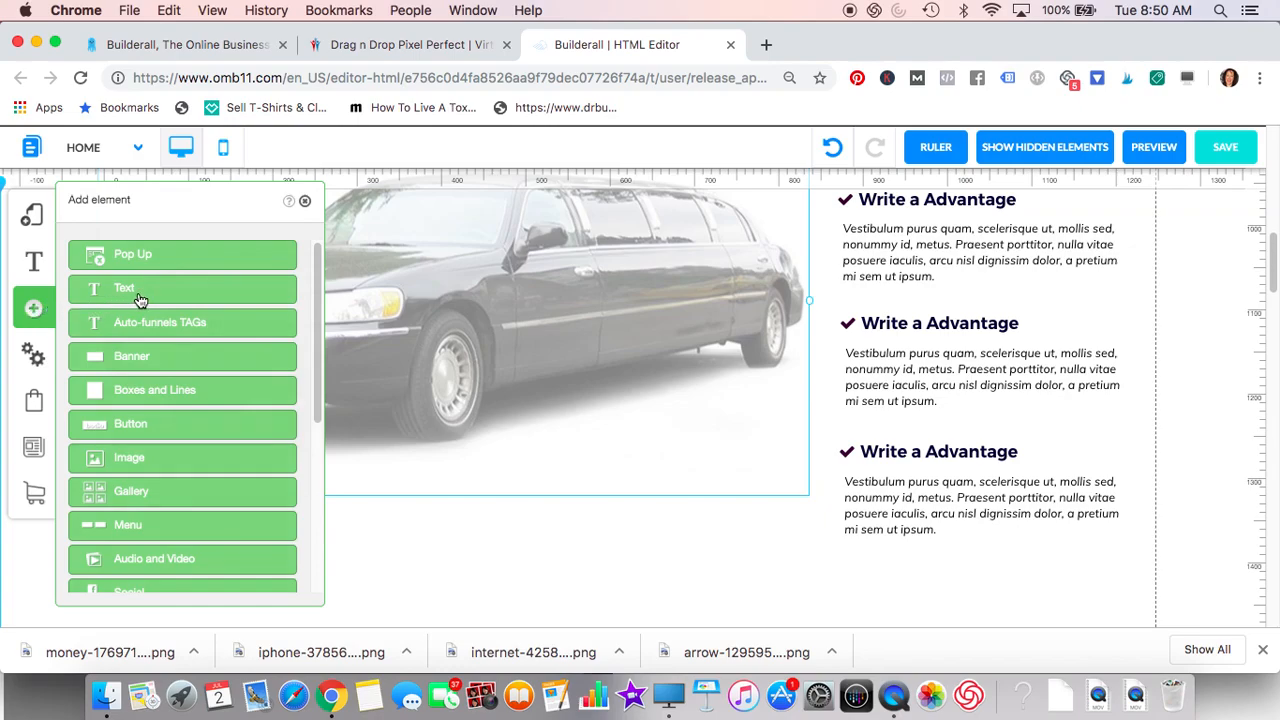
left_click(143, 457)
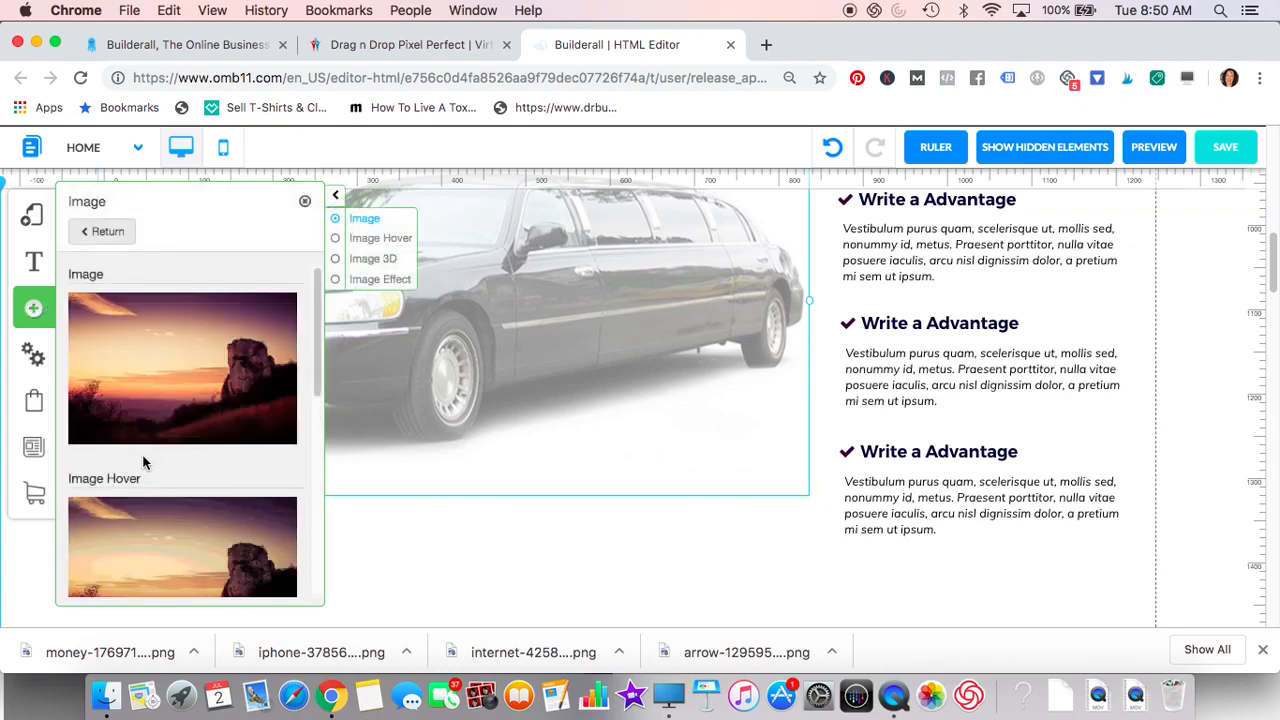
left_click(203, 387)
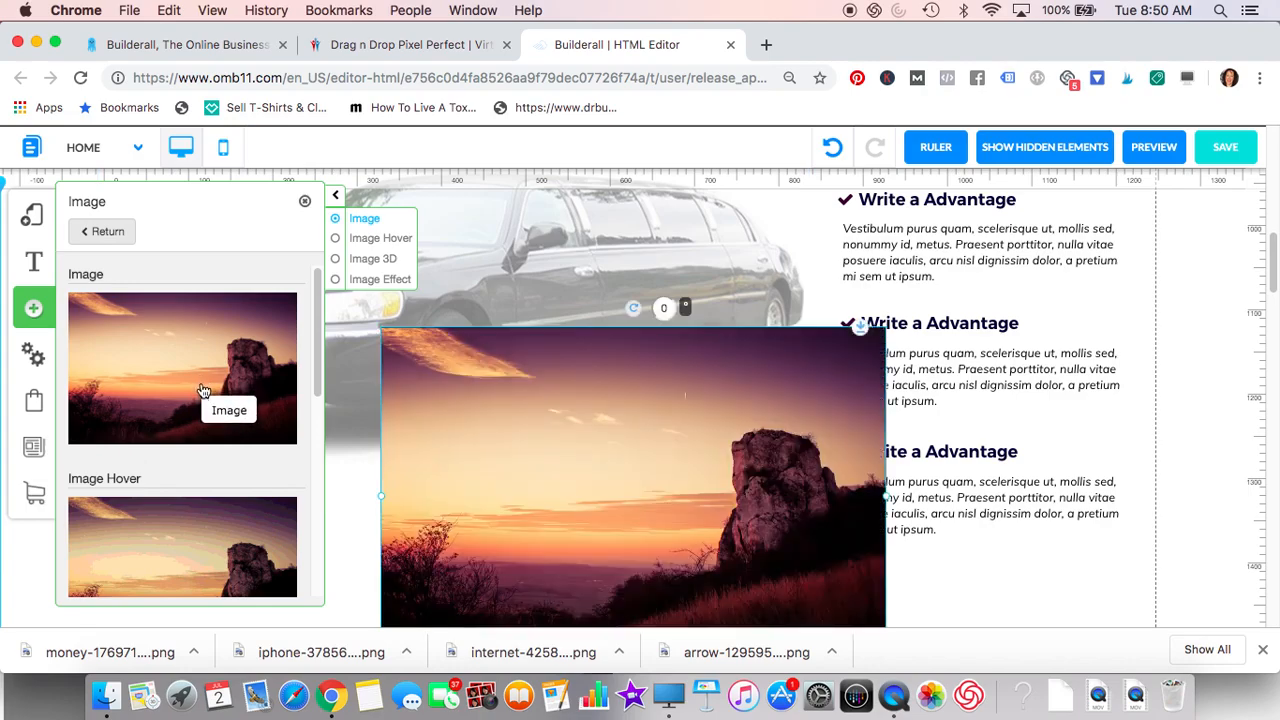
Step: Try the added sunset image at 19% opacity in its transparency settings, and cancel the change
left_click(535, 420)
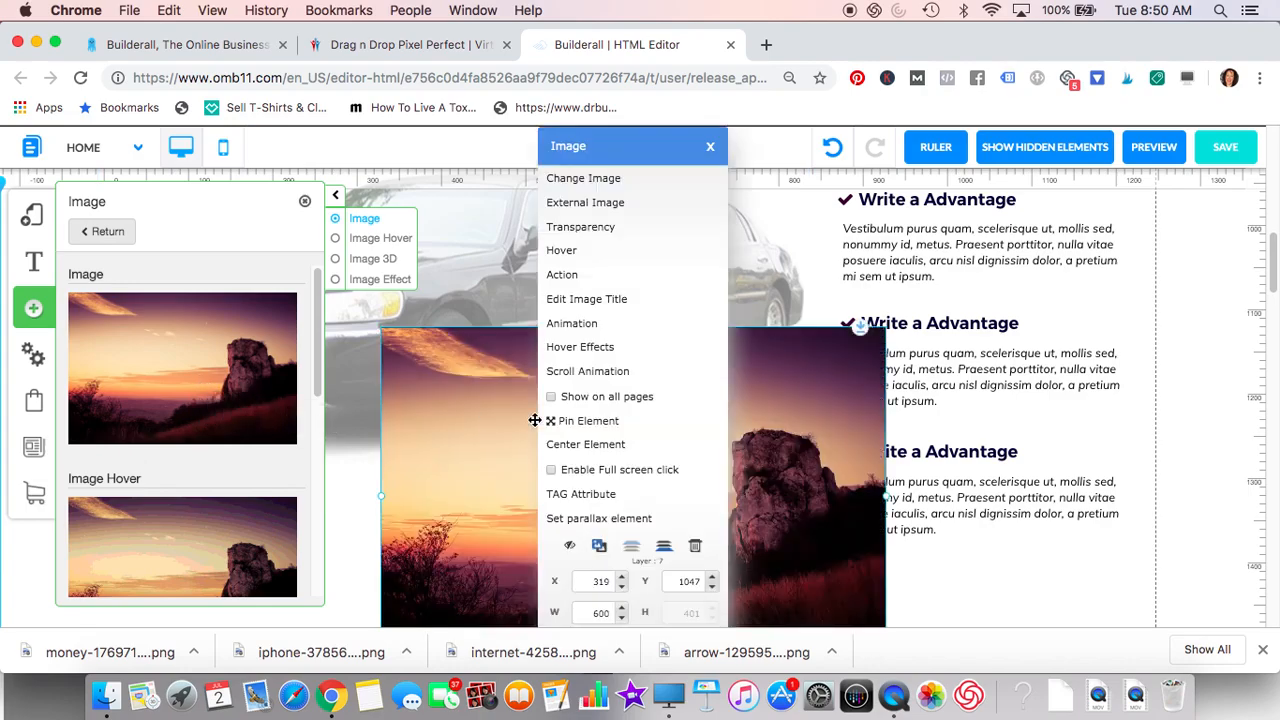
left_click(596, 227)
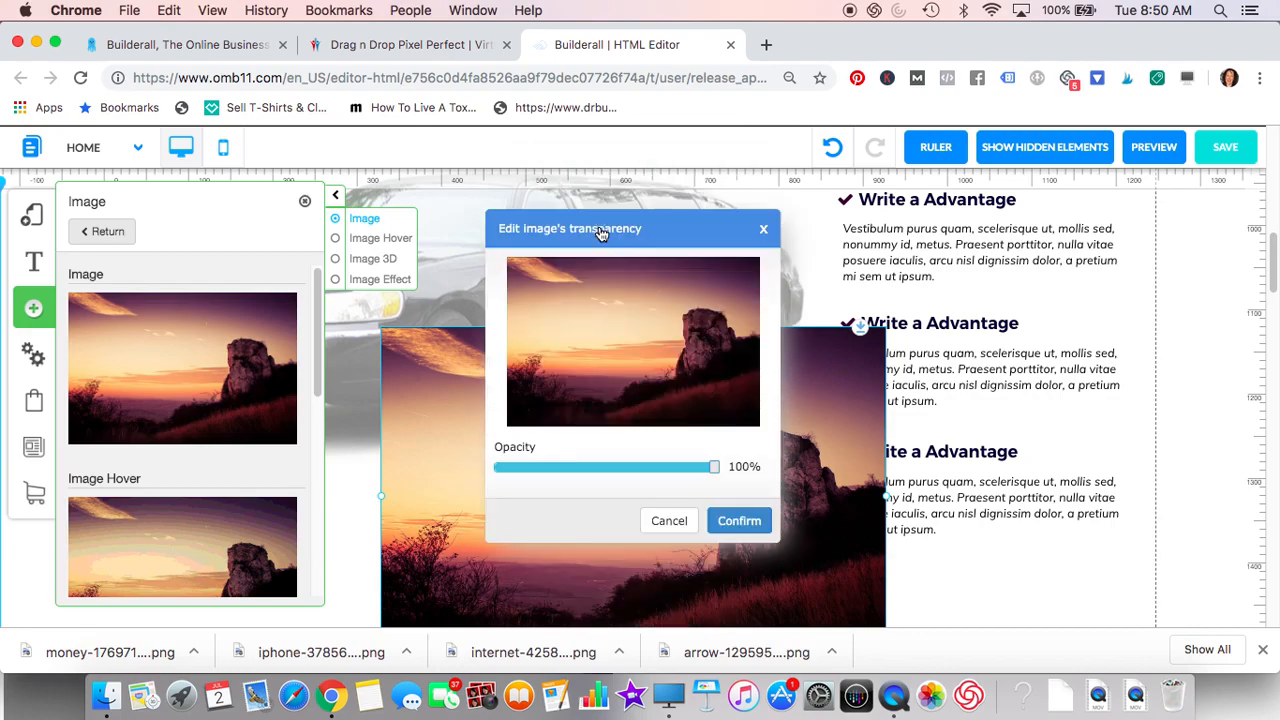
left_click_drag(716, 467, 542, 485)
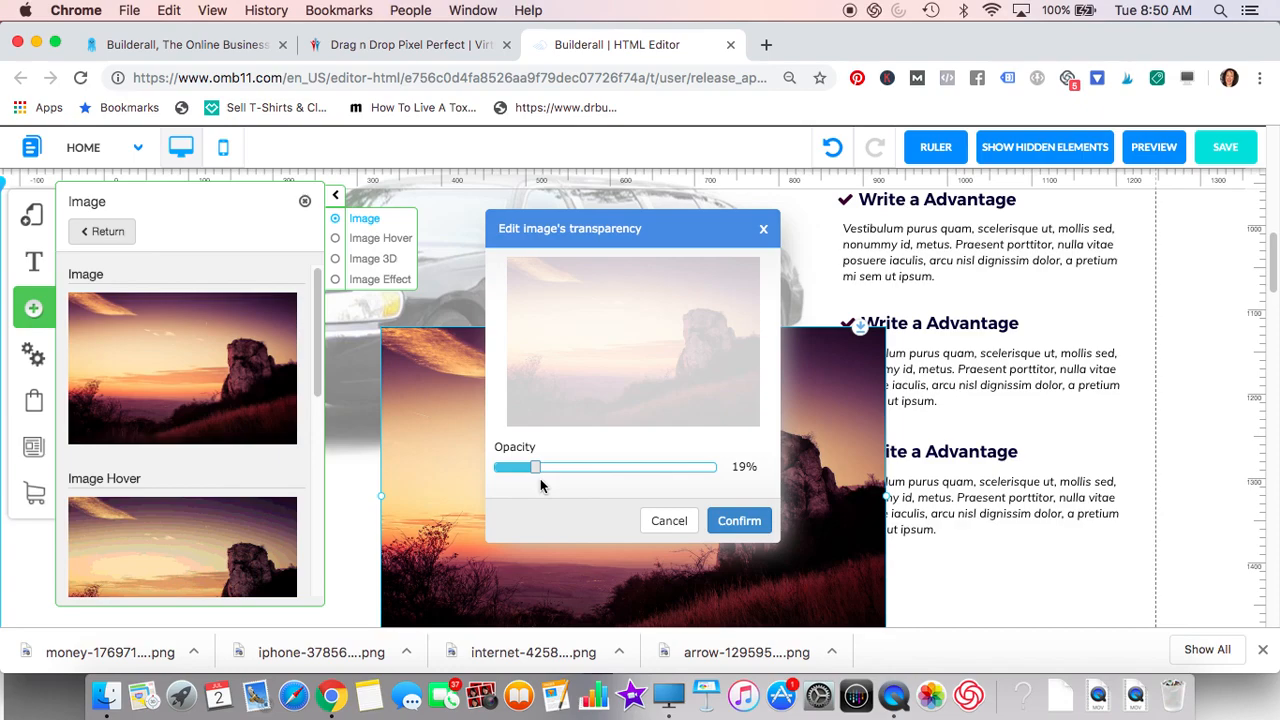
left_click(677, 530)
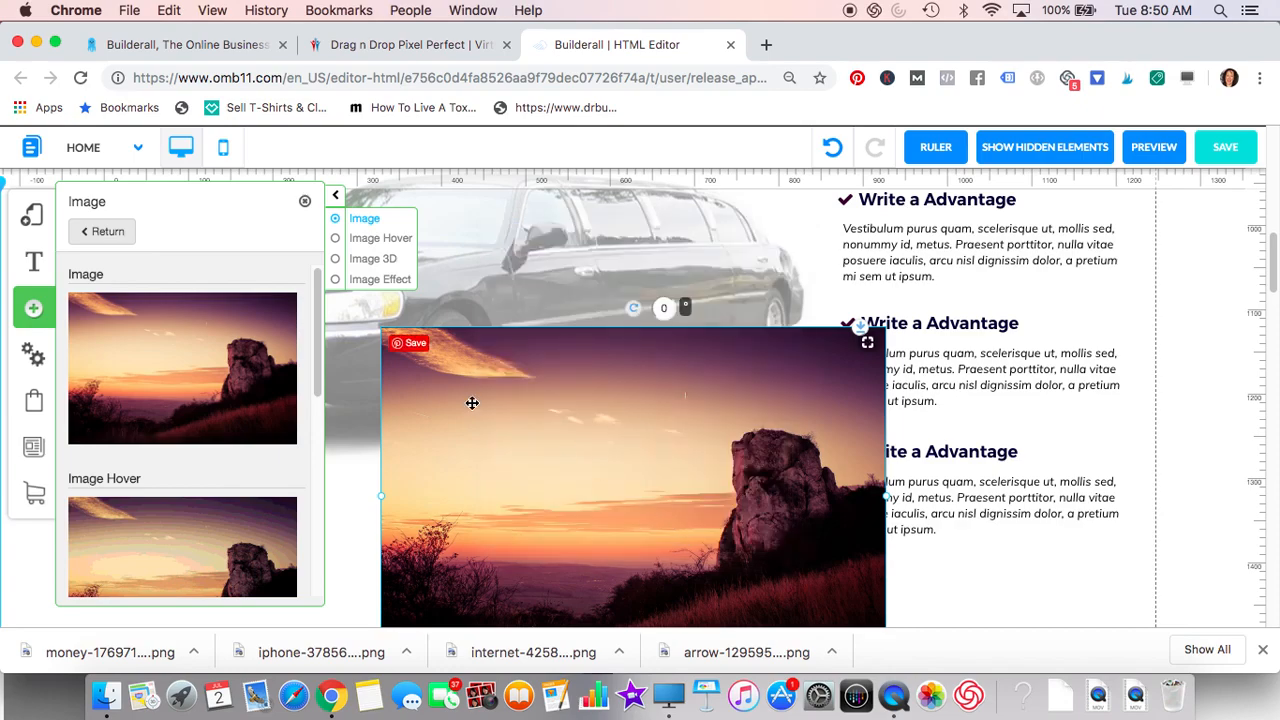
Step: Close the image element library and delete the added sunset image from the page
left_click(305, 202)
left_click(537, 423)
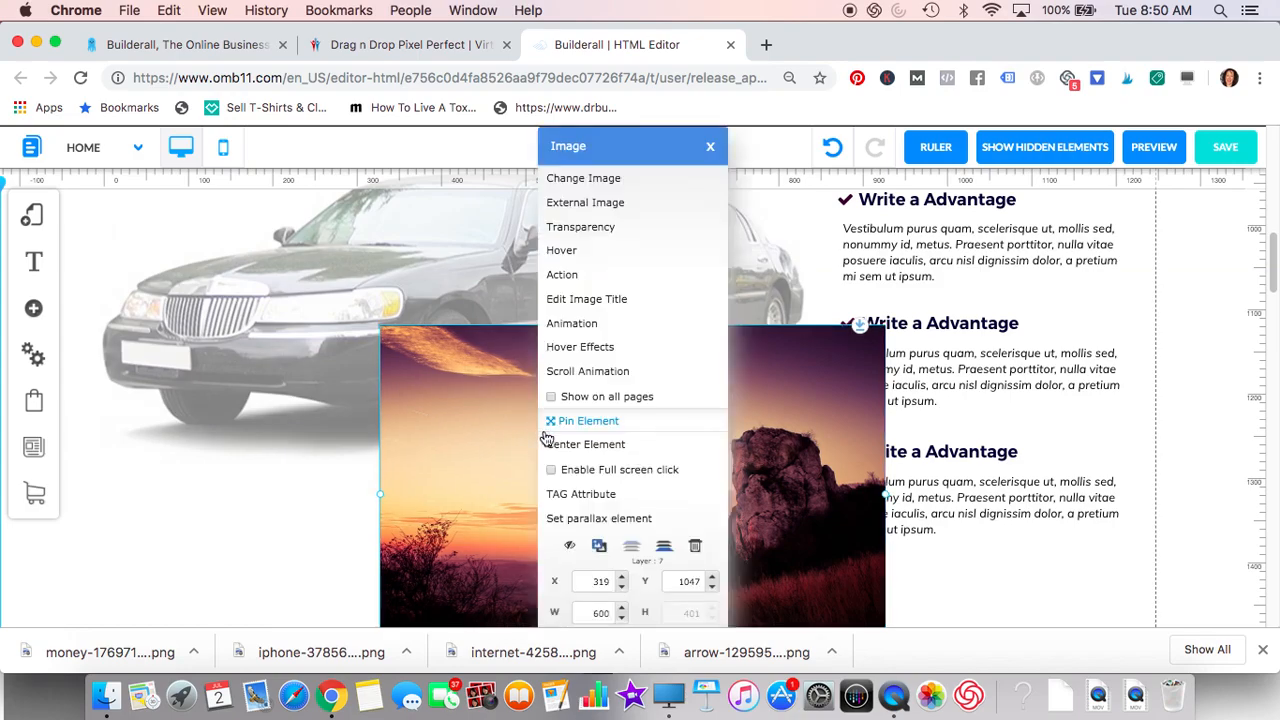
left_click(696, 548)
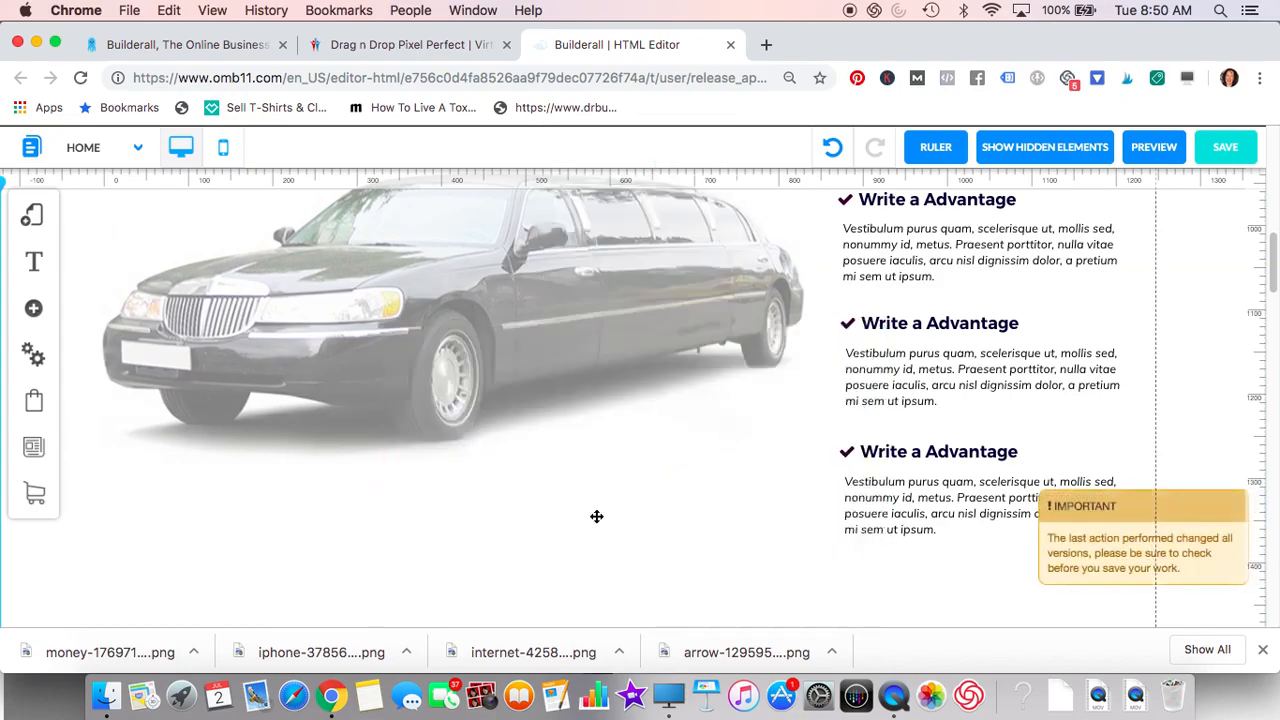
Step: Rearrange the About section with the driver photo on the left and the paragraph text and READ MORE button on the right
scroll(596, 516, "down", 5)
scroll(596, 516, "down", 3)
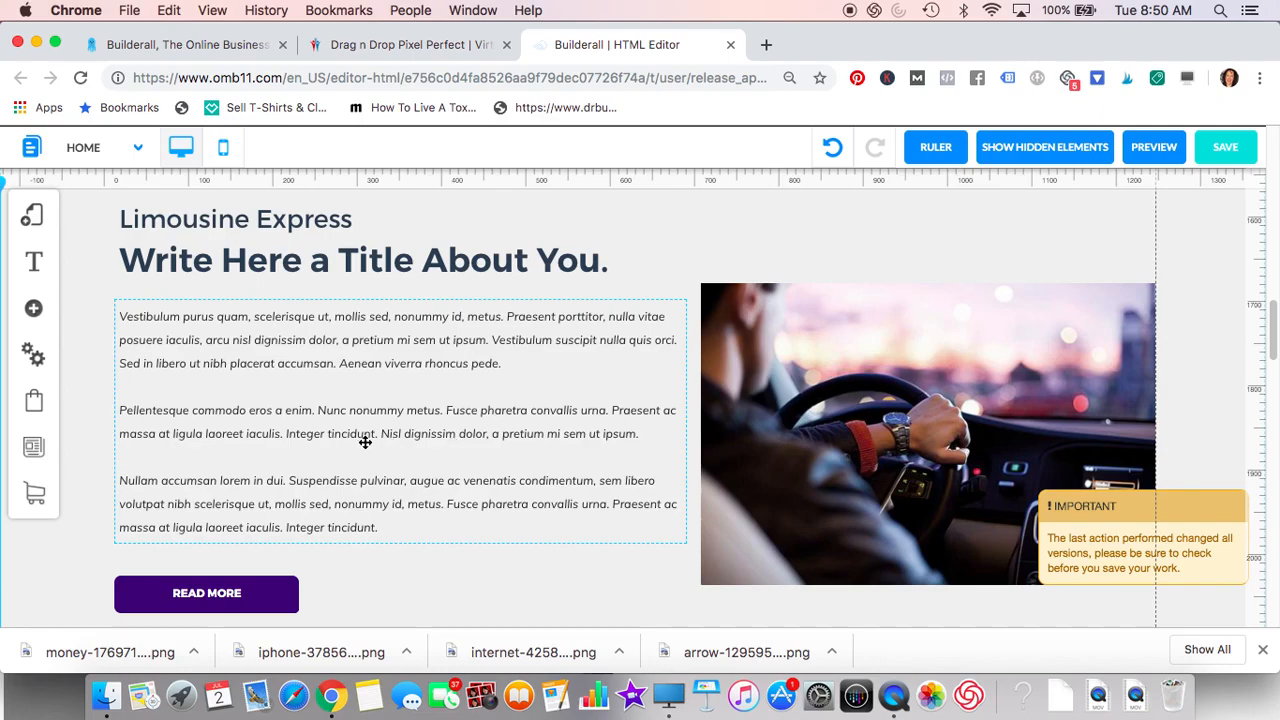
left_click_drag(840, 446, 337, 544)
left_click_drag(380, 363, 903, 364)
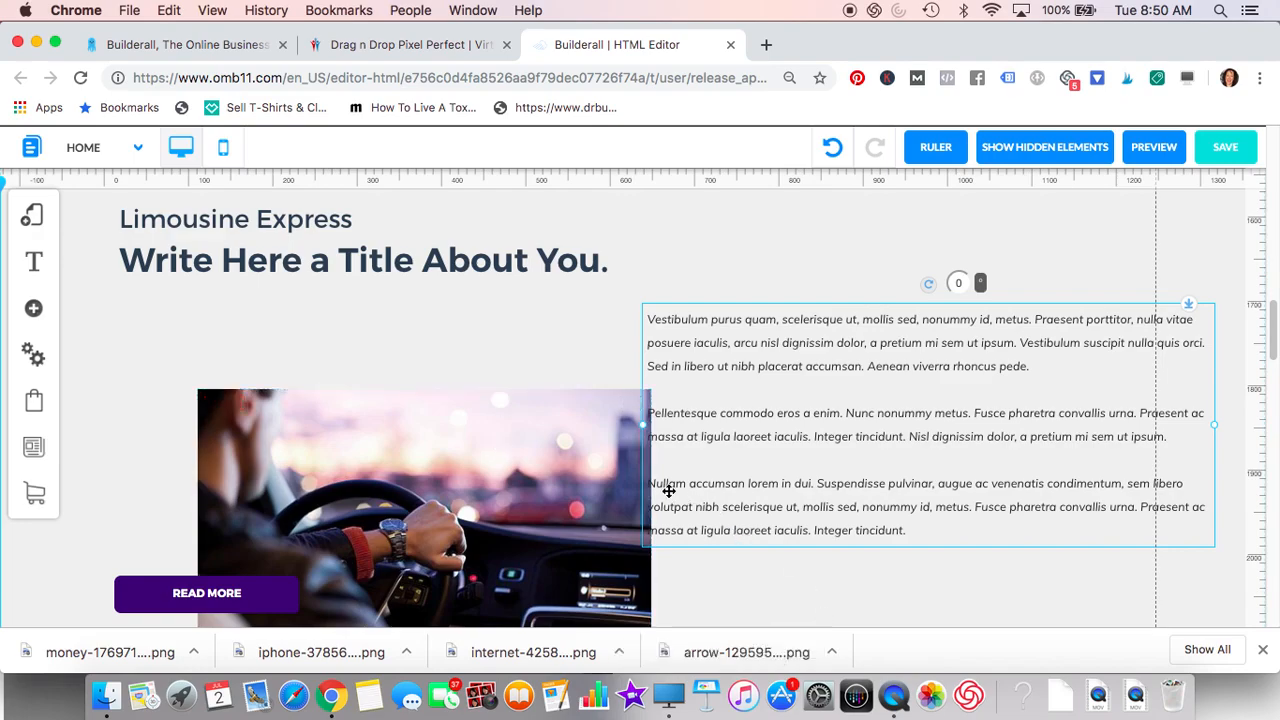
scroll(669, 491, "down", 5)
left_click_drag(206, 386, 951, 394)
Step: Delete the Our Main Services banner together with its service icons and button
scroll(946, 409, "down", 5)
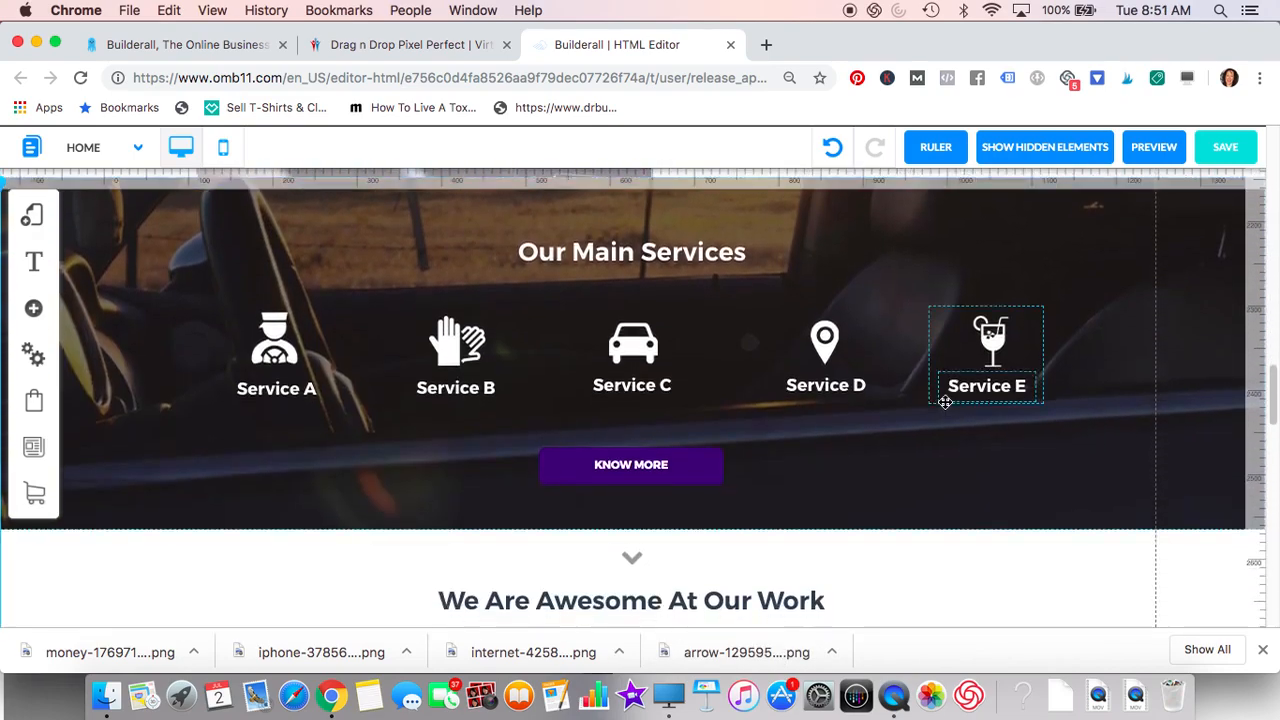
scroll(945, 402, "up", 2)
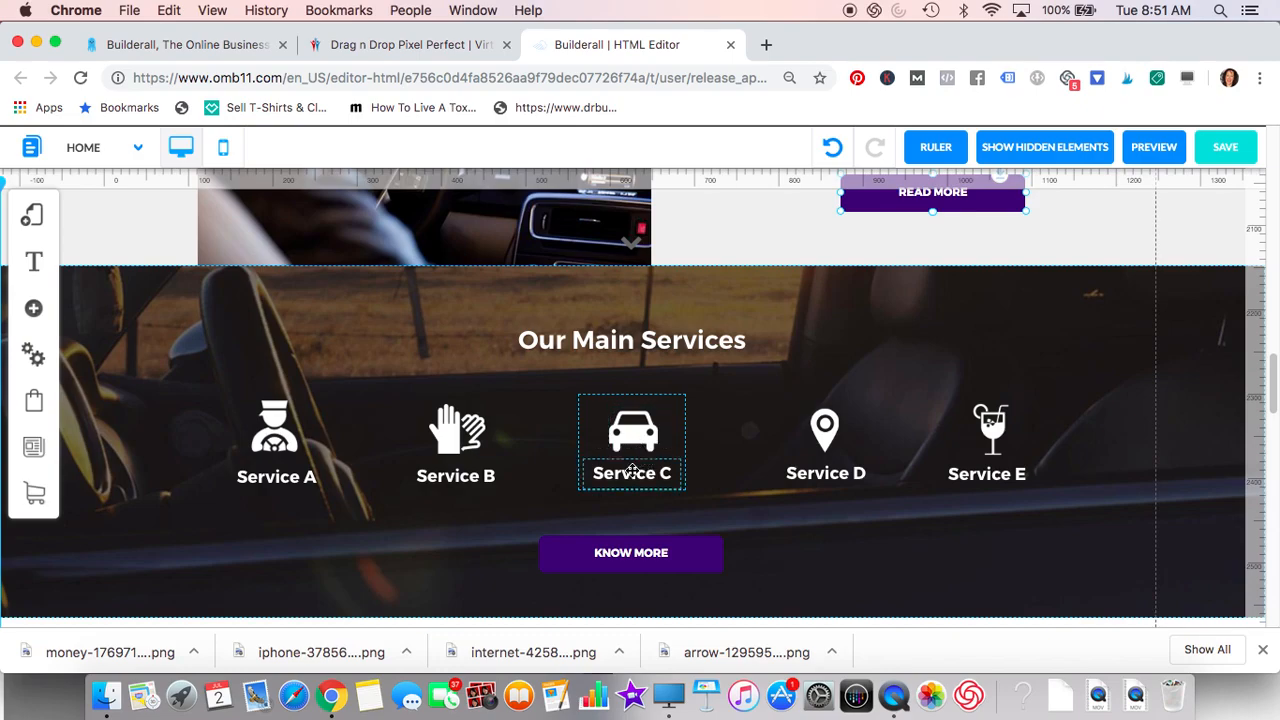
left_click(1125, 334)
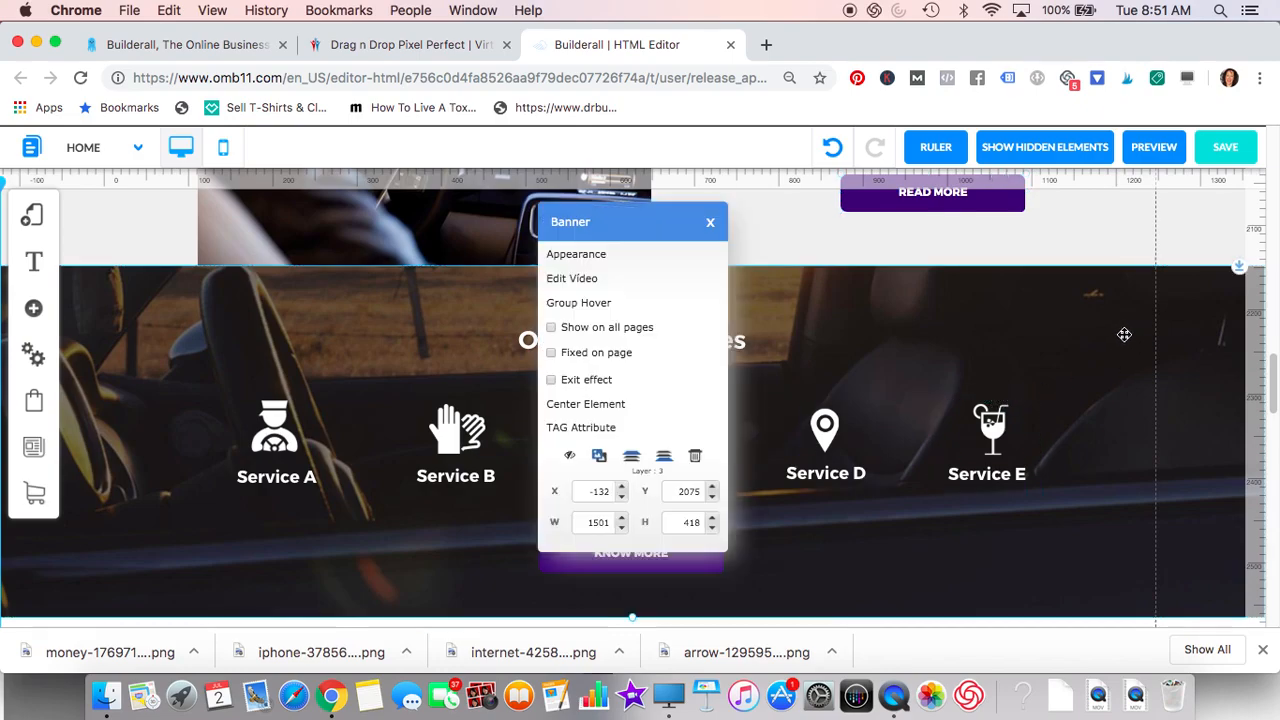
left_click(697, 458)
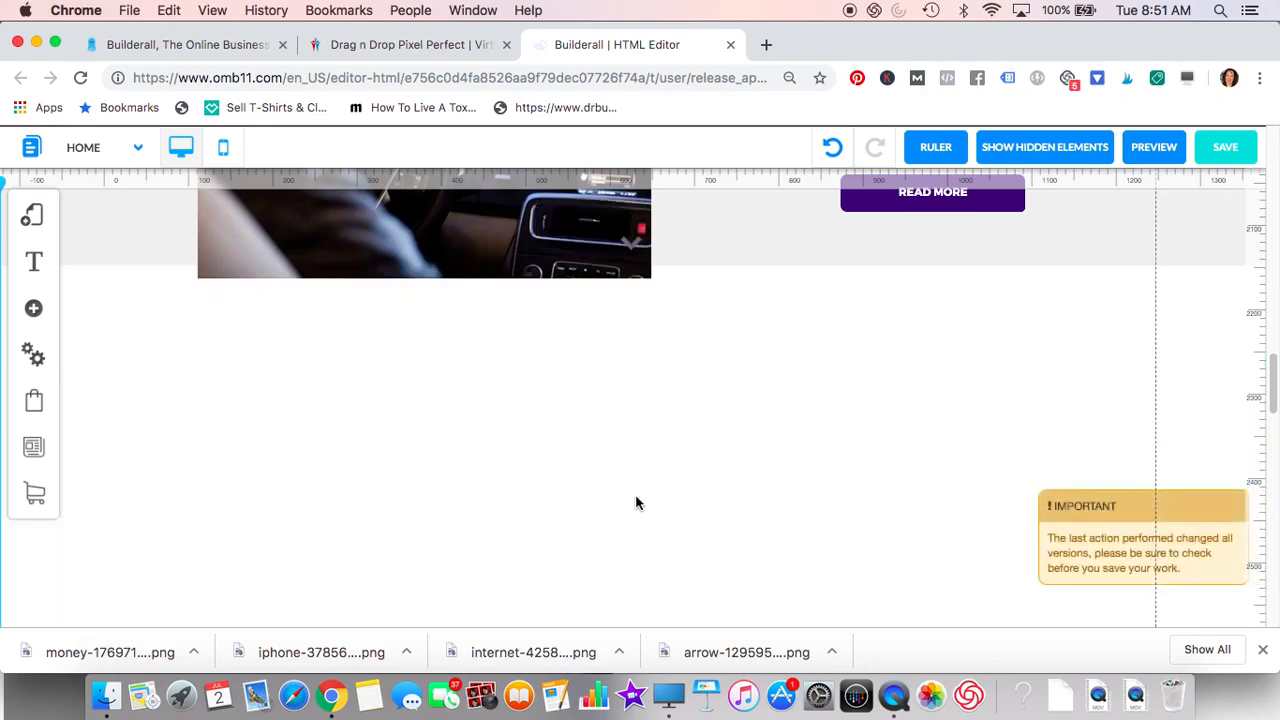
Step: Shift the grey arrow slightly left and move the We Are Awesome At Our Work section up into the empty space
scroll(636, 502, "down", 3)
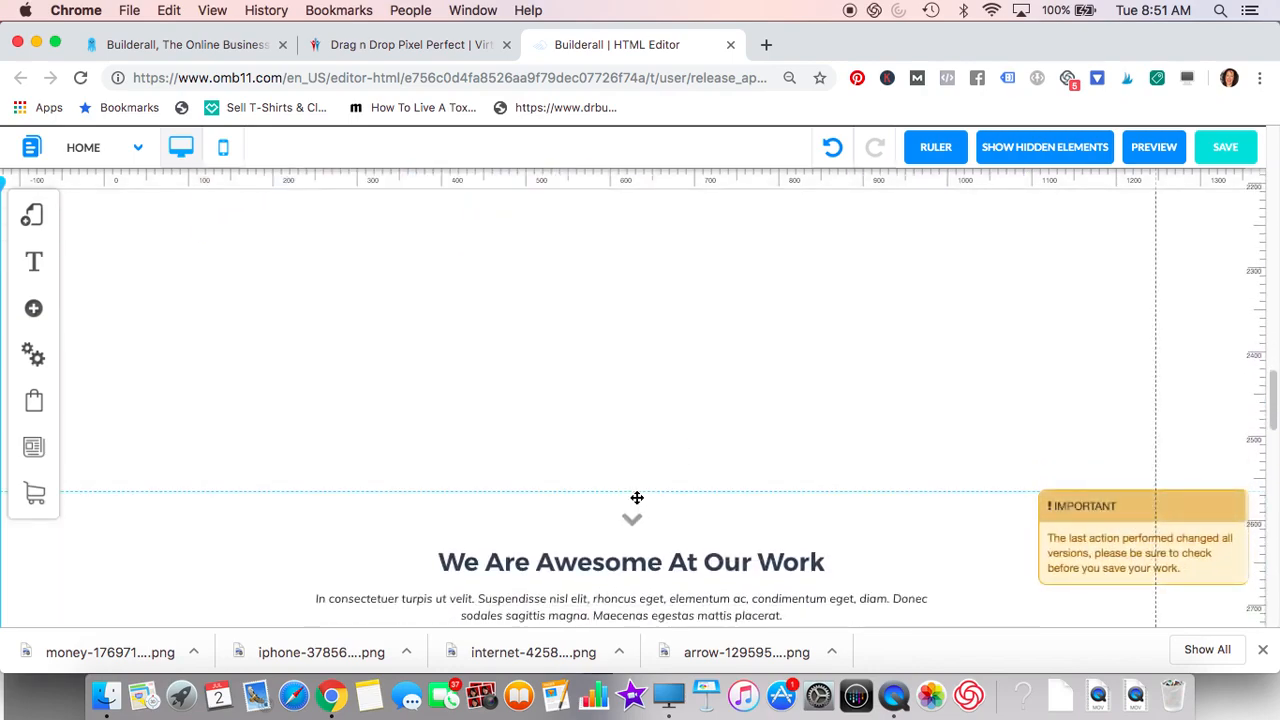
left_click(629, 524)
left_click_drag(629, 524, 598, 524)
left_click(677, 494)
left_click_drag(677, 494, 675, 197)
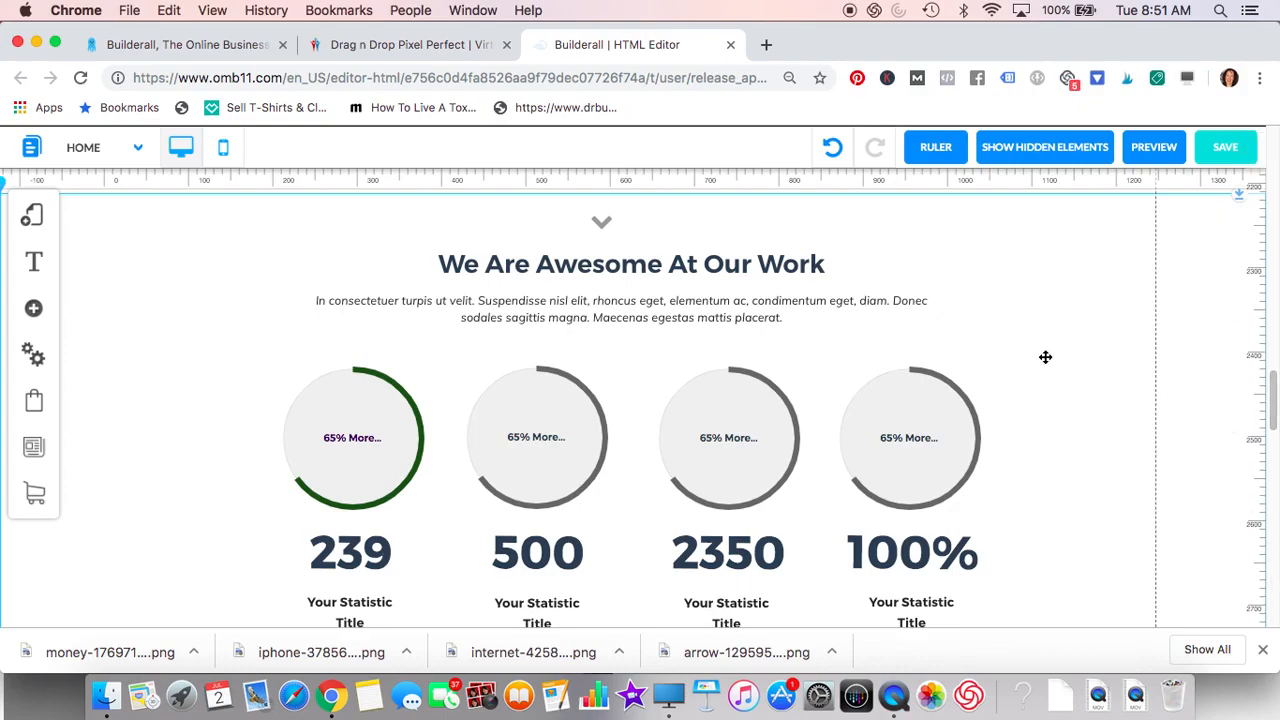
Step: Move the Our Clients Say section up to about Y 2753 to close the gap below the statistics
scroll(1033, 357, "down", 1)
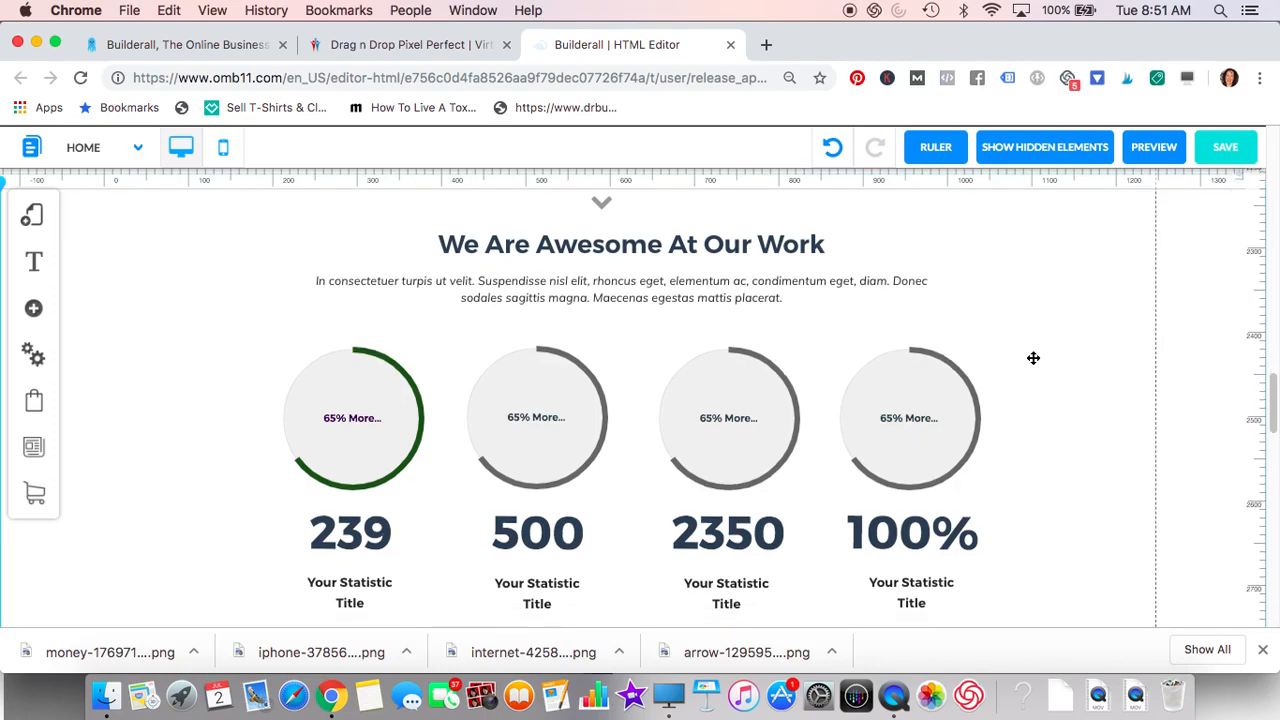
scroll(1033, 357, "up", 10)
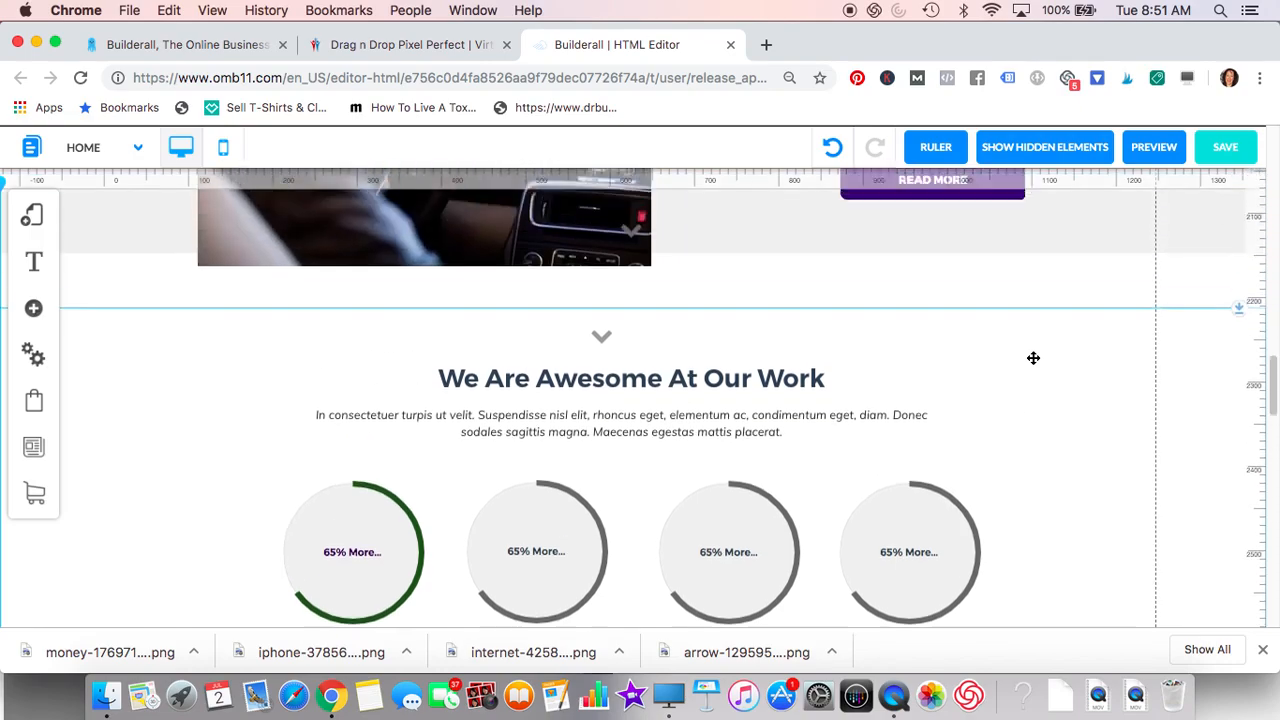
scroll(1033, 357, "down", 20)
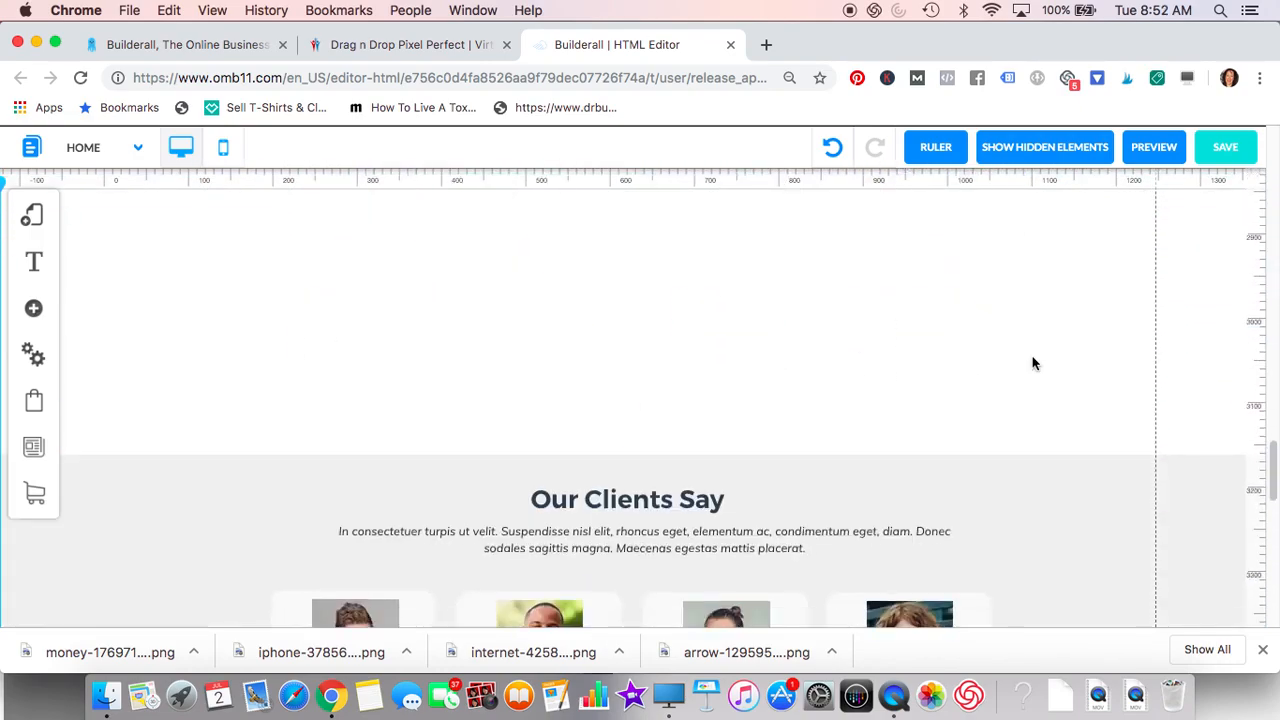
left_click_drag(1034, 477, 964, 193)
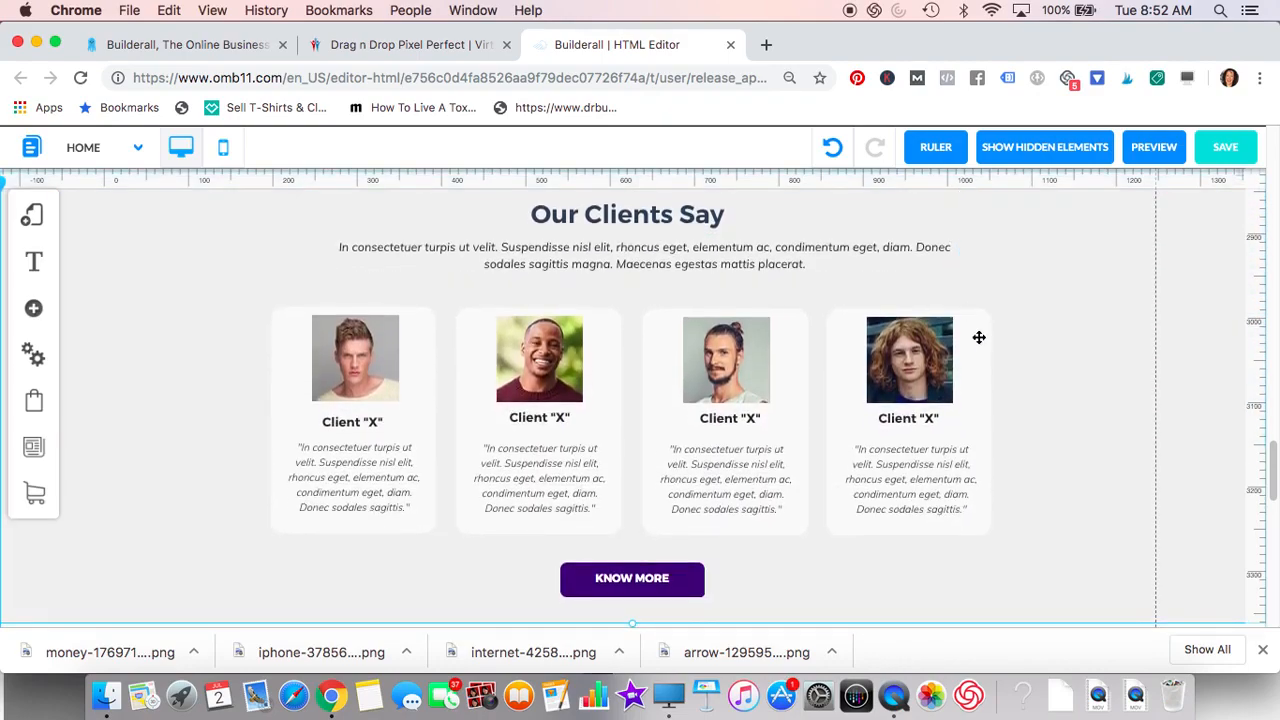
Step: Set the Our Clients Say banner's background color to the yellow from the favorite colors
right_click(1092, 505)
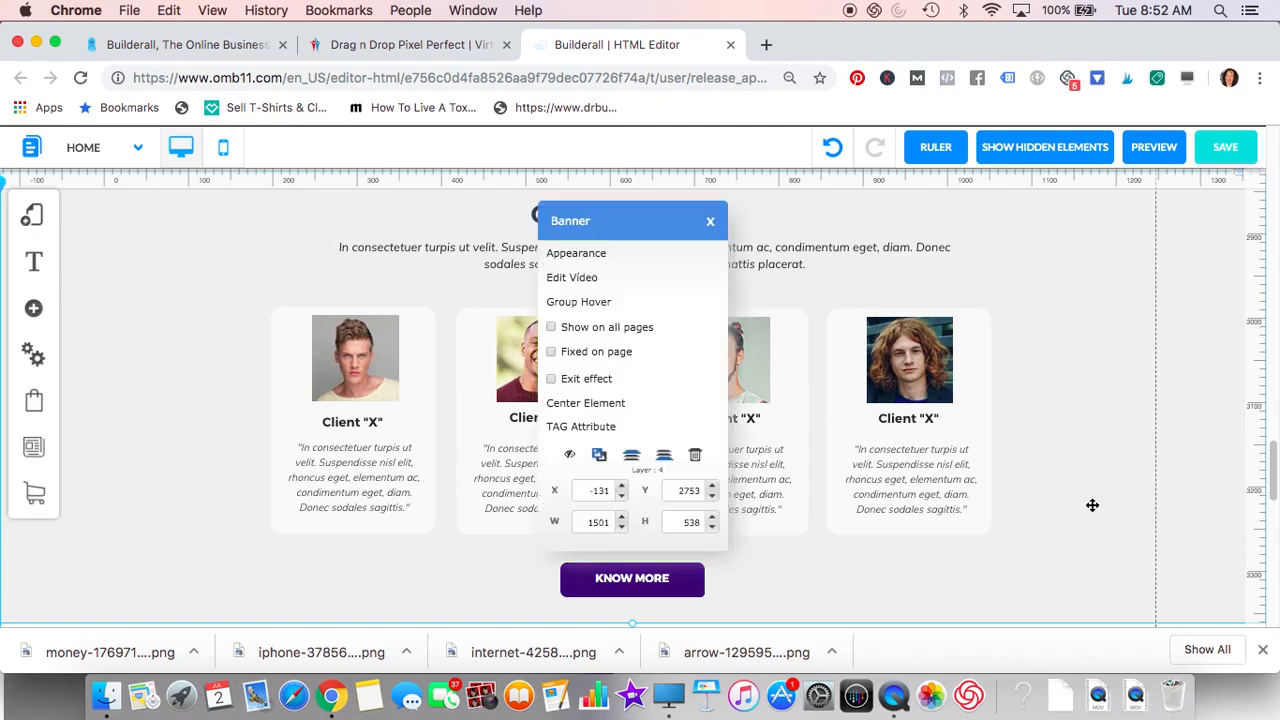
left_click(579, 254)
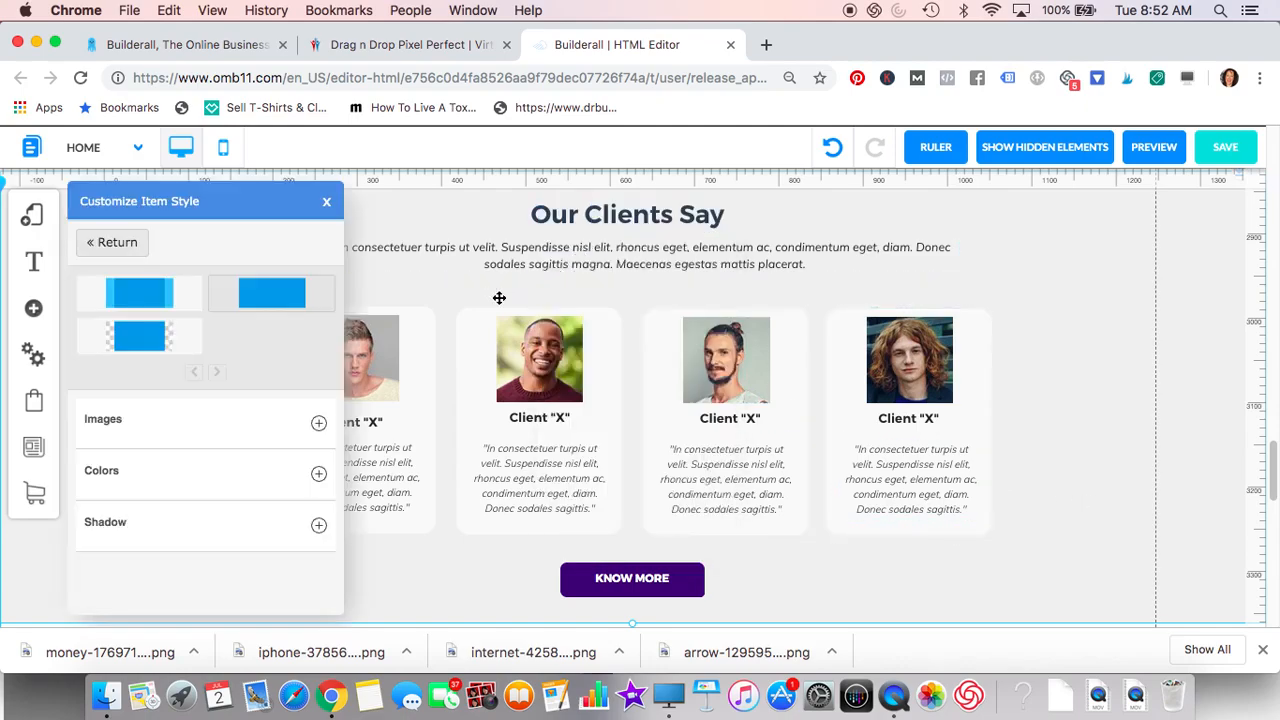
left_click(318, 478)
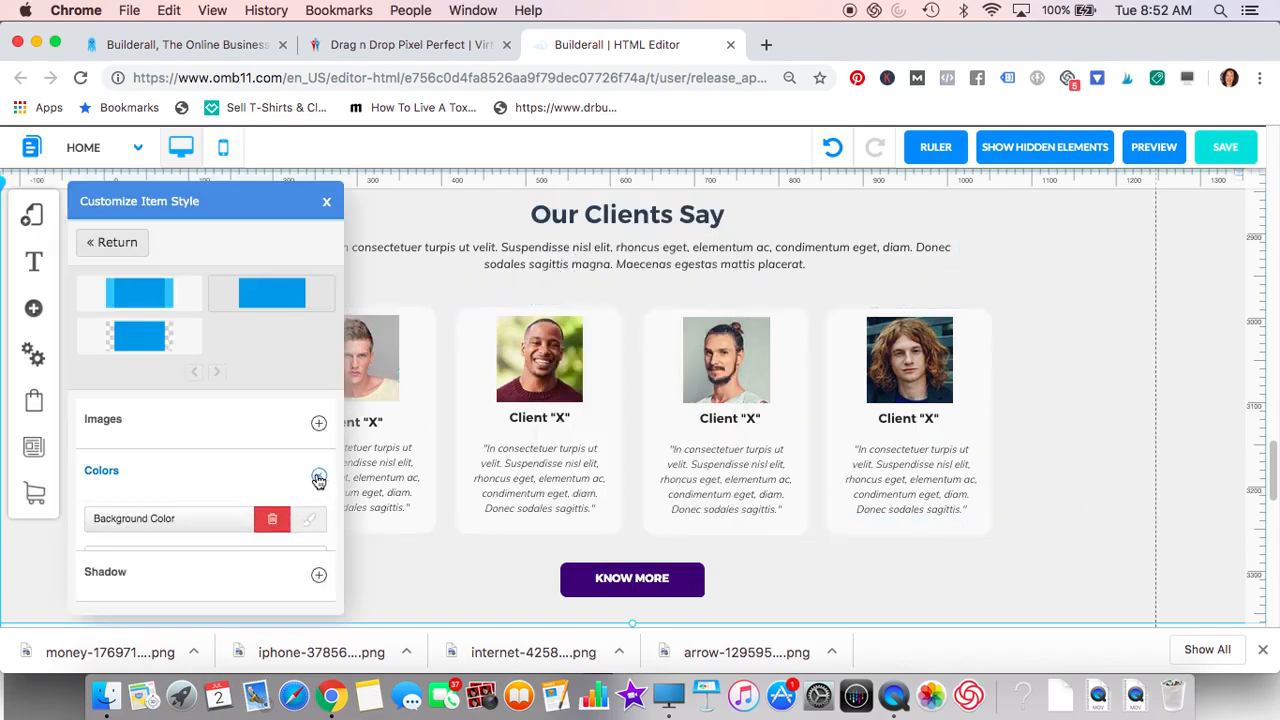
left_click(308, 525)
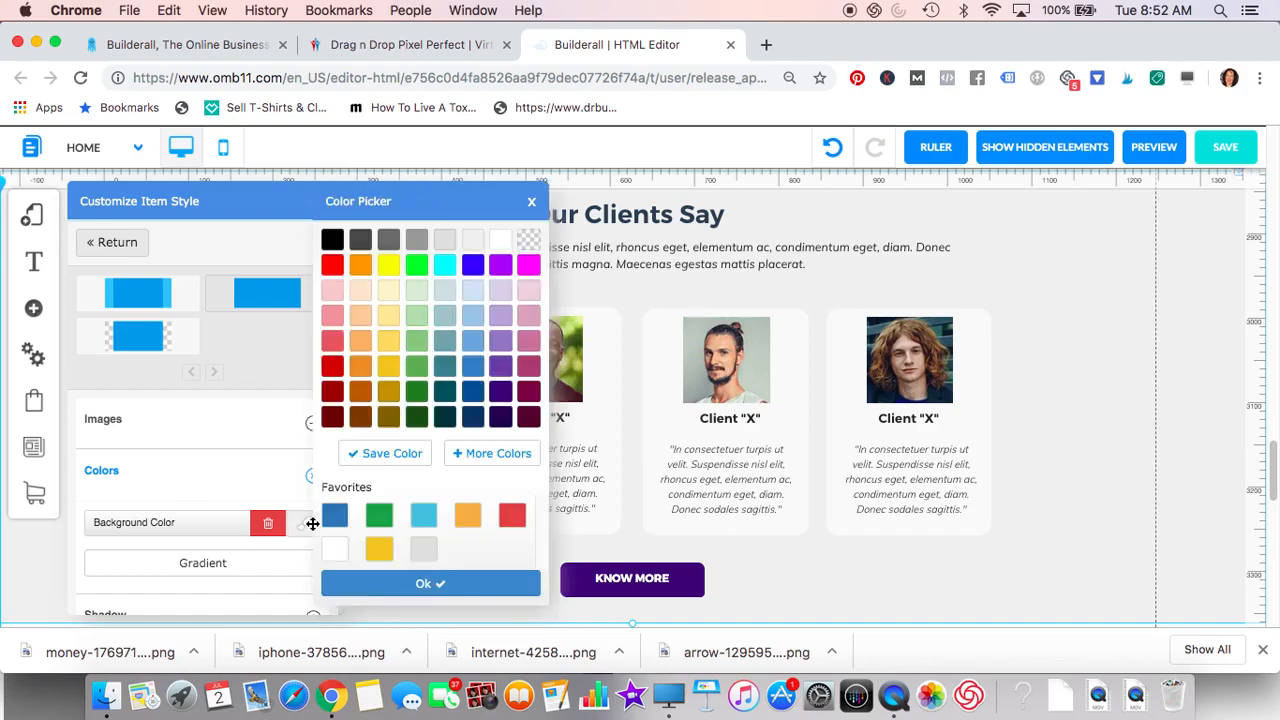
left_click(377, 550)
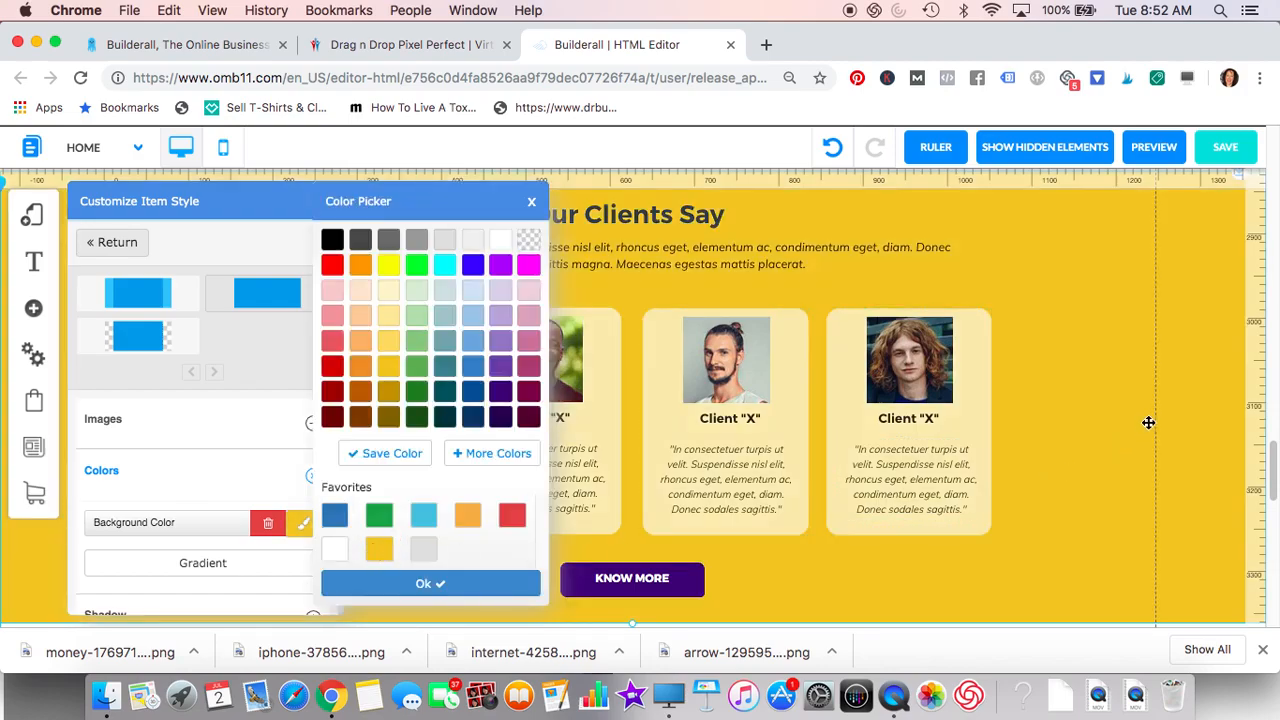
left_click(457, 583)
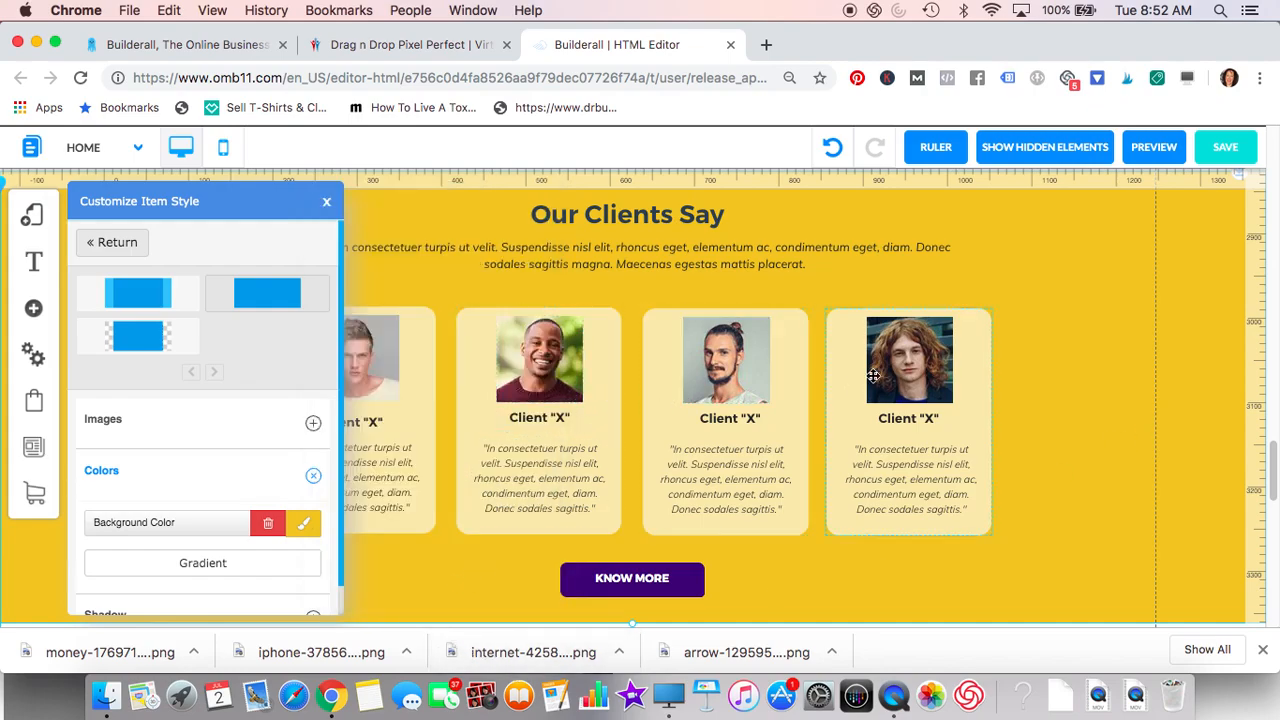
Step: Delete the fourth client card and the testimonial text in the first client card
left_click(979, 338)
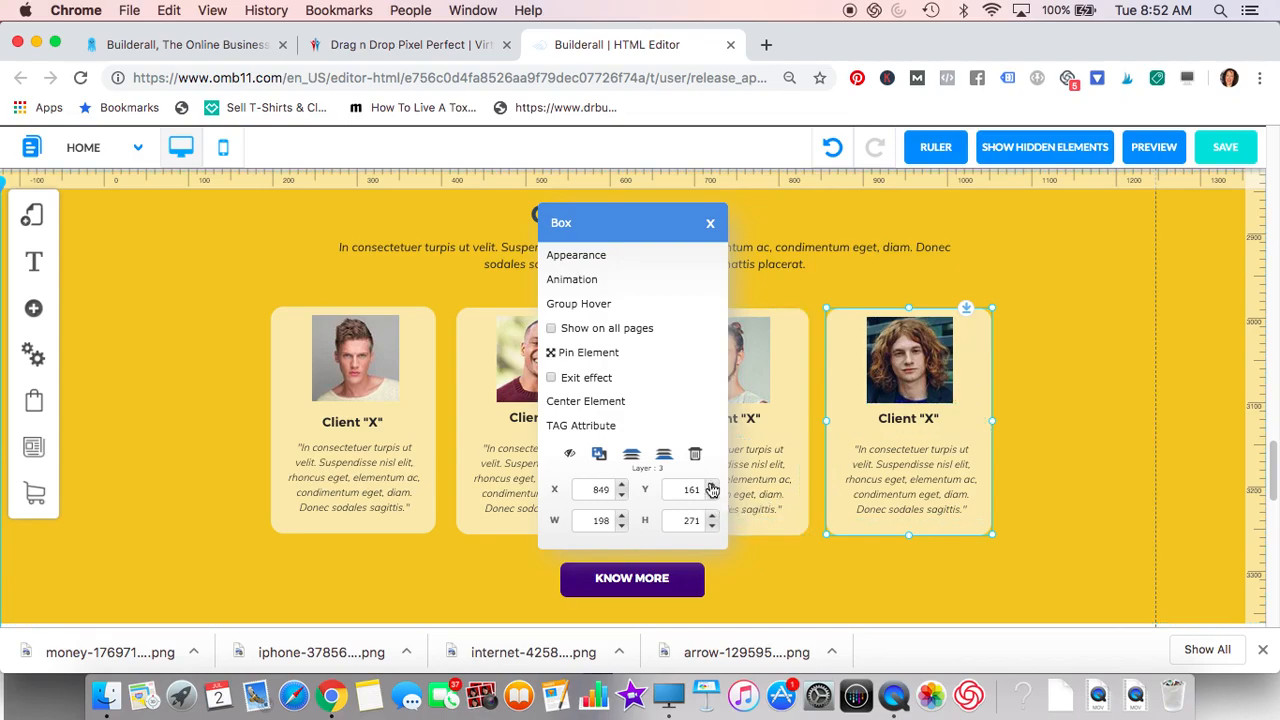
left_click(695, 453)
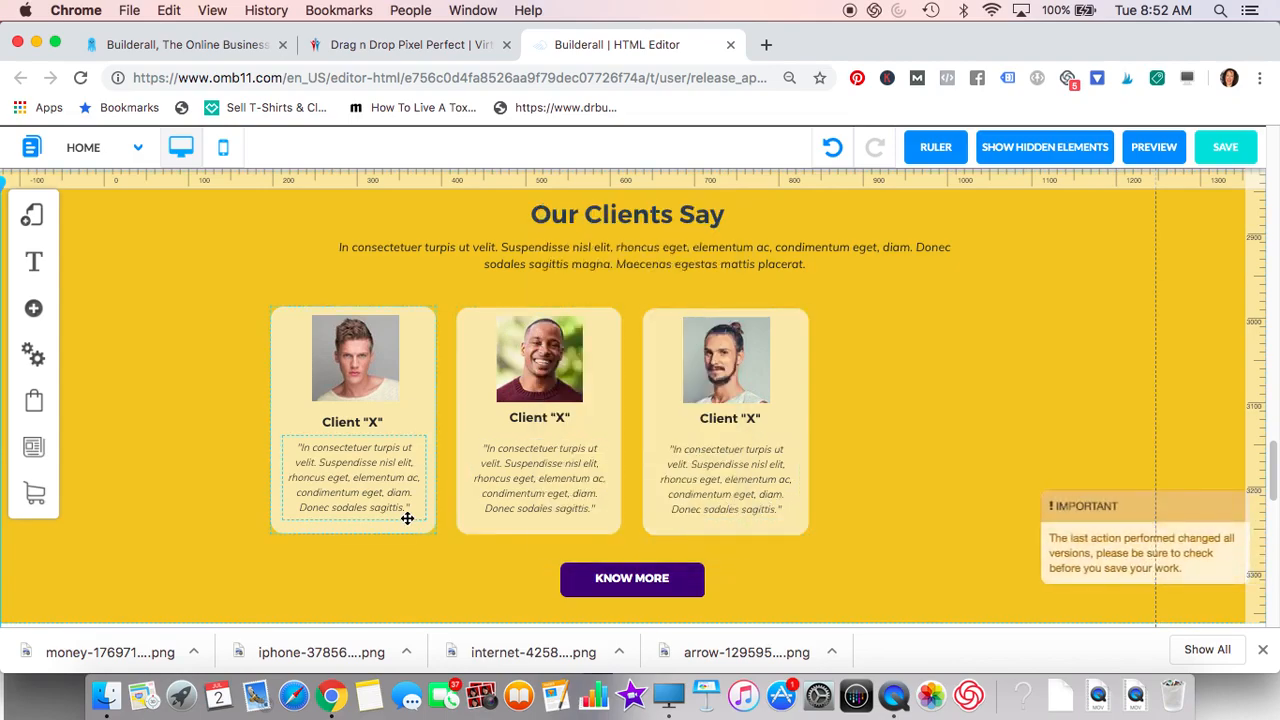
left_click(407, 515)
left_click(695, 449)
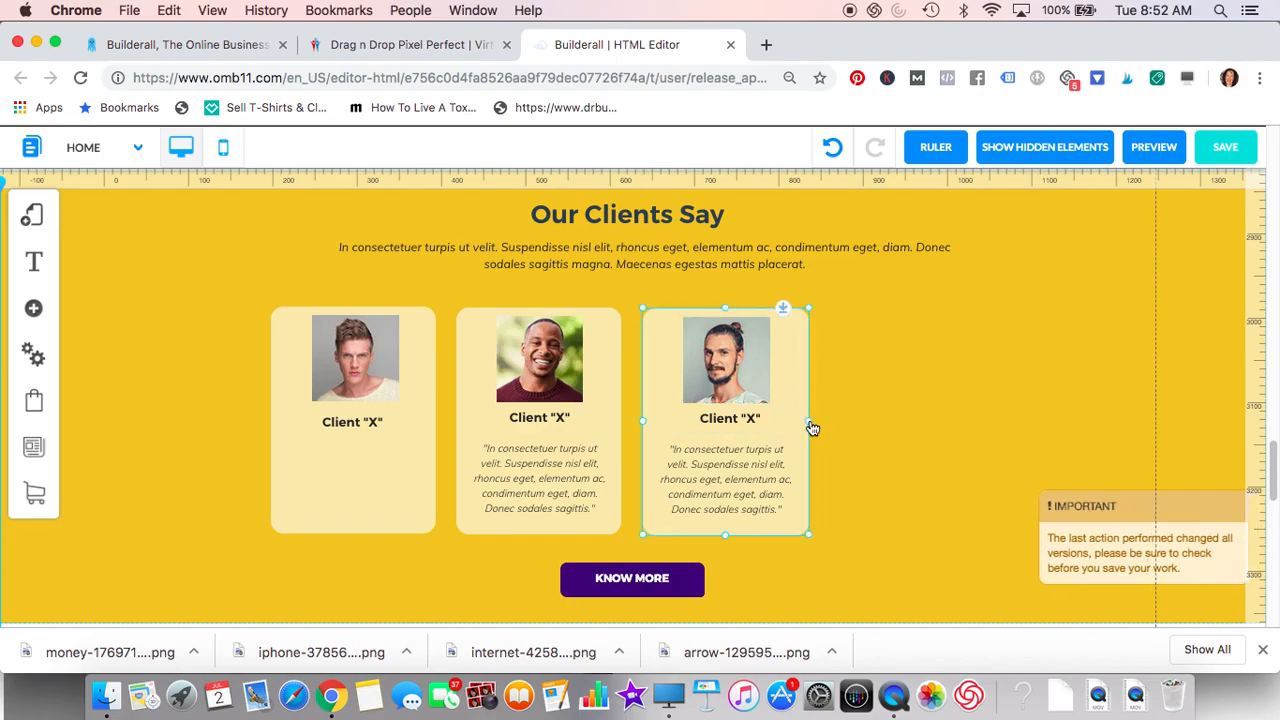
Step: Widen the third client card and its testimonial text, and enlarge the client photo inside it
left_click_drag(812, 428, 869, 423)
left_click(770, 479)
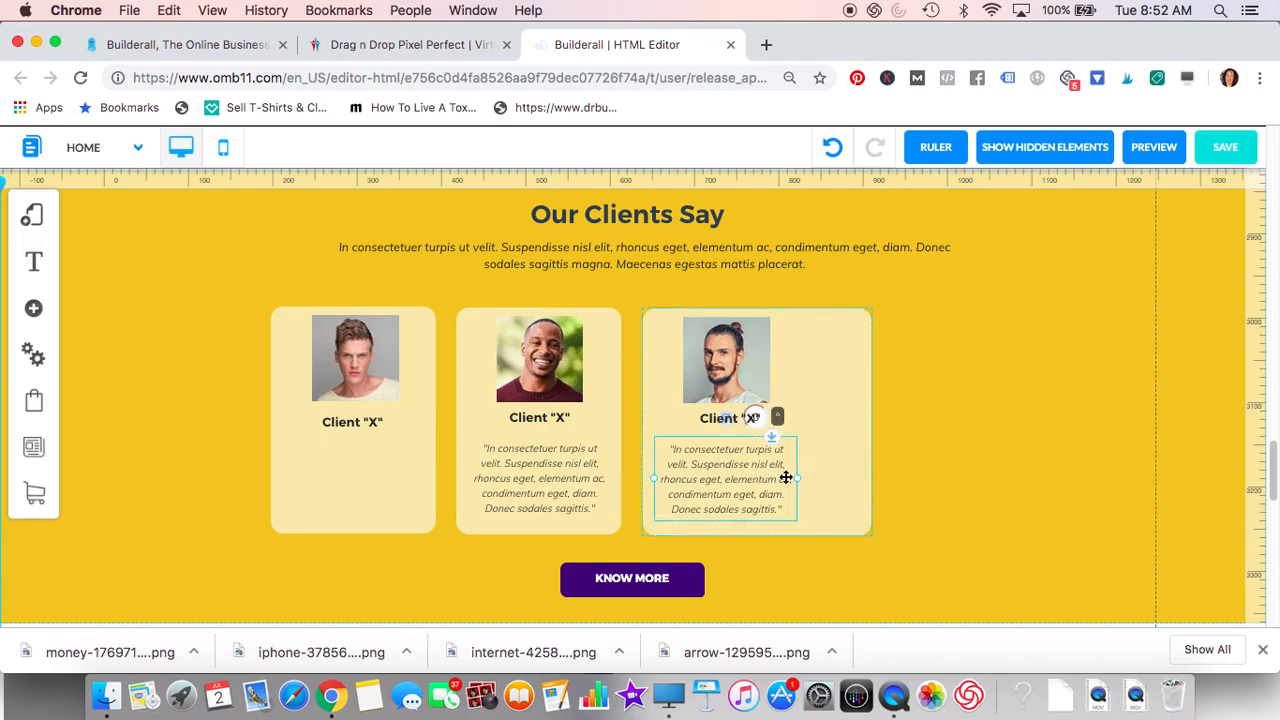
left_click_drag(801, 482, 840, 480)
left_click(744, 388)
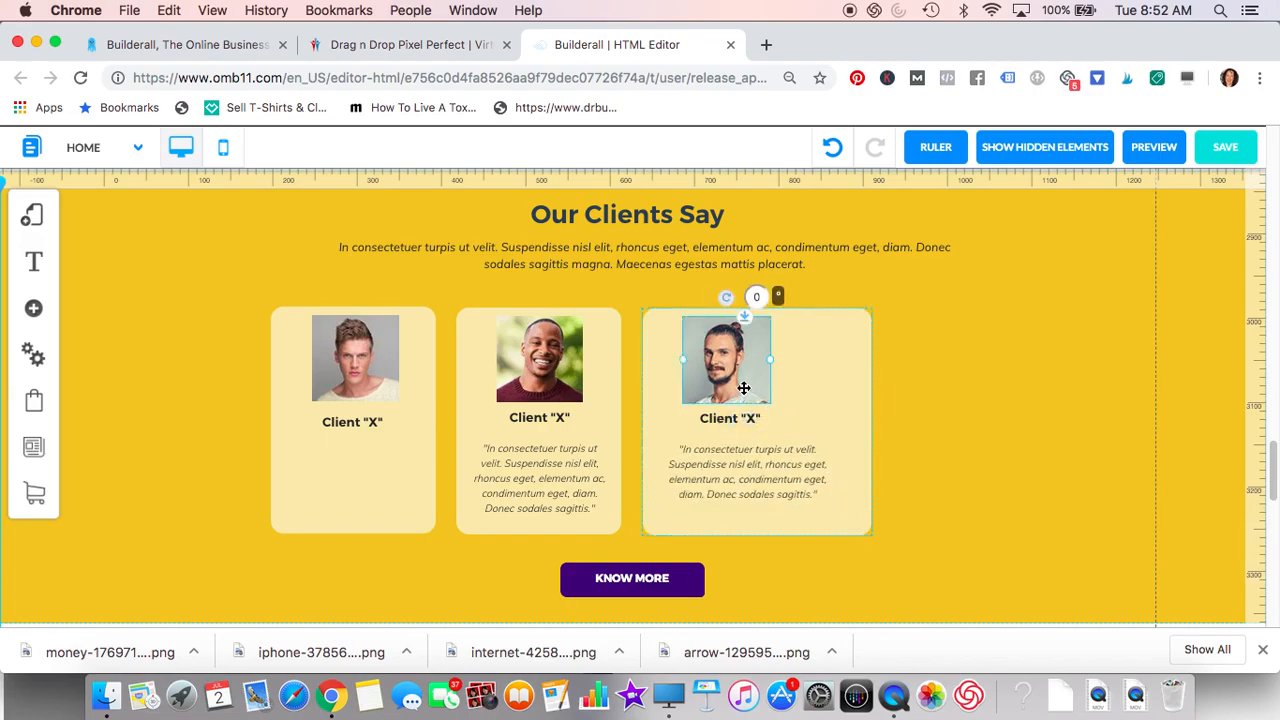
left_click_drag(773, 371, 849, 371)
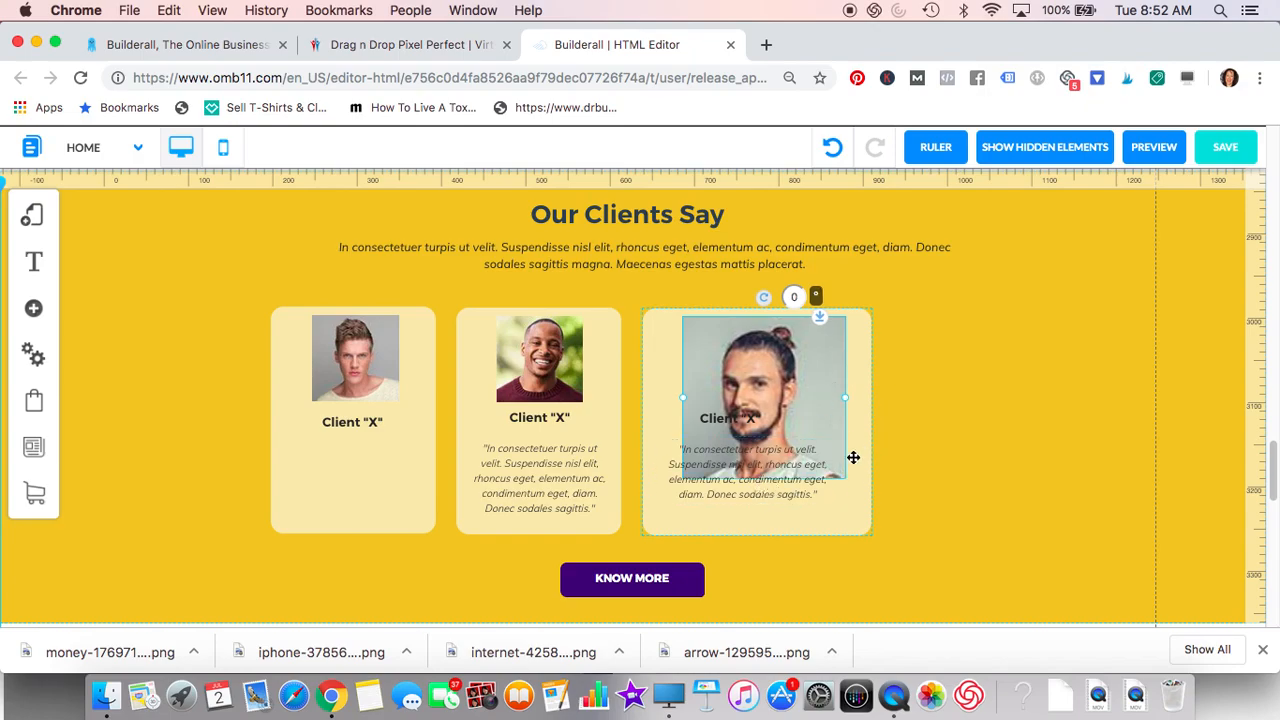
Step: Move the black Limousine Express banner with the CONTACT US button up toward the clients section
scroll(928, 471, "down", 5)
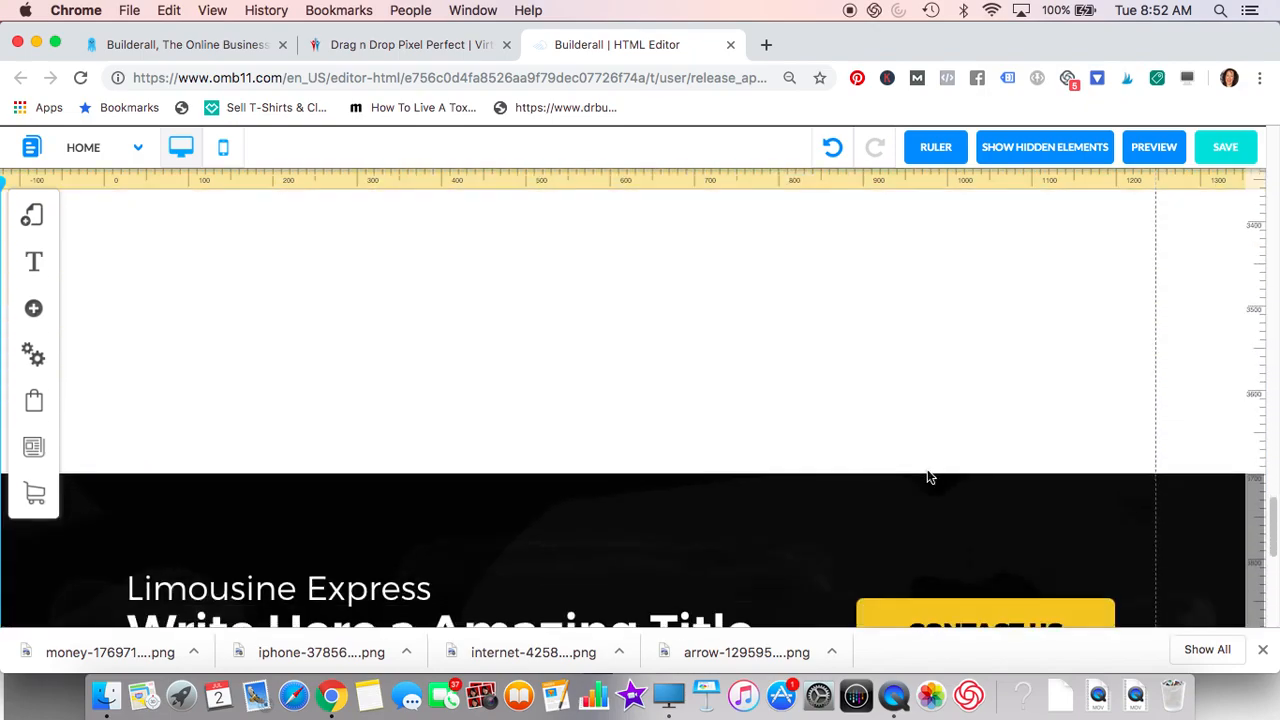
left_click_drag(921, 501, 902, 354)
scroll(840, 481, "down", 3)
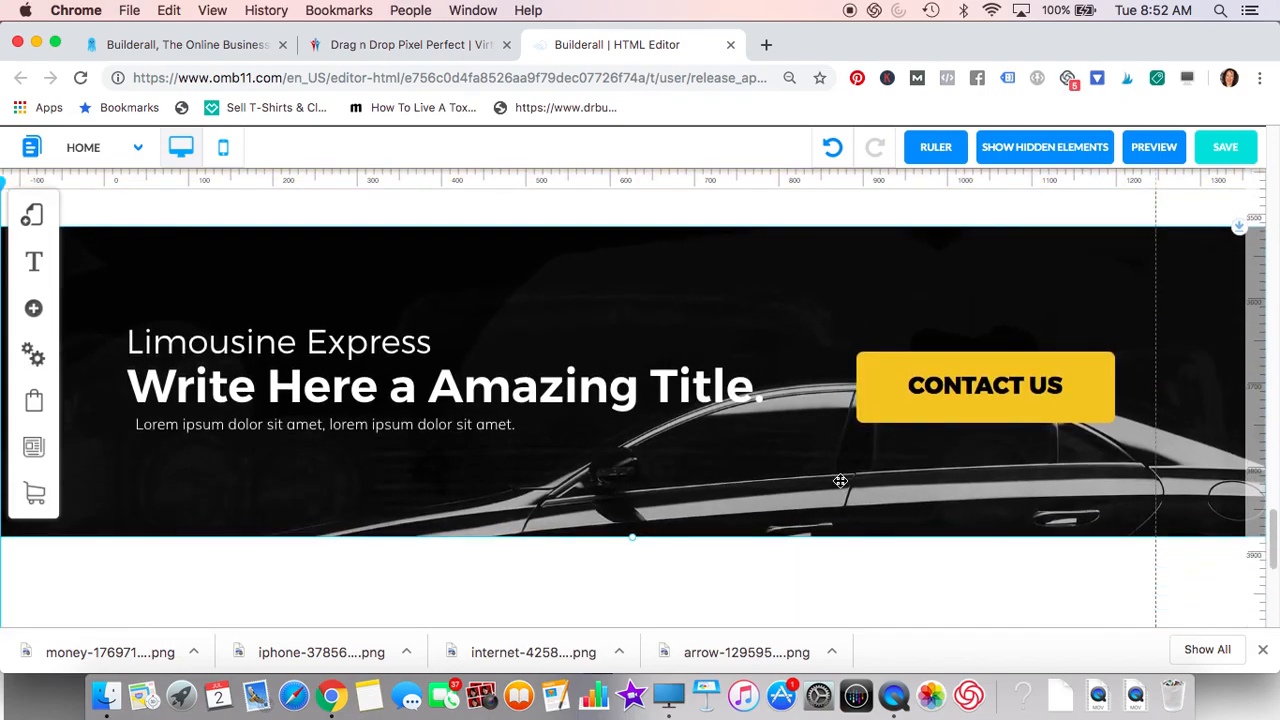
Step: View the configuration options of the footer's newsletter subscription form and delete the form
scroll(840, 481, "down", 3)
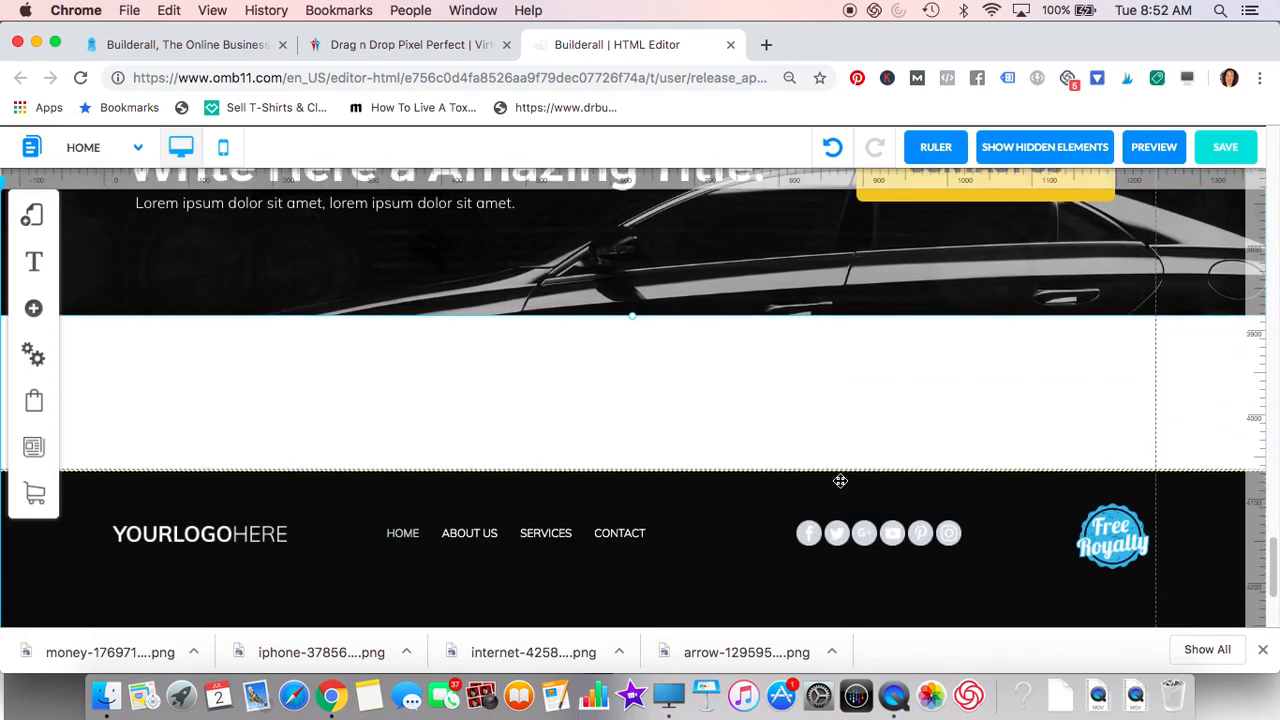
scroll(840, 481, "down", 4)
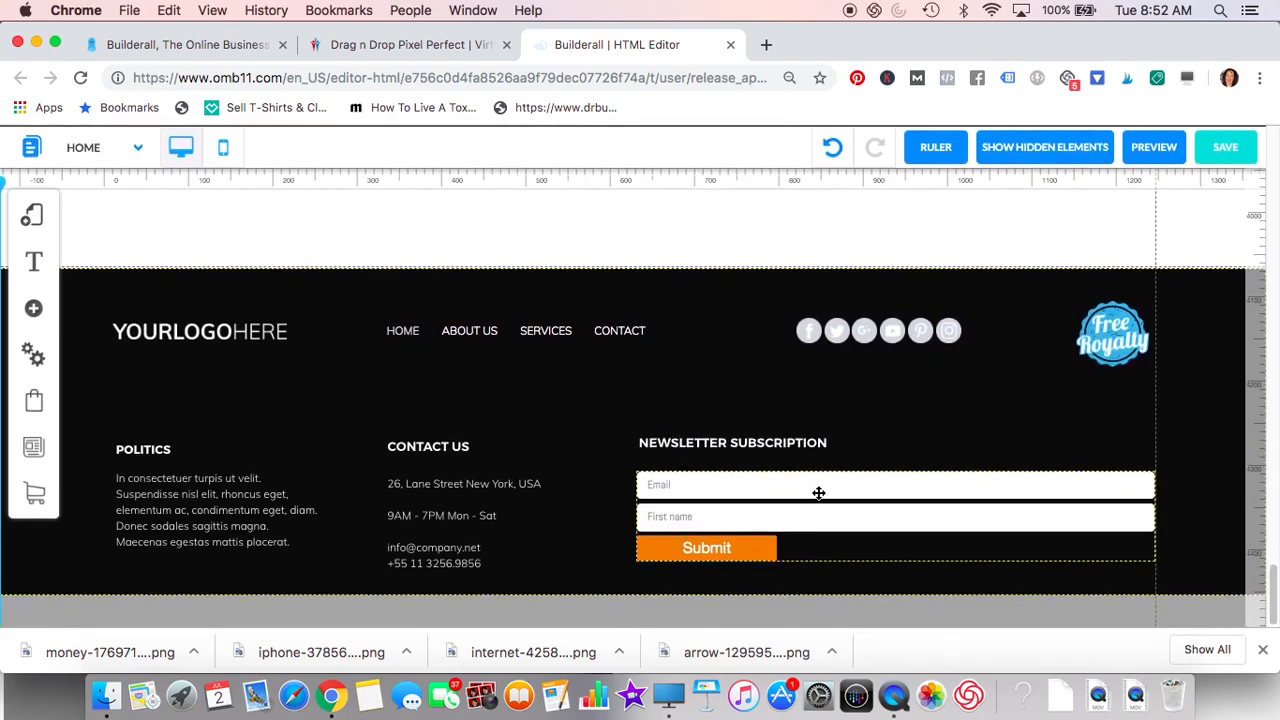
left_click(818, 493)
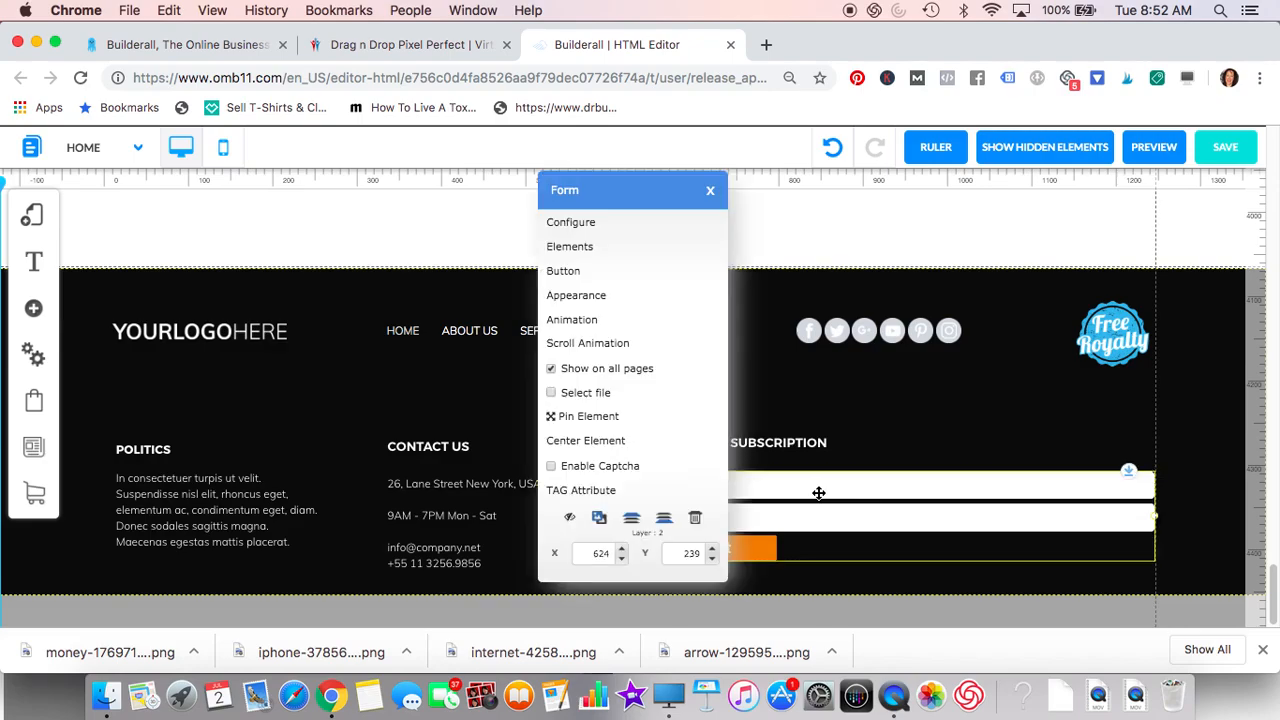
left_click(578, 224)
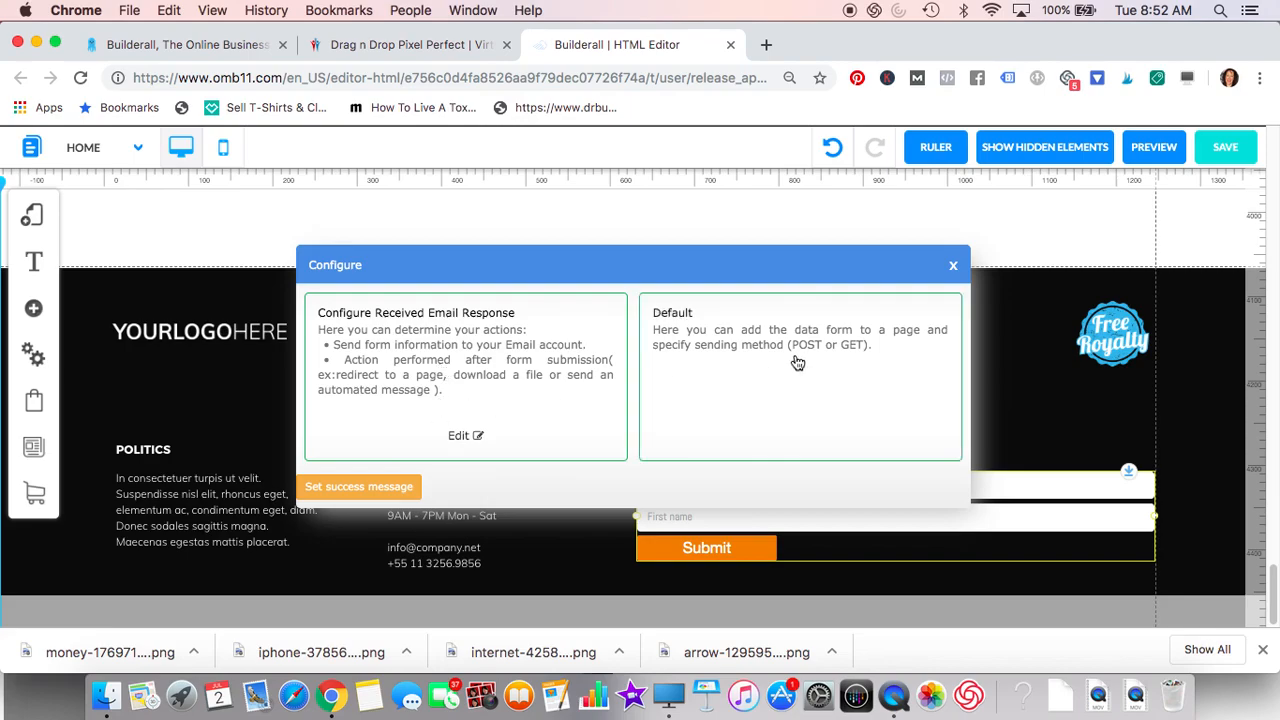
left_click(952, 271)
left_click(1005, 534)
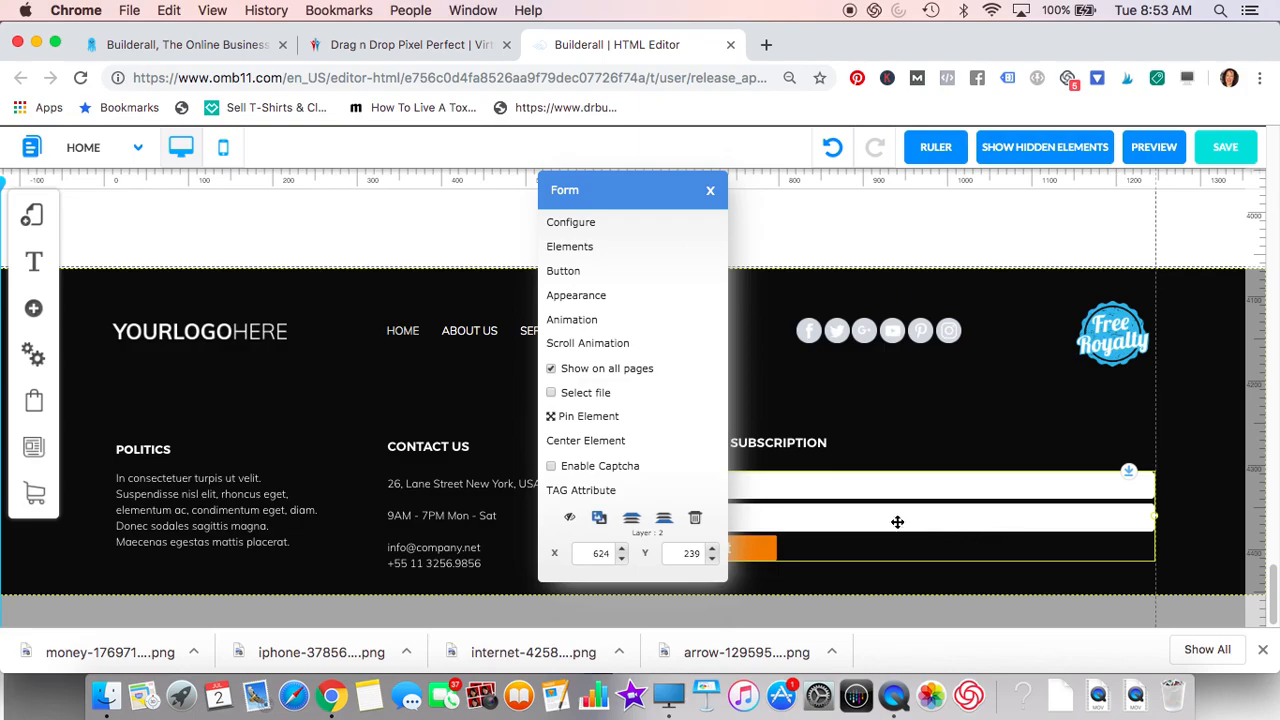
left_click(695, 517)
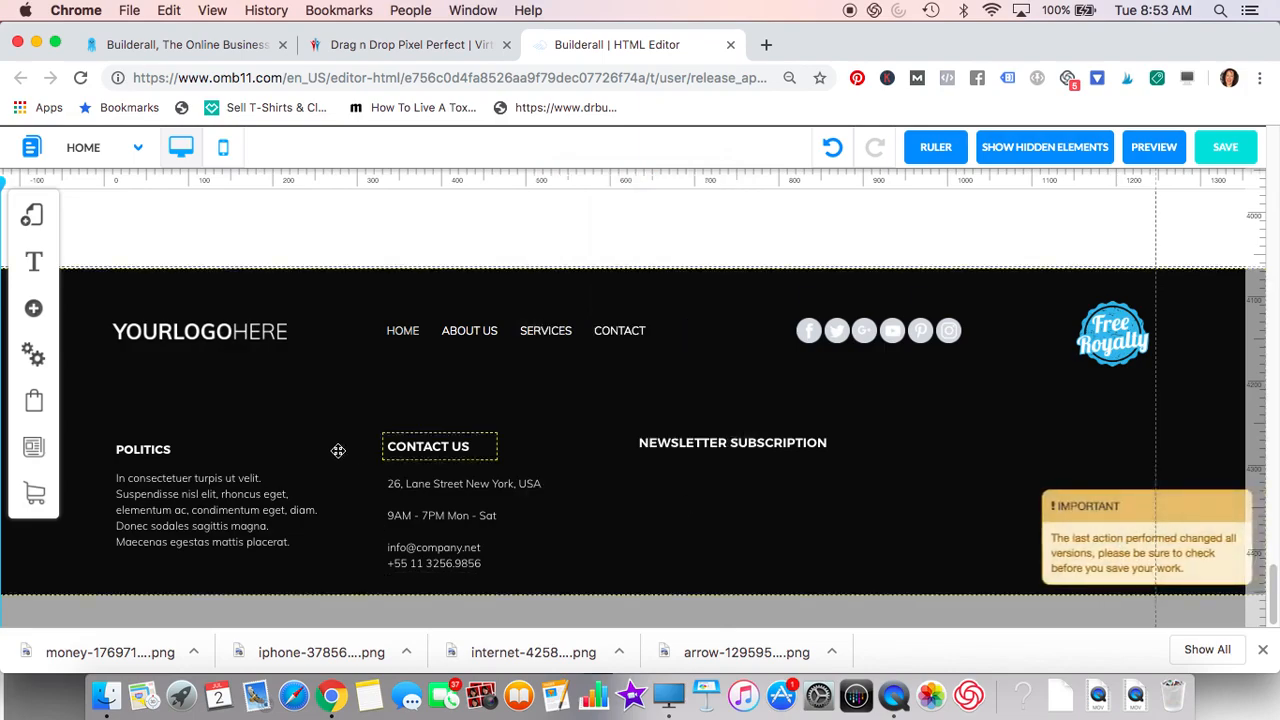
Step: Browse the opt-in form designs available among the Email Marketing Form elements
left_click(33, 308)
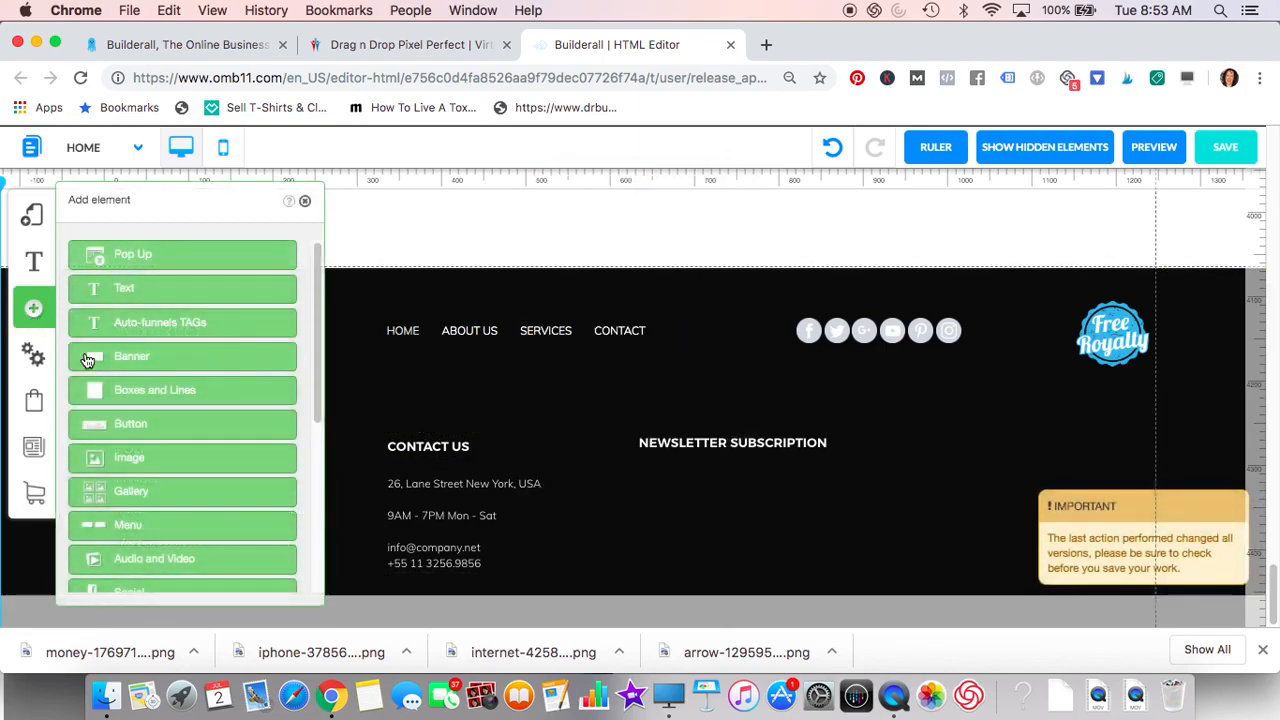
scroll(147, 432, "down", 5)
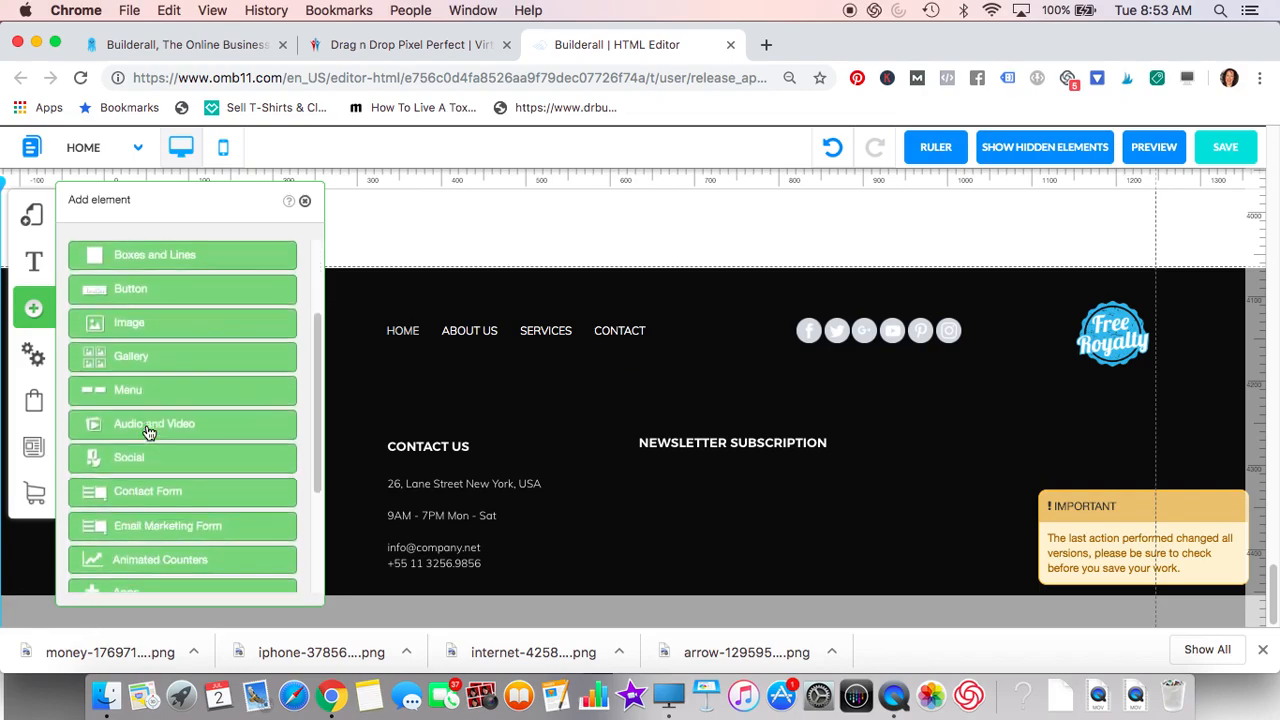
scroll(147, 432, "down", 1)
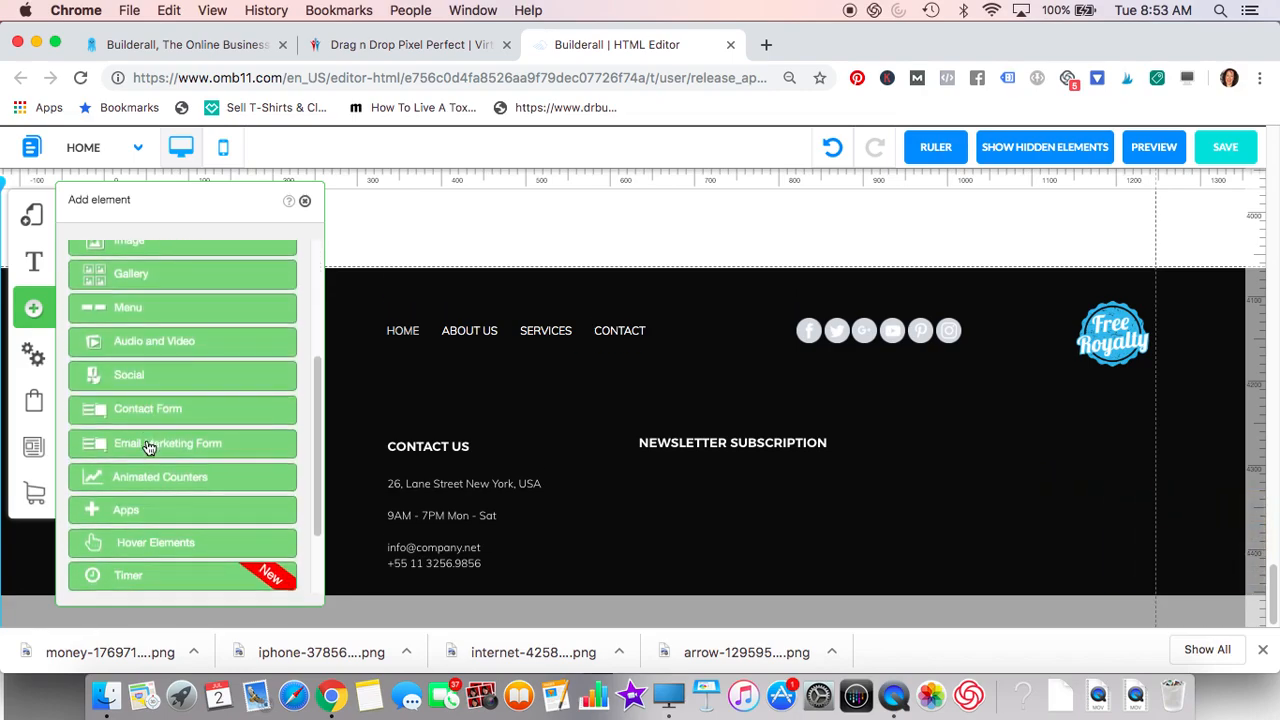
left_click(148, 445)
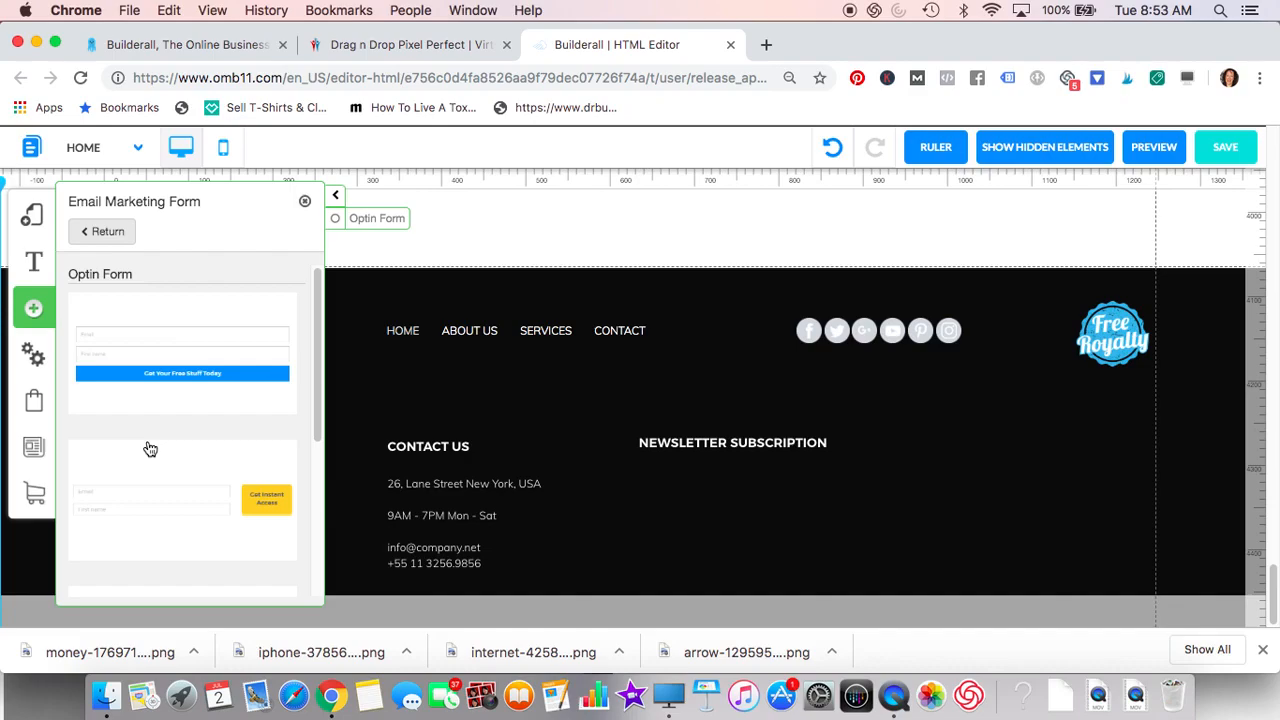
scroll(150, 449, "down", 8)
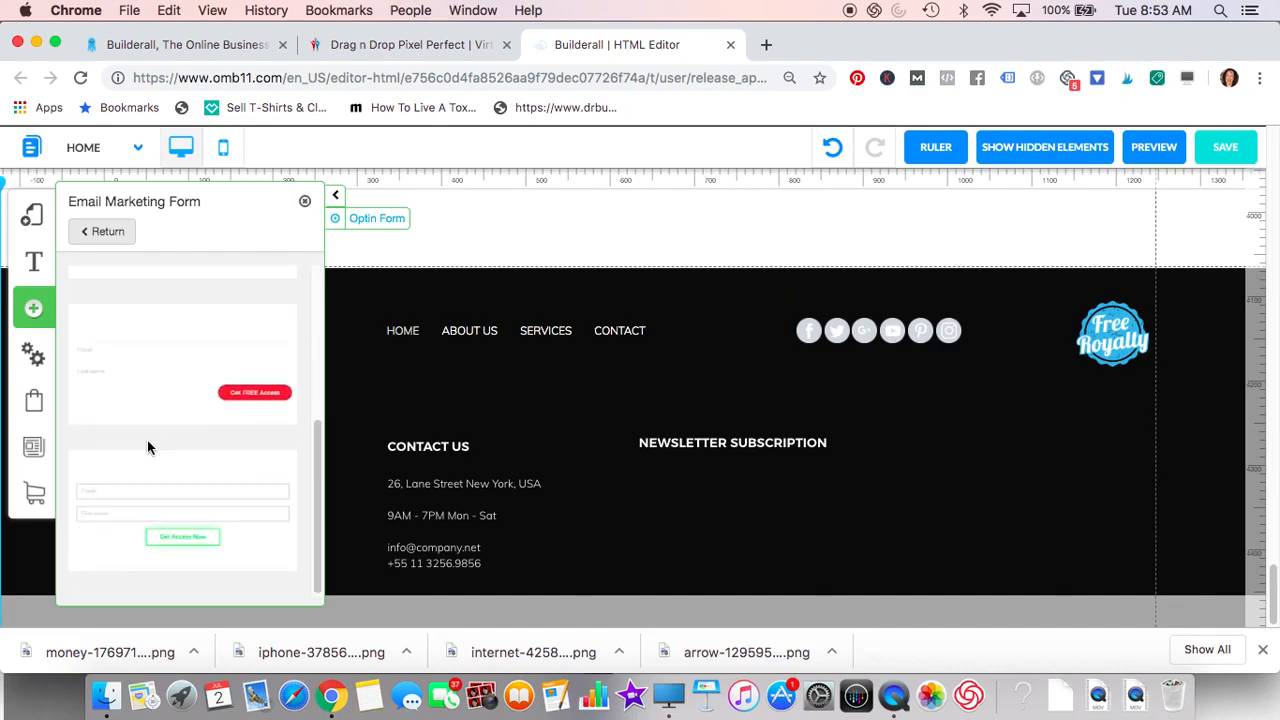
scroll(148, 448, "up", 8)
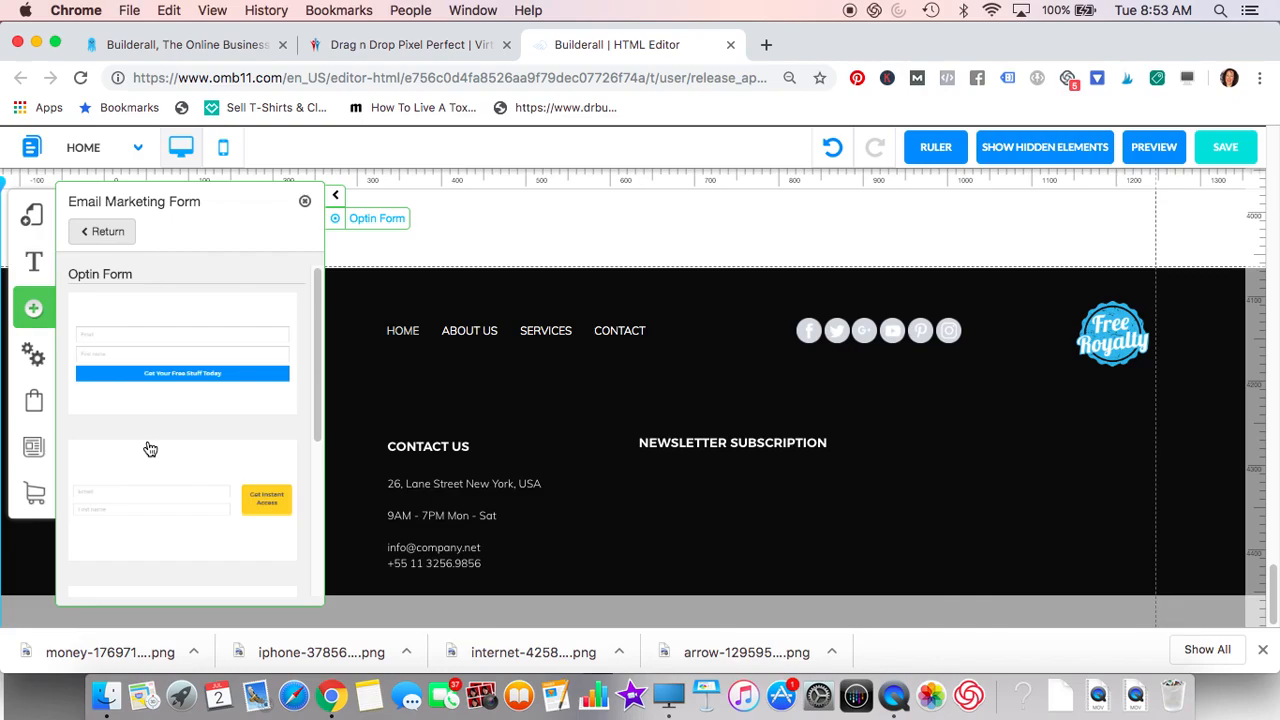
Step: Look through the full list of element types that can be added to the page
left_click(33, 313)
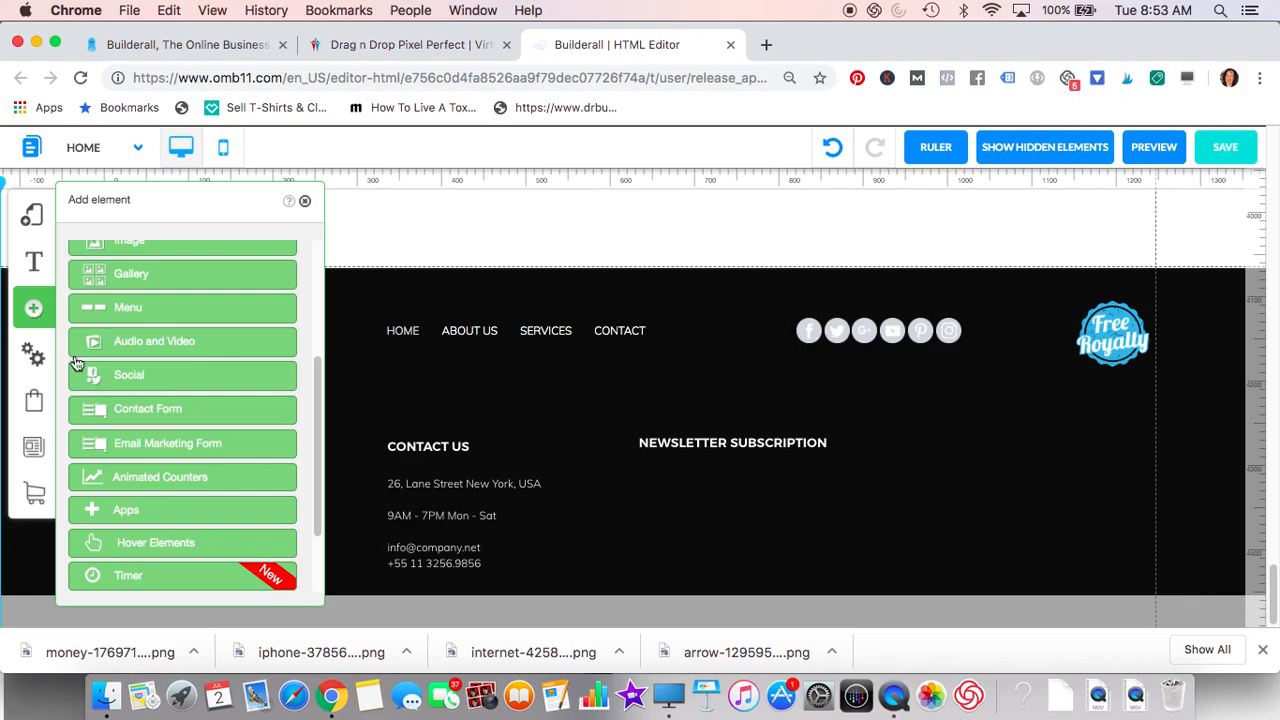
scroll(145, 422, "down", 3)
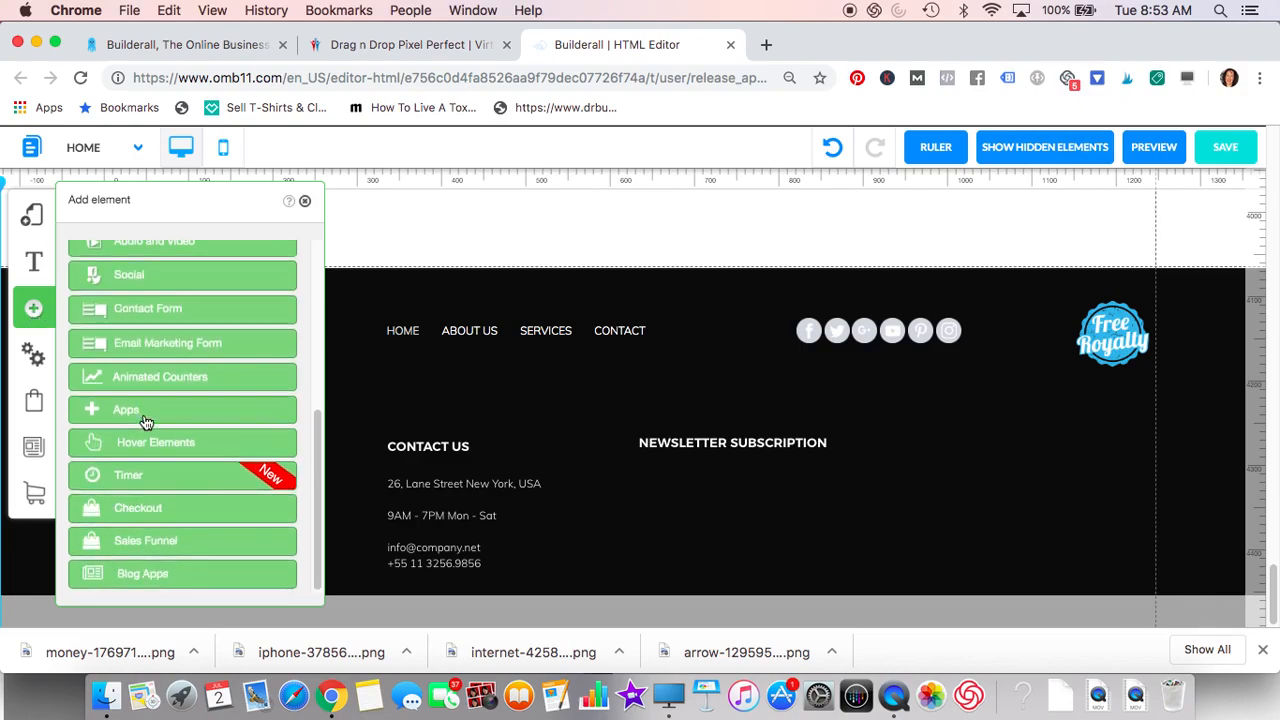
scroll(183, 528, "up", 2)
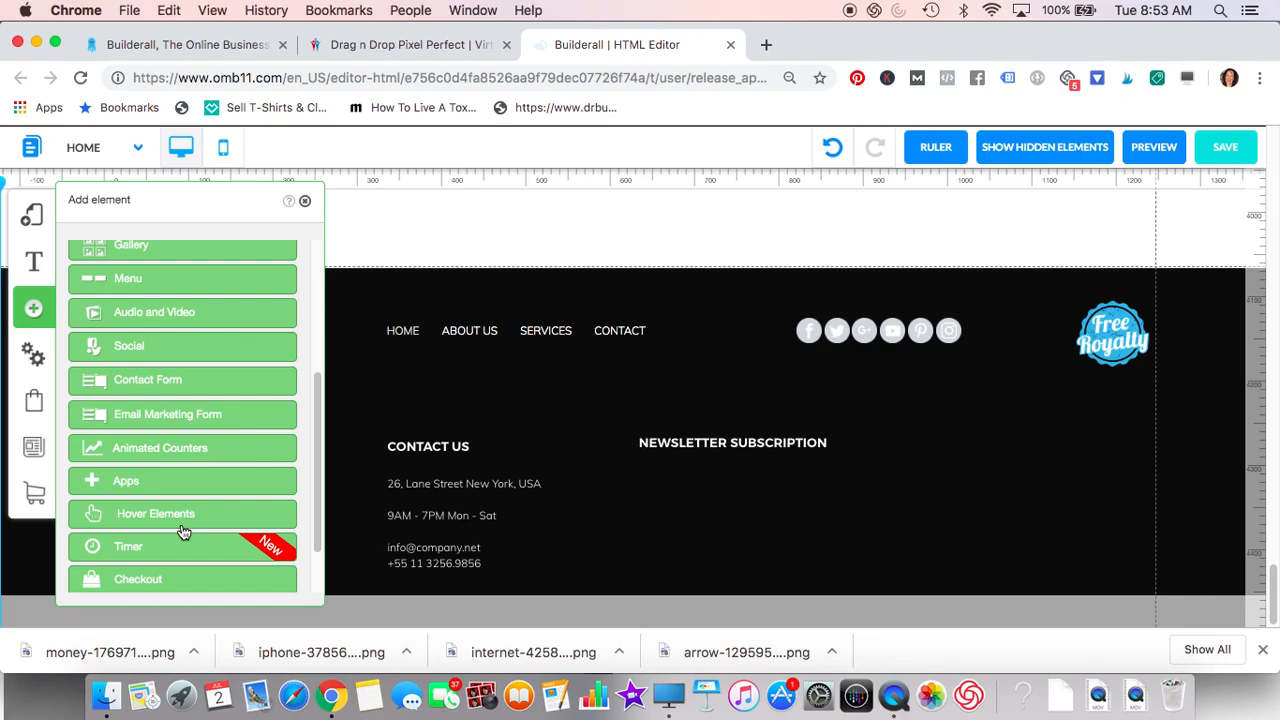
scroll(183, 532, "up", 7)
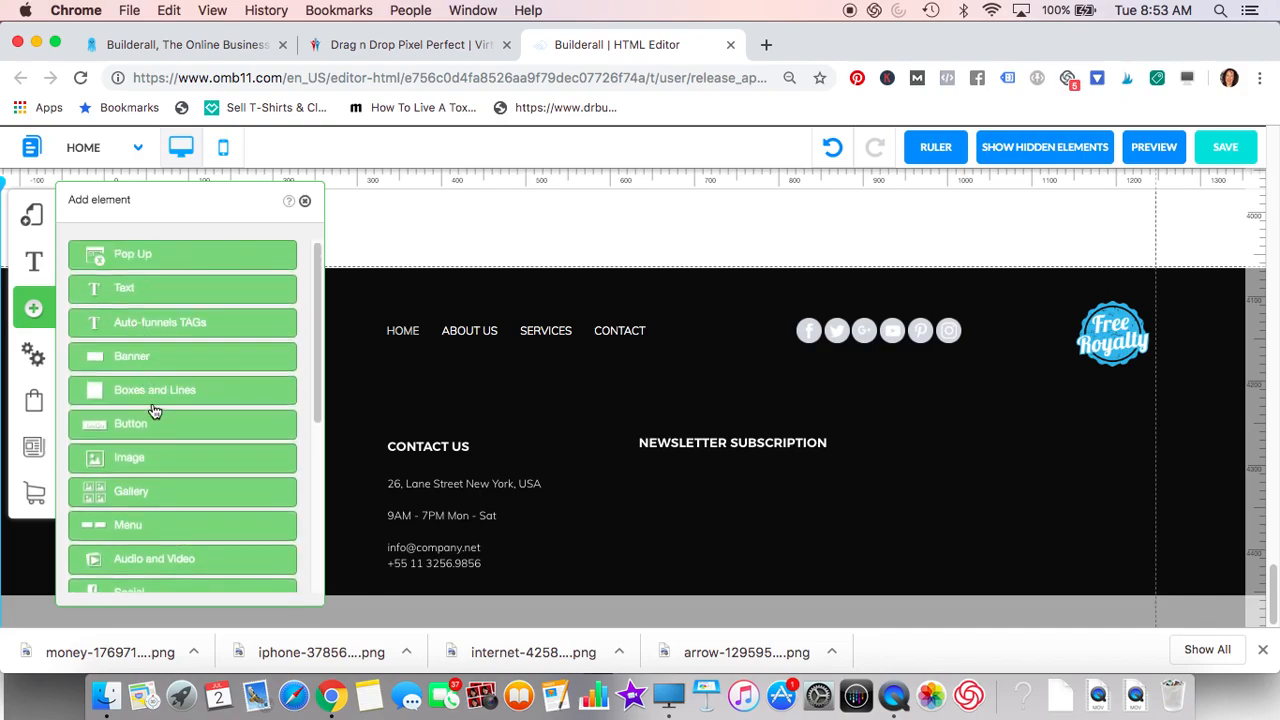
scroll(157, 429, "down", 4)
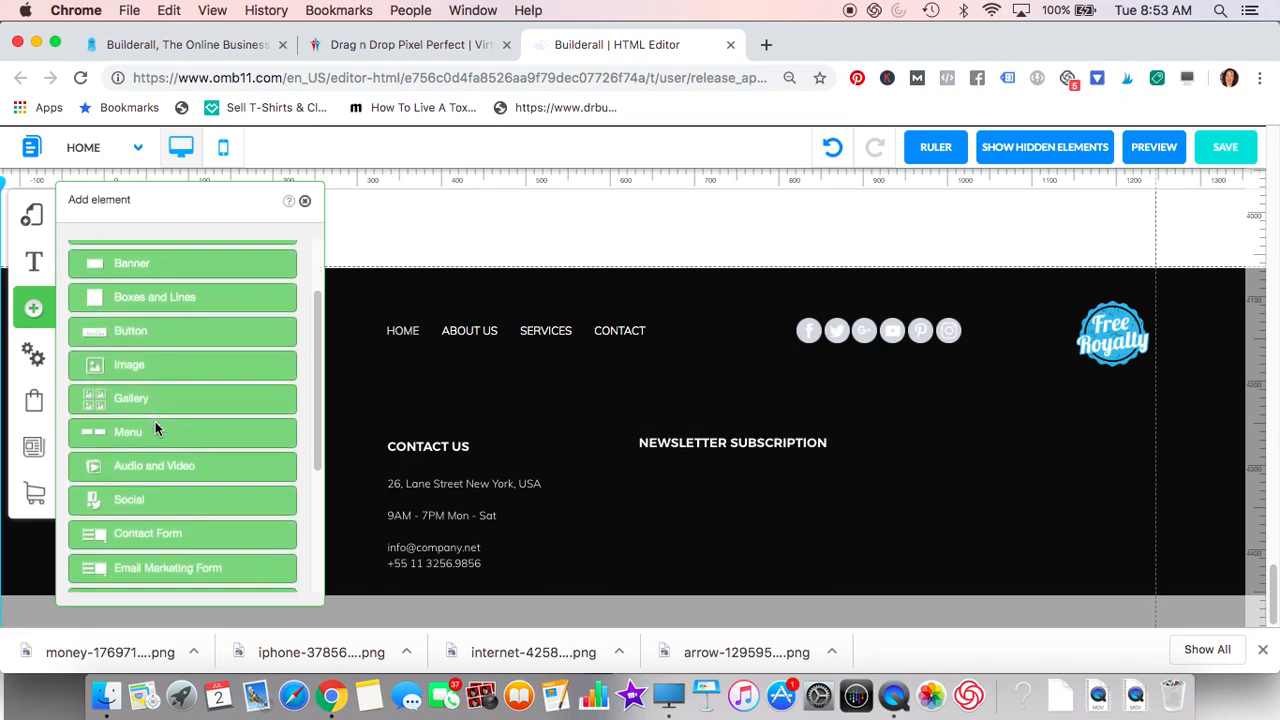
scroll(157, 429, "down", 2)
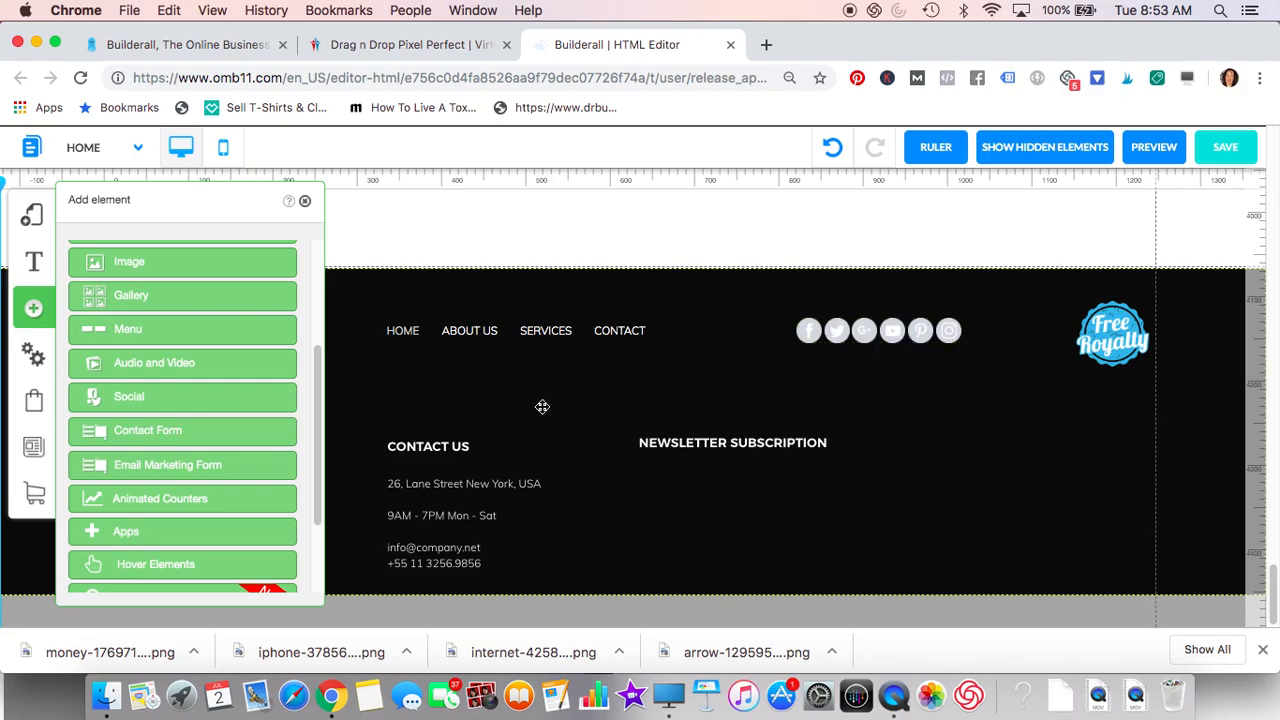
scroll(213, 475, "down", 3)
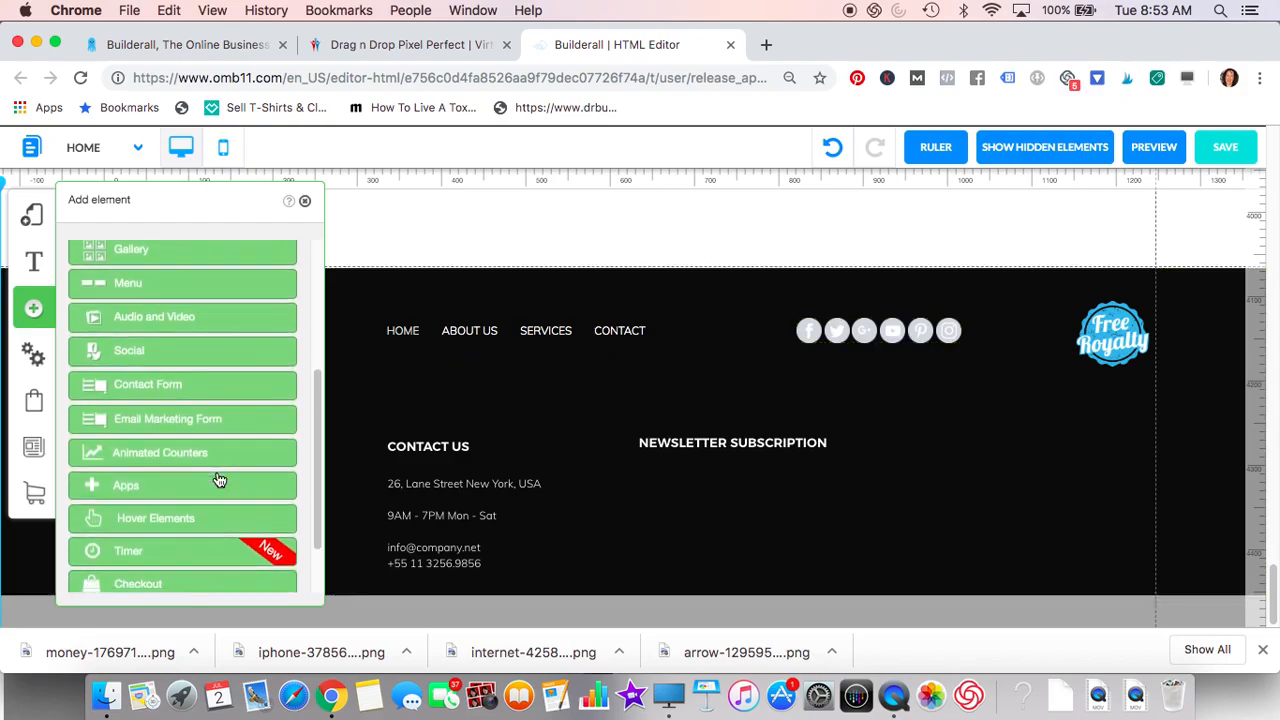
scroll(219, 480, "down", 2)
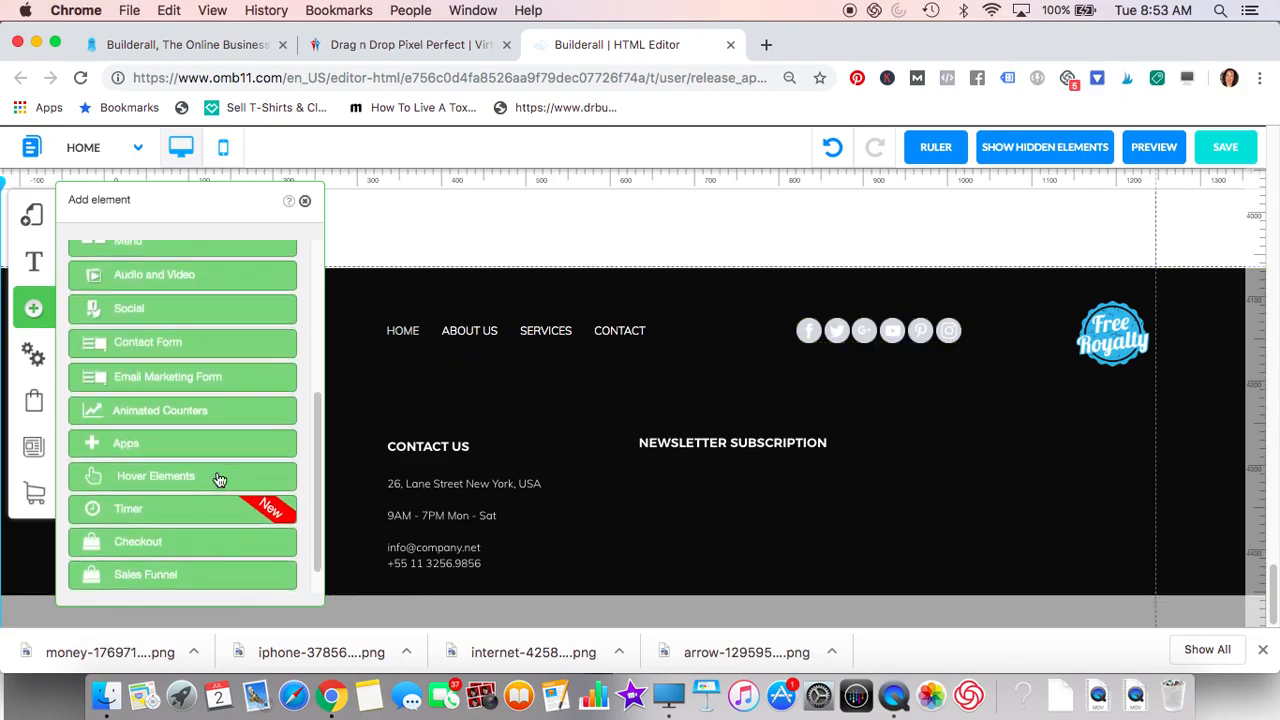
scroll(219, 480, "down", 1)
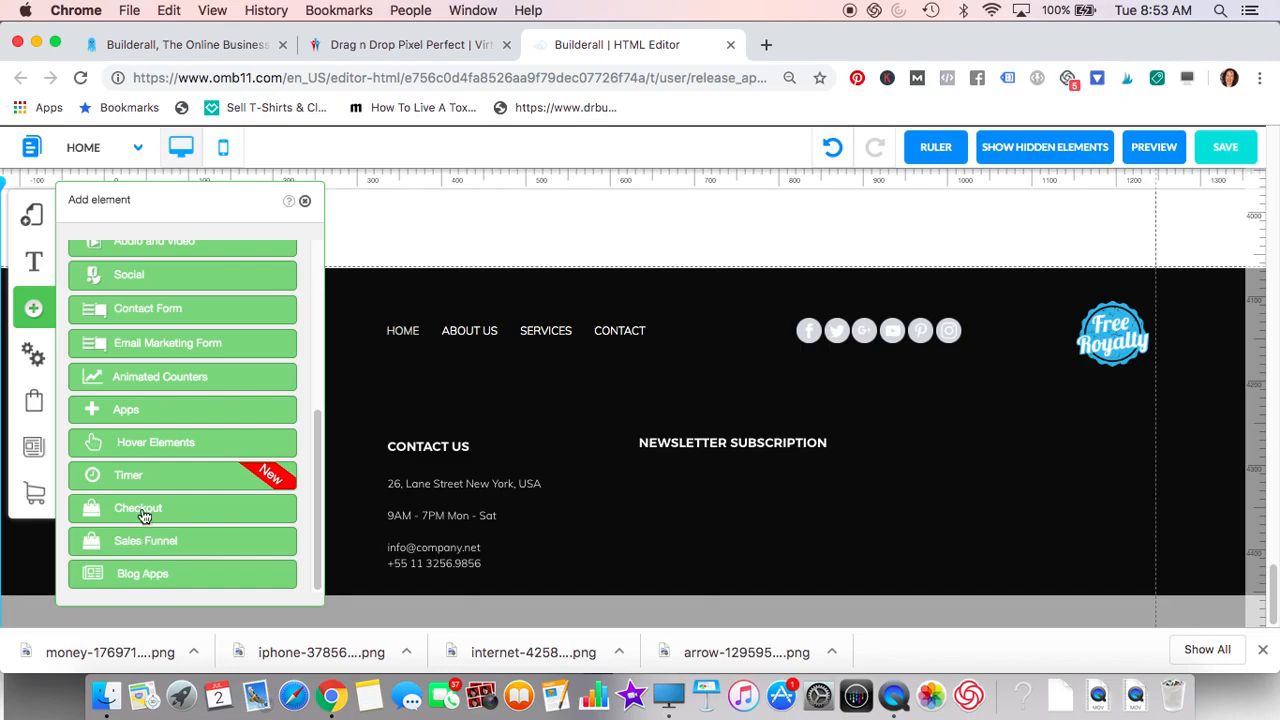
Step: Examine the available Apps elements, from the PayPal button and Webinar through Shopify and OpenTable
left_click(137, 411)
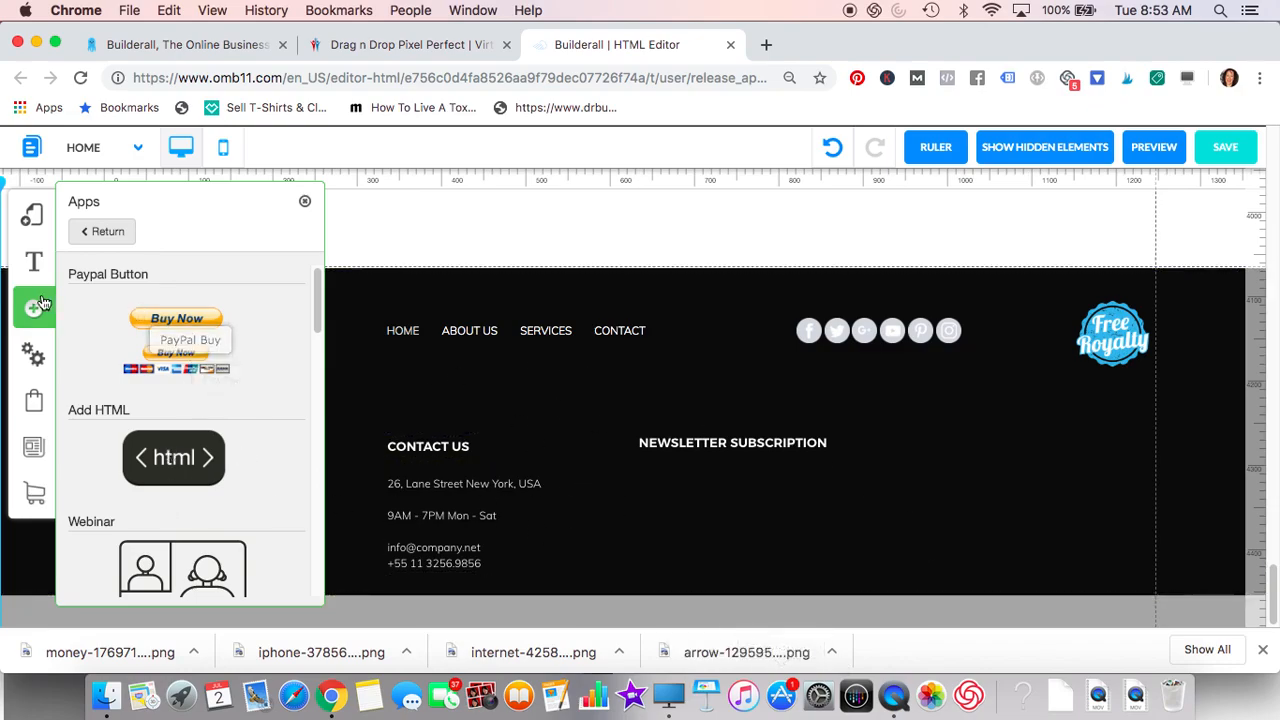
scroll(135, 330, "down", 4)
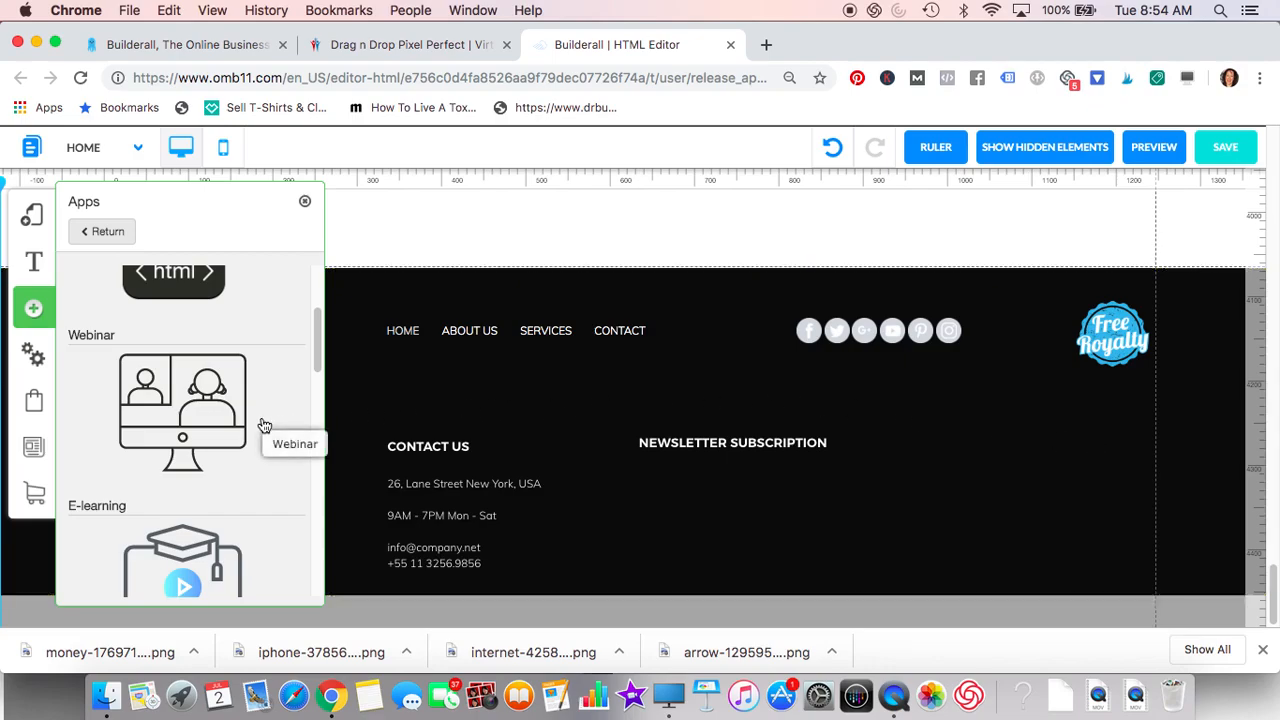
scroll(186, 414, "down", 3)
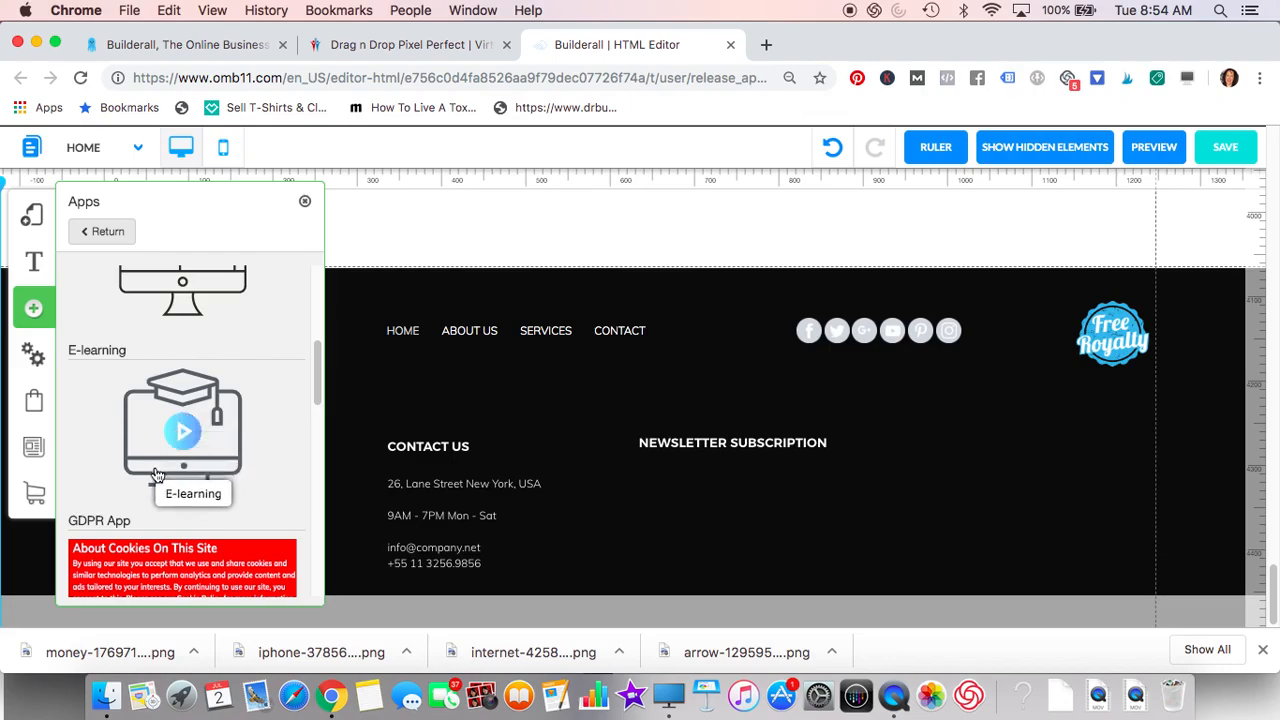
scroll(155, 474, "down", 2)
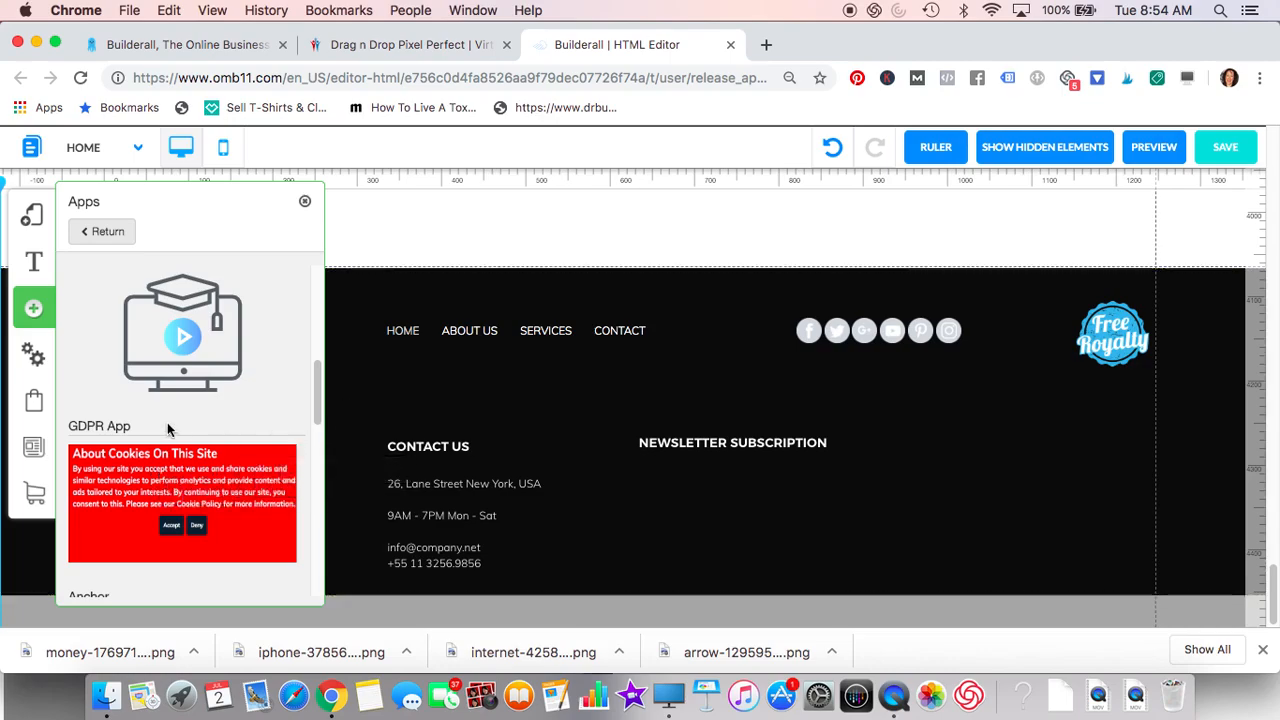
scroll(167, 422, "down", 2)
scroll(168, 430, "down", 2)
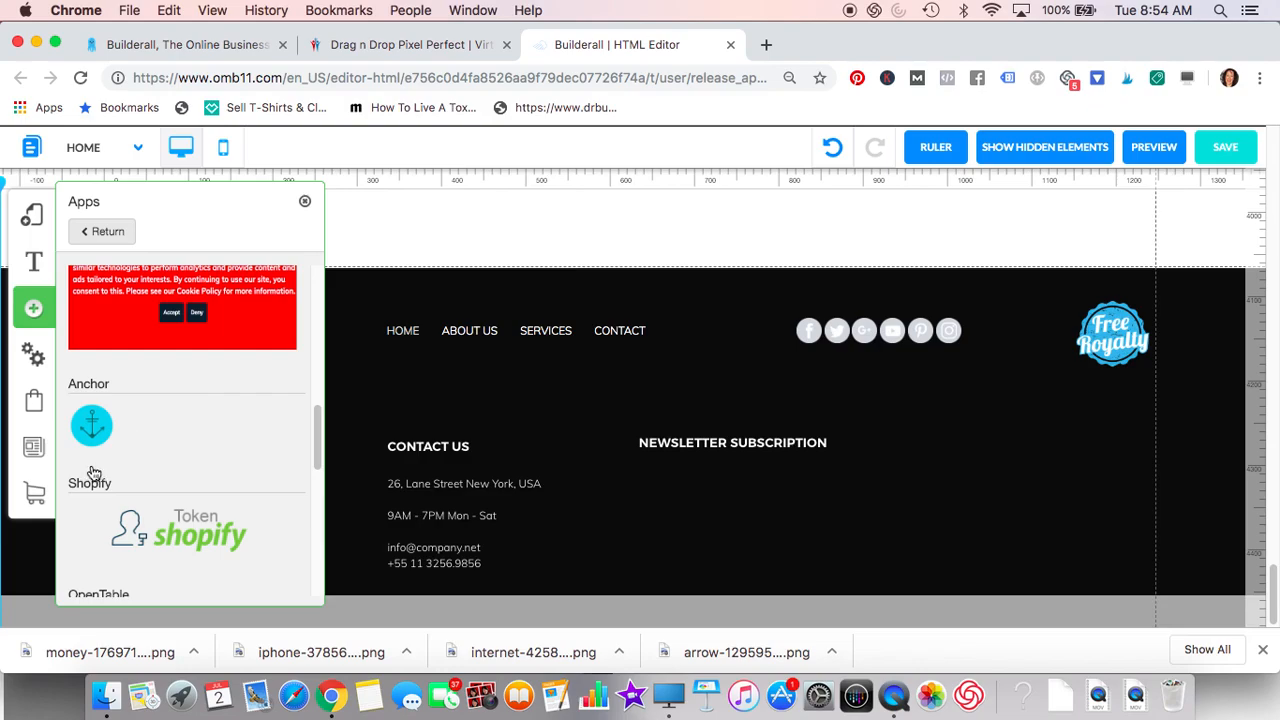
scroll(91, 468, "down", 3)
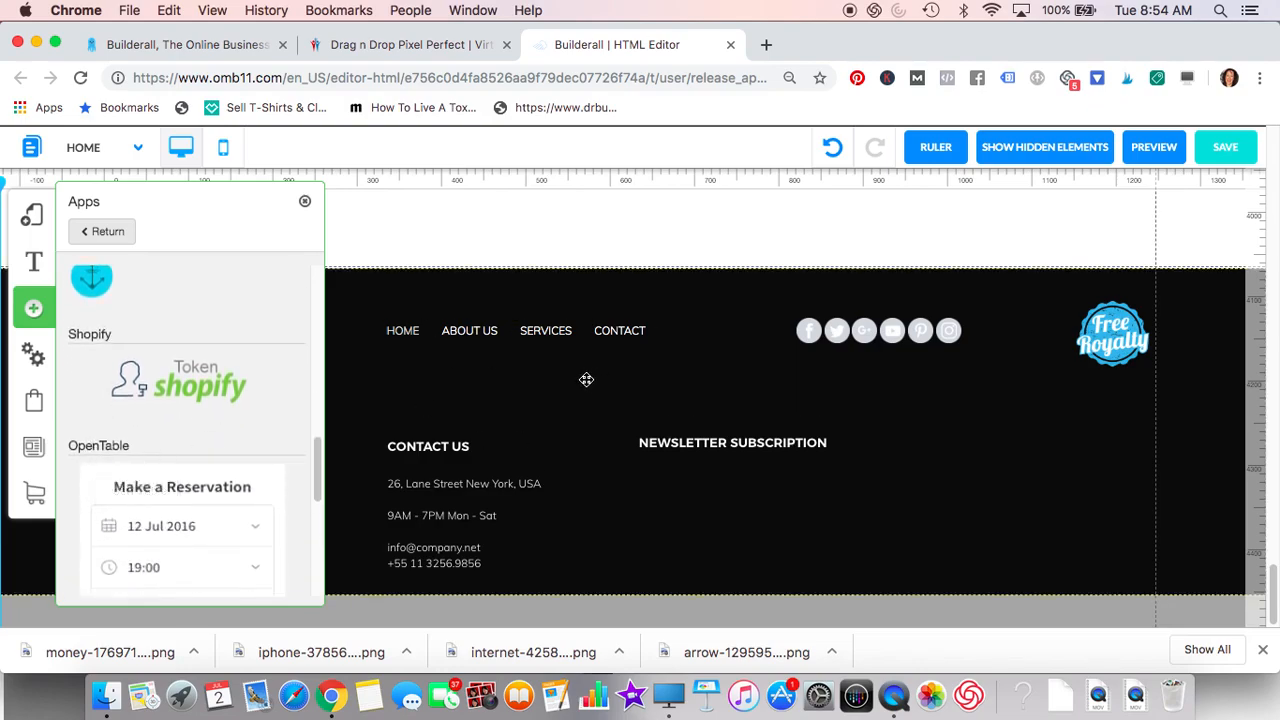
scroll(128, 531, "down", 4)
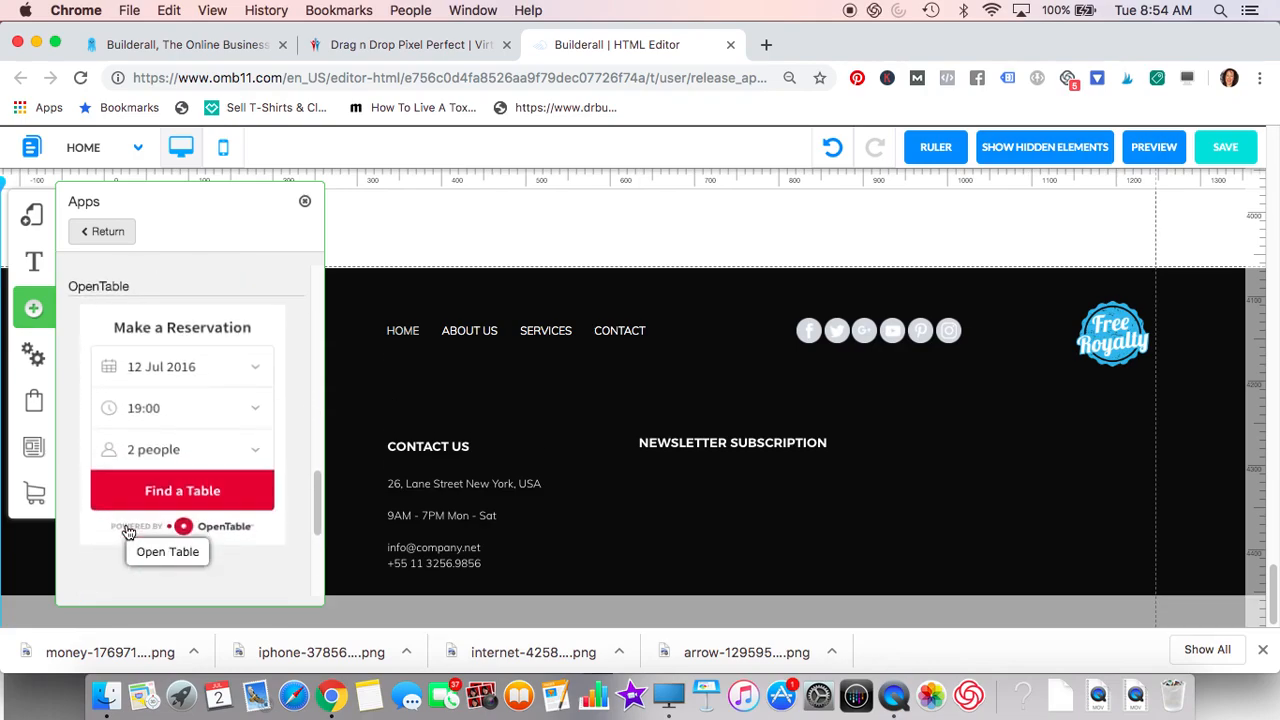
scroll(128, 531, "up", 10)
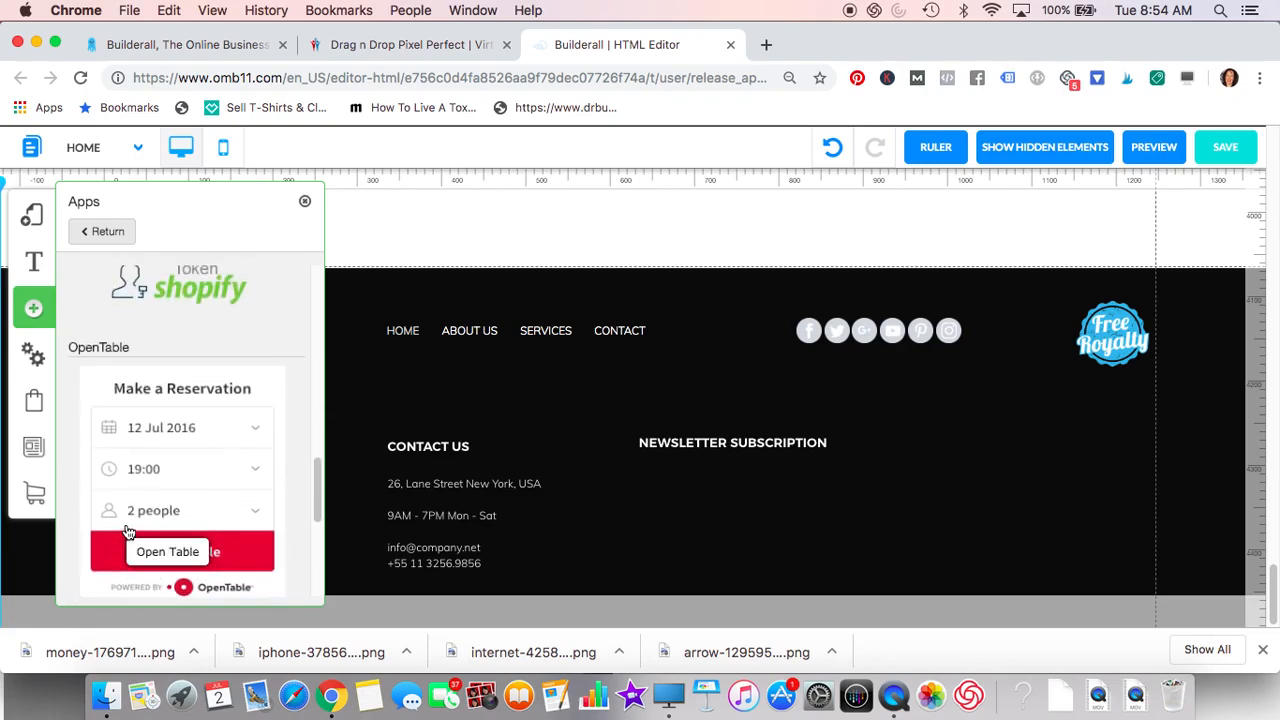
Step: Add the "Get Your Free Stuff Today" email marketing opt-in form and move it into the black footer
left_click(37, 313)
left_click(35, 310)
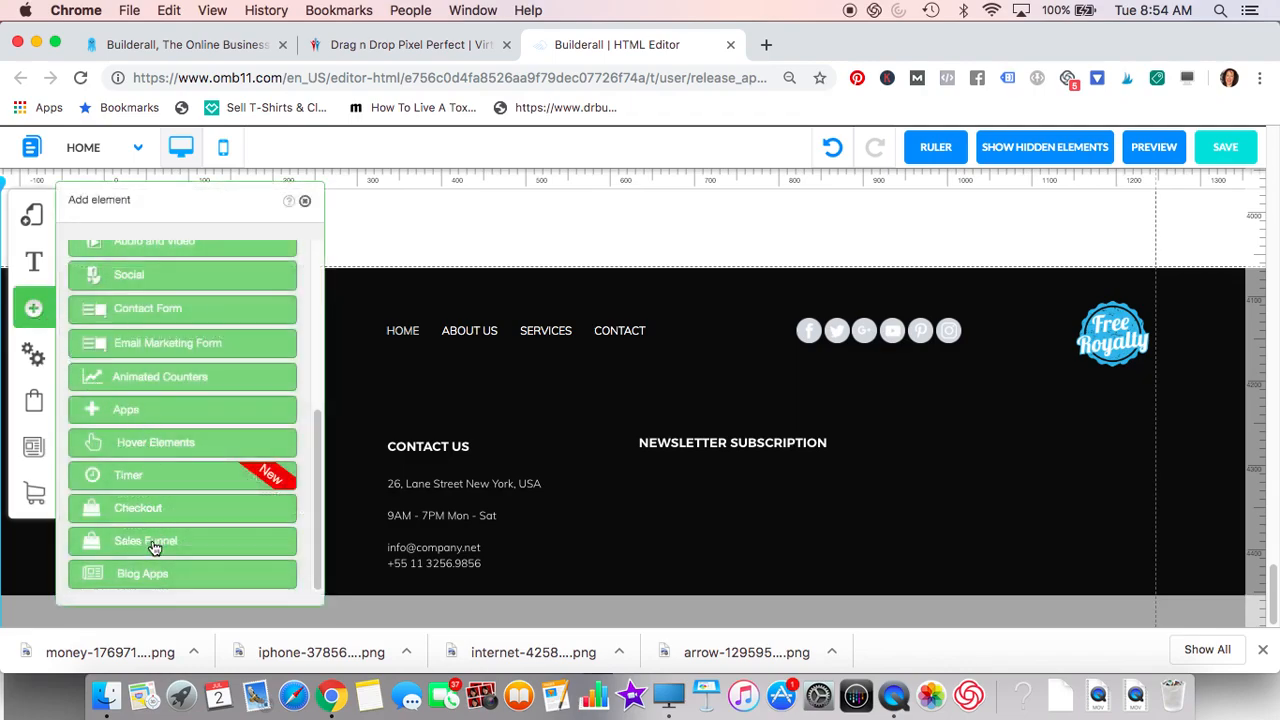
left_click(140, 344)
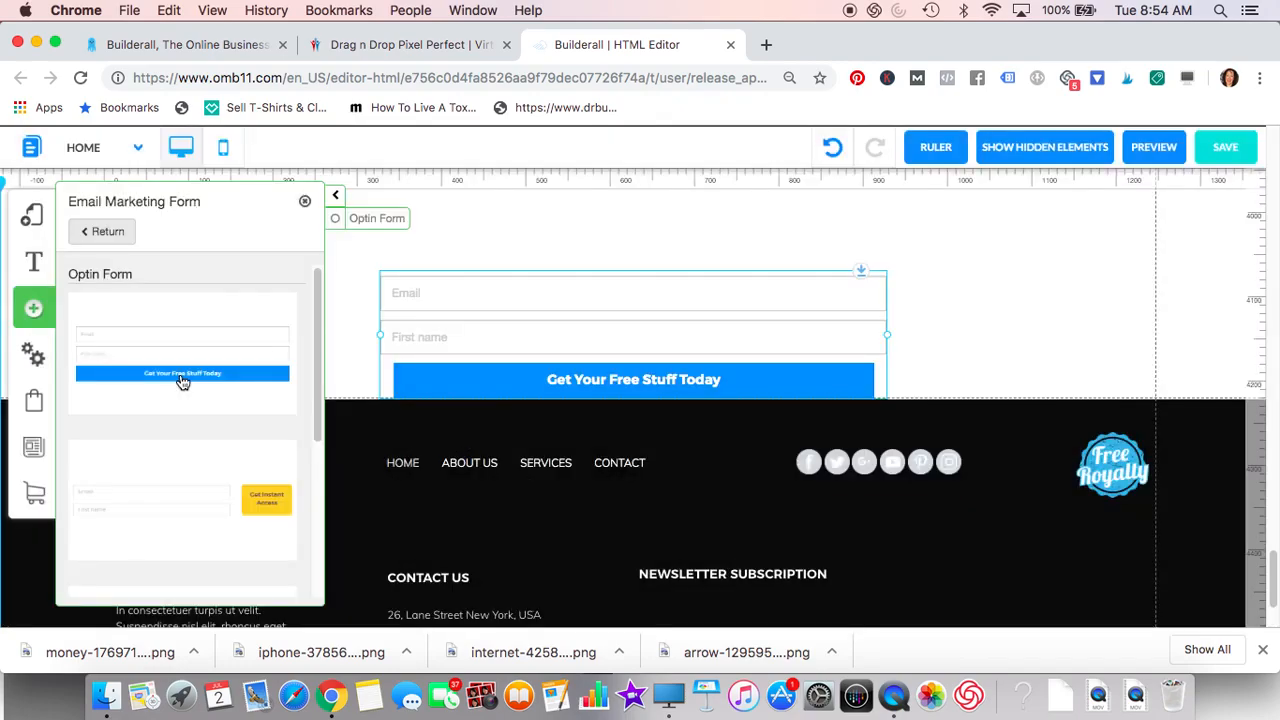
left_click_drag(500, 331, 857, 506)
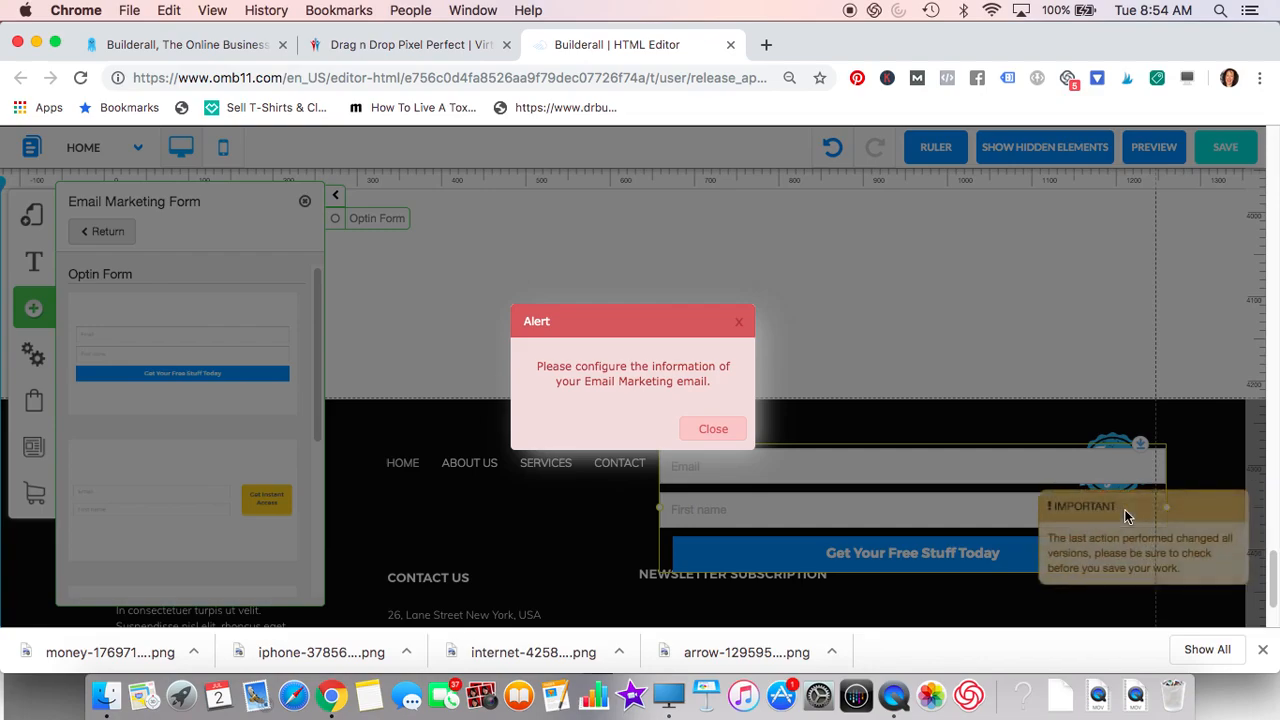
left_click(710, 430)
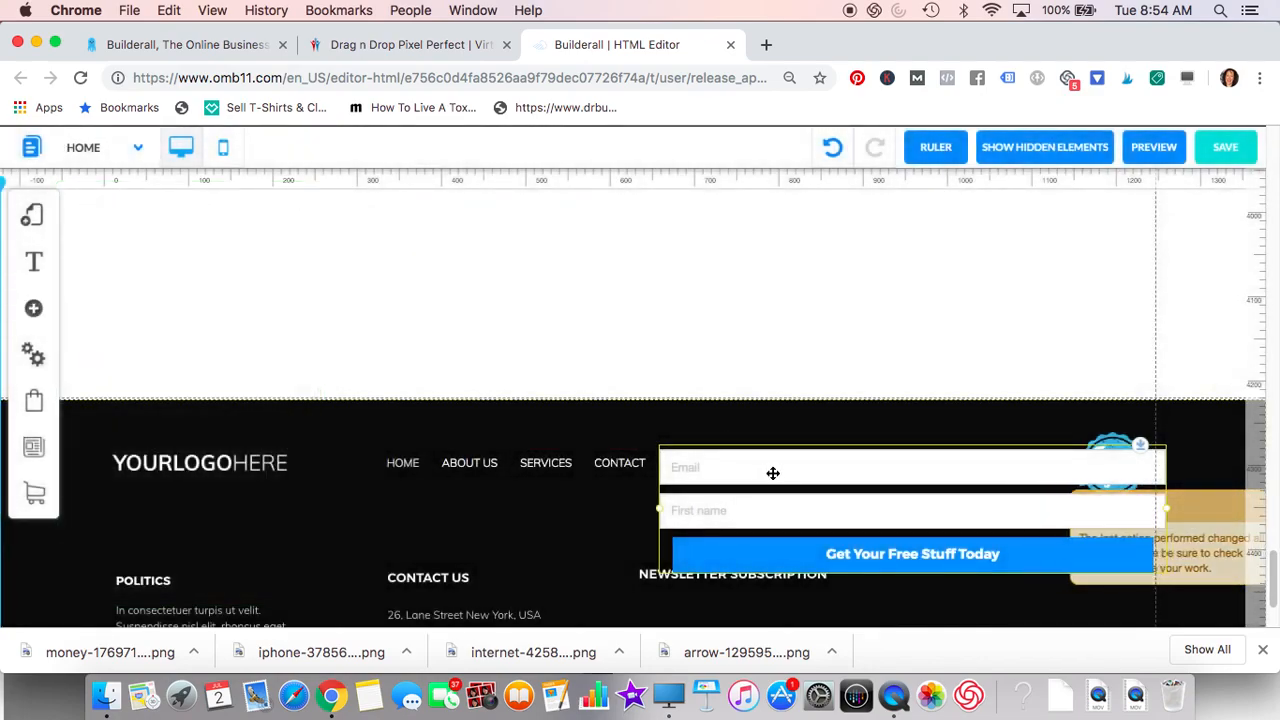
Step: Narrow the "Get Your Free Stuff Today" opt-in form and position it in the footer below the social media icons
left_click_drag(772, 474, 726, 480)
left_click(1114, 512)
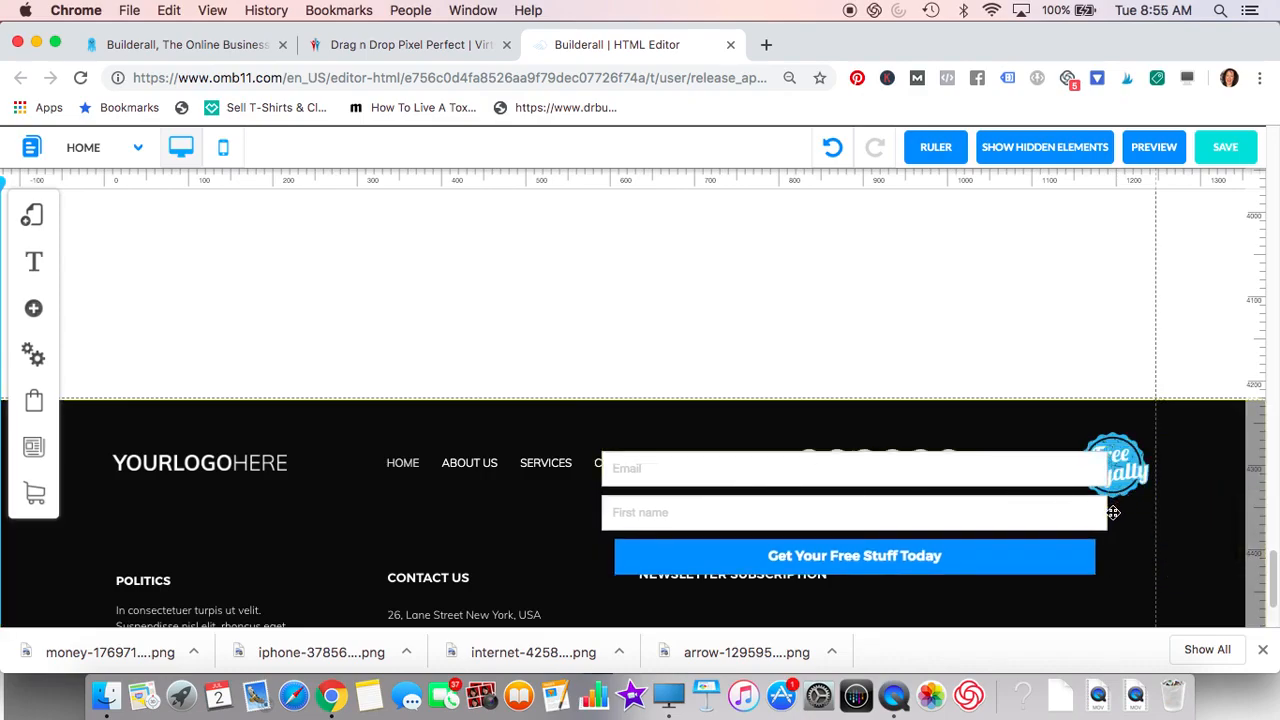
left_click(1111, 514)
left_click_drag(1109, 514, 1001, 569)
Step: Stack the social icons and the "NEWSLETTER SUBSCRIPTION" heading above the opt-in form, and delete the round blue badge image from the footer
left_click_drag(724, 592, 729, 522)
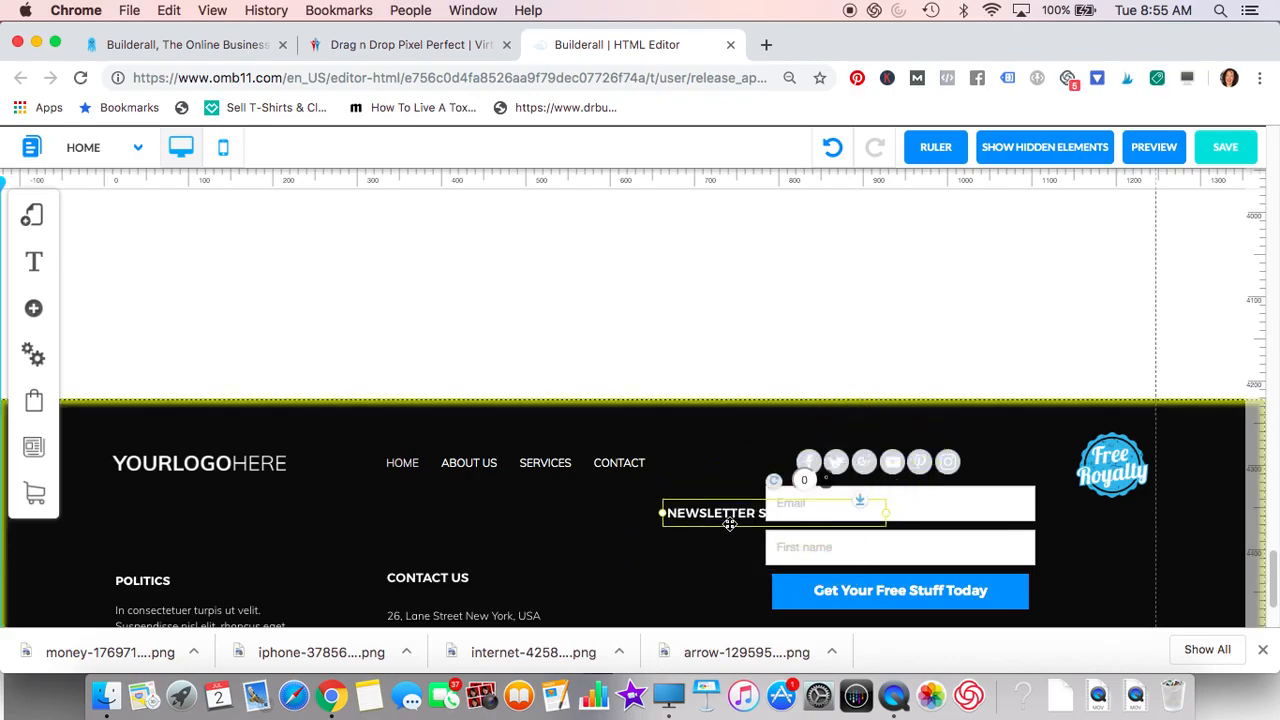
left_click_drag(909, 462, 909, 425)
left_click_drag(736, 522, 853, 475)
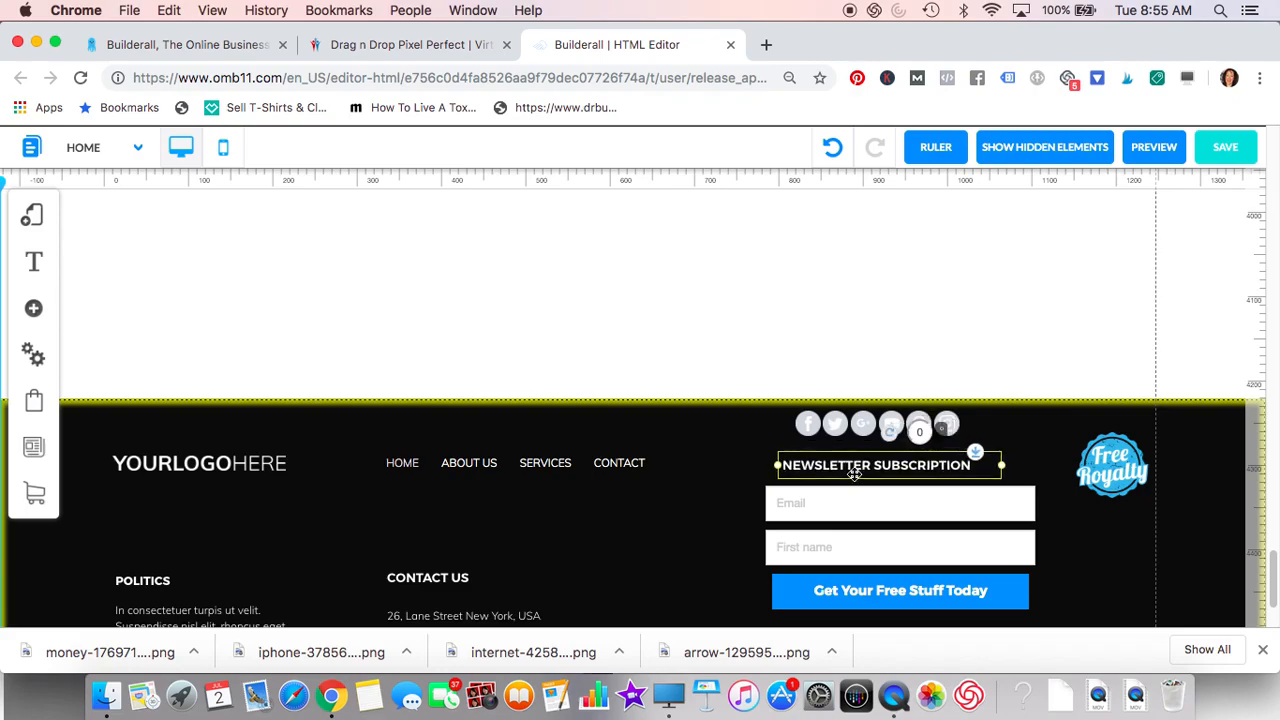
left_click(1126, 470)
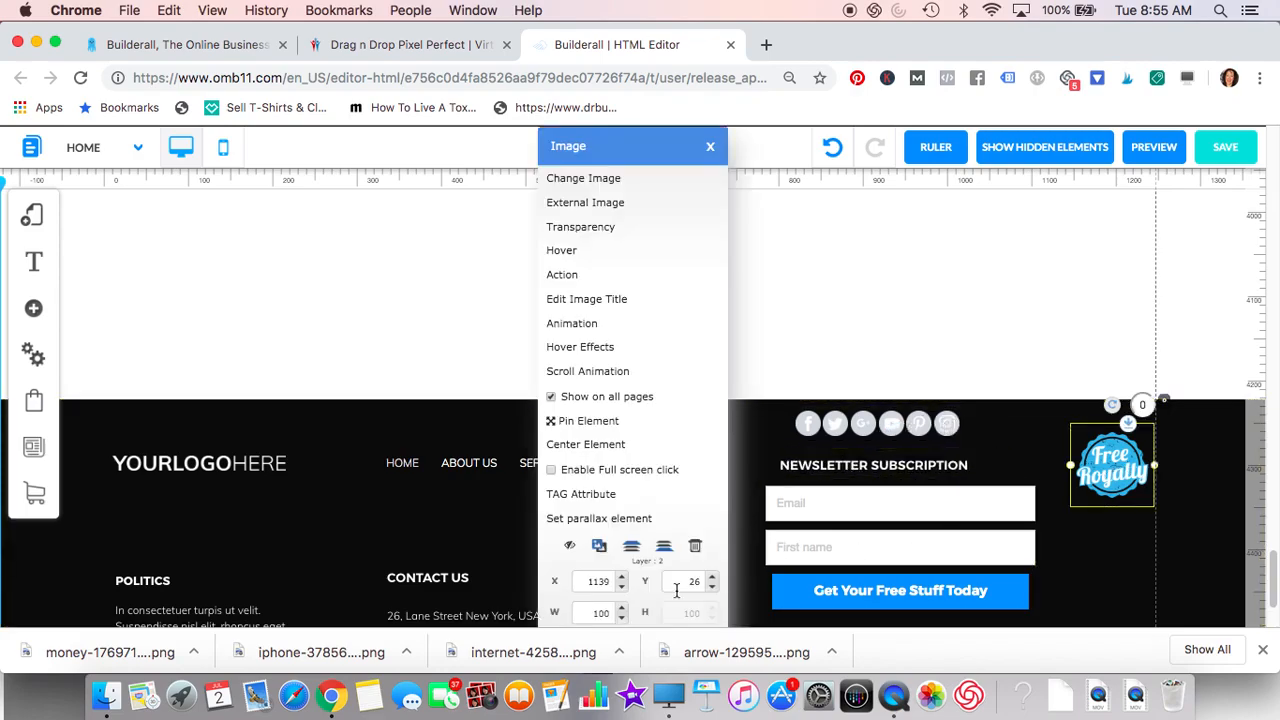
left_click(695, 546)
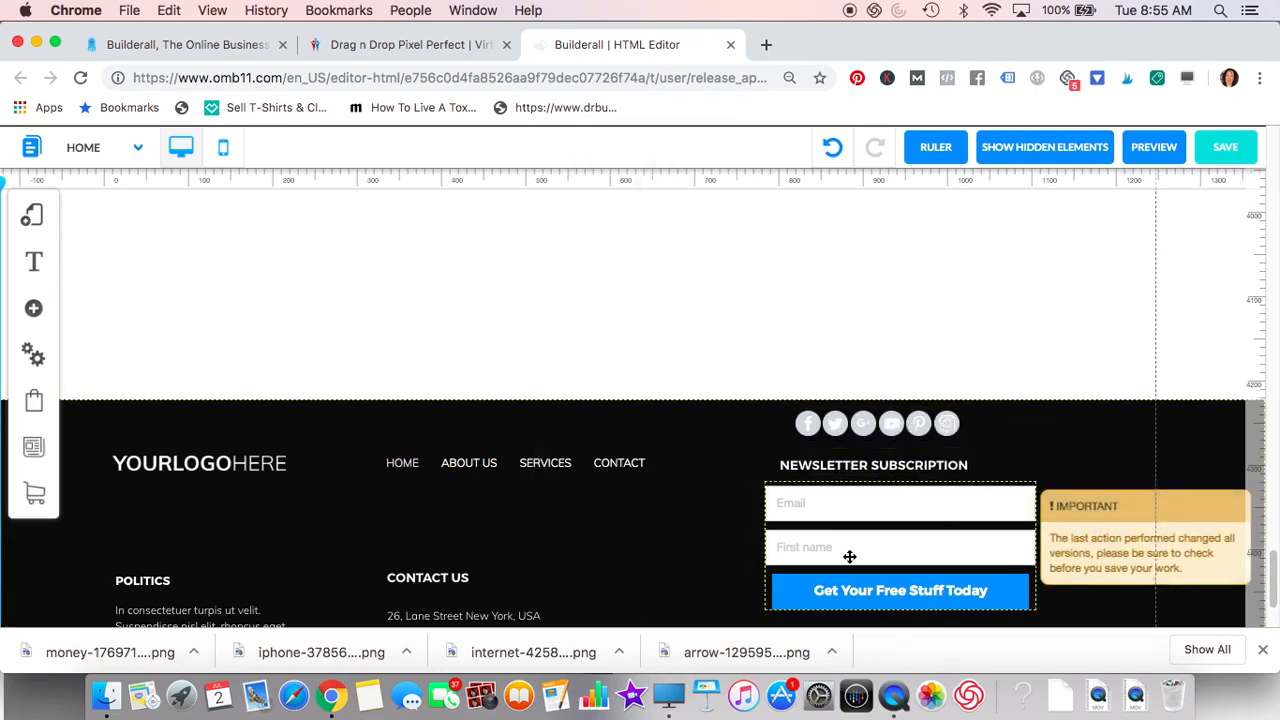
Step: Examine the opt-in form's email marketing configuration, choosing MailingBoss to view its mailing lists, and close it without picking a list
left_click(849, 556)
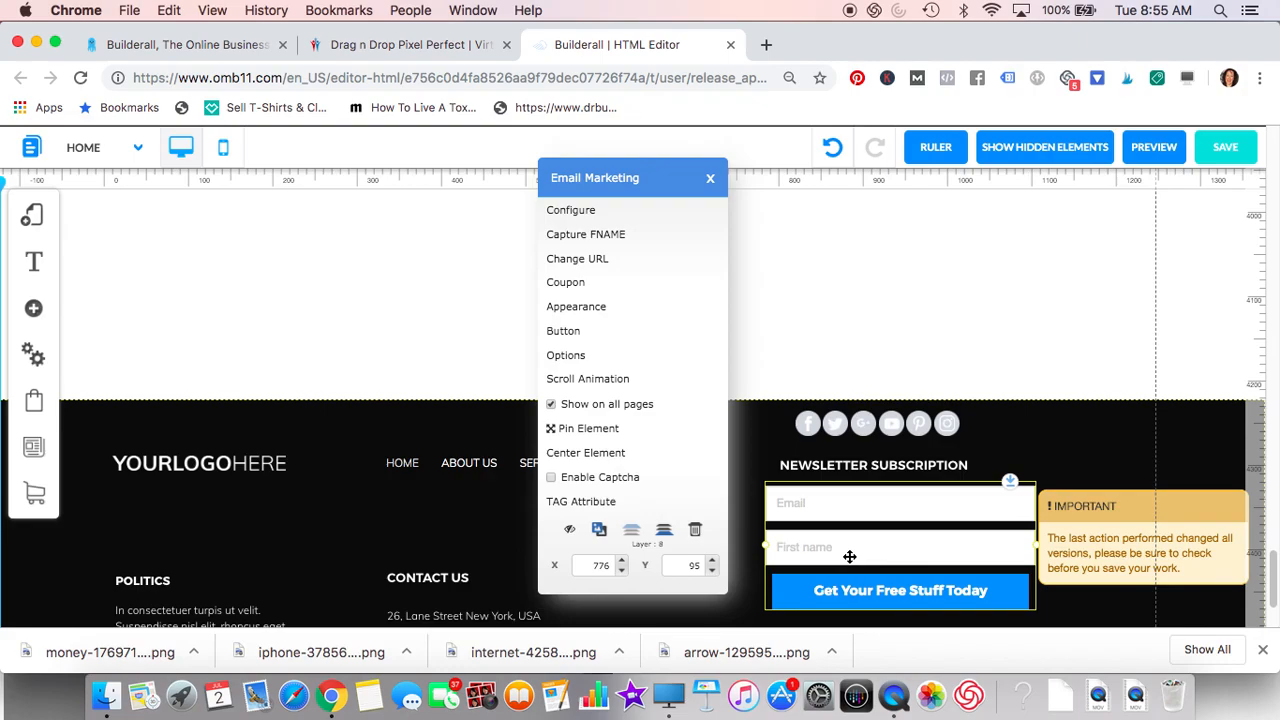
left_click(565, 212)
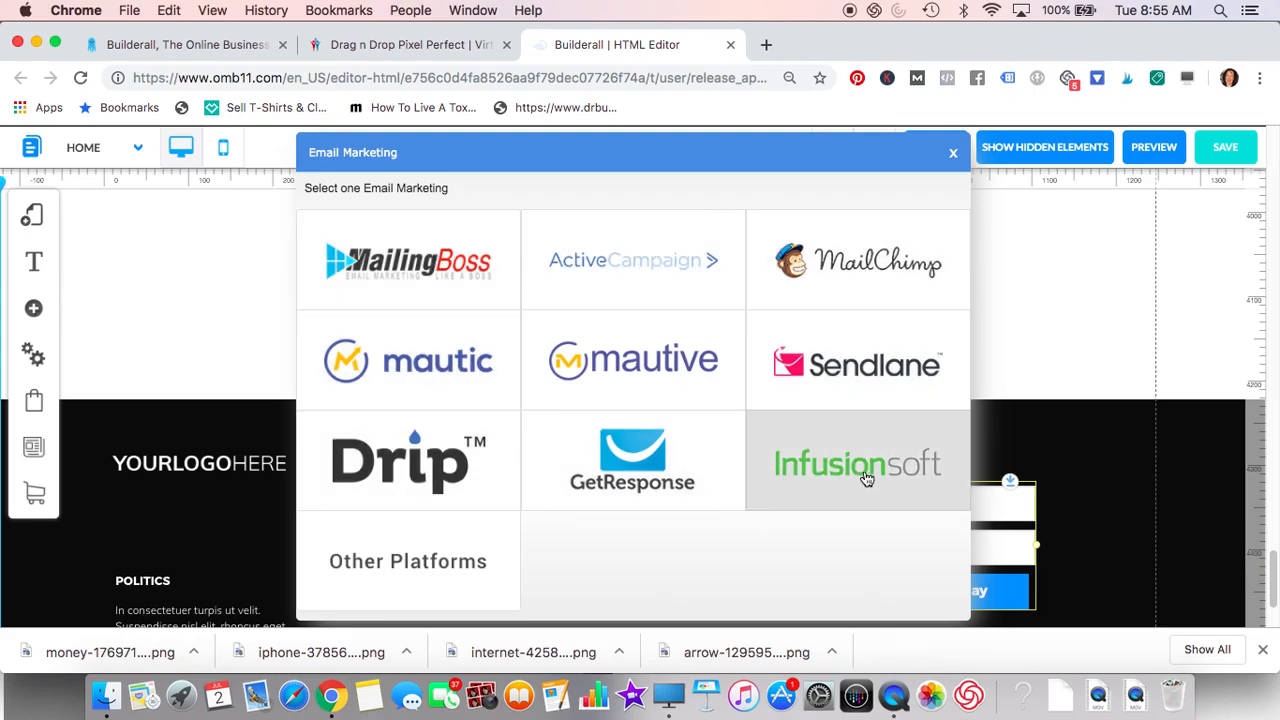
left_click(397, 268)
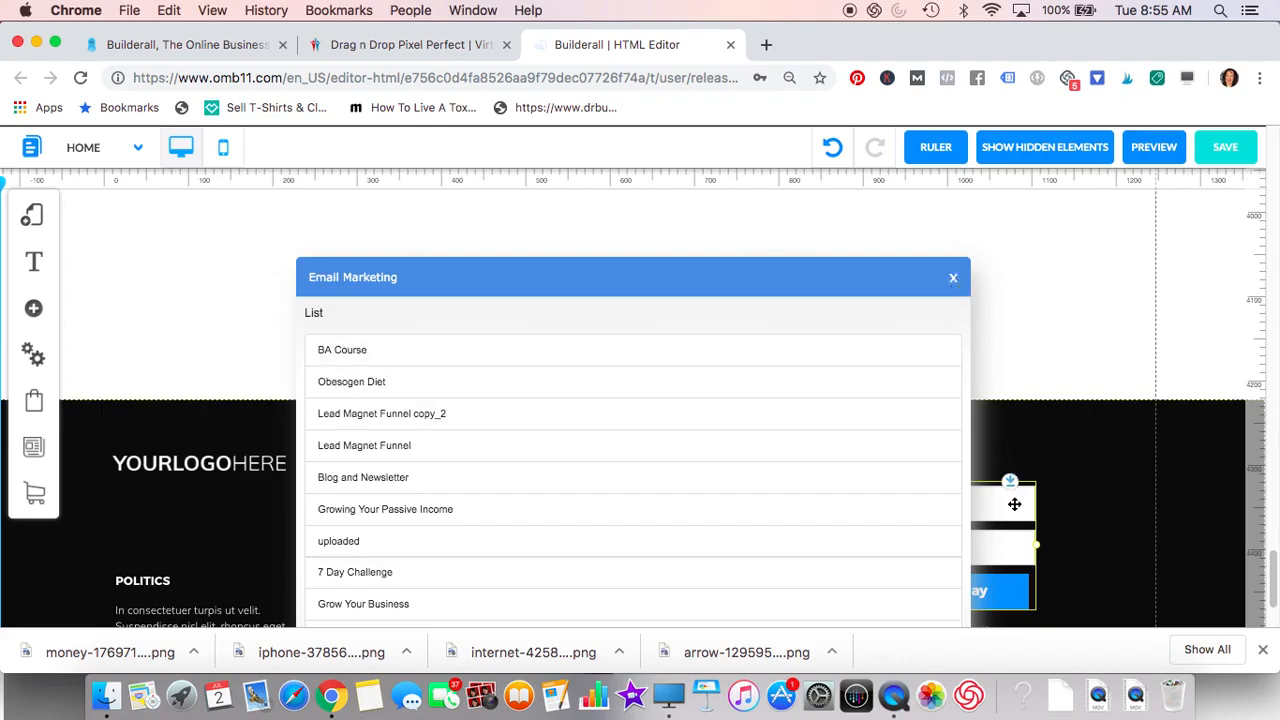
left_click(954, 277)
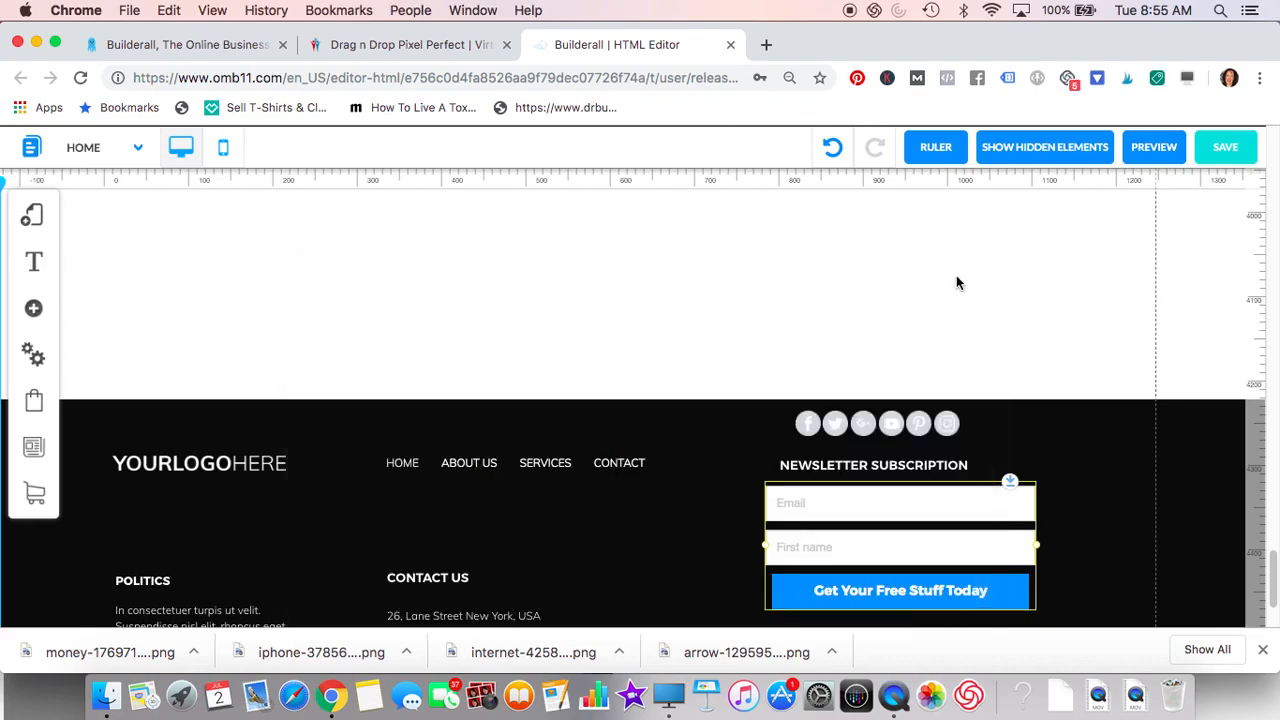
Step: Shift the opt-in form slightly so it sits centred beneath the "NEWSLETTER SUBSCRIPTION" heading
left_click(891, 501)
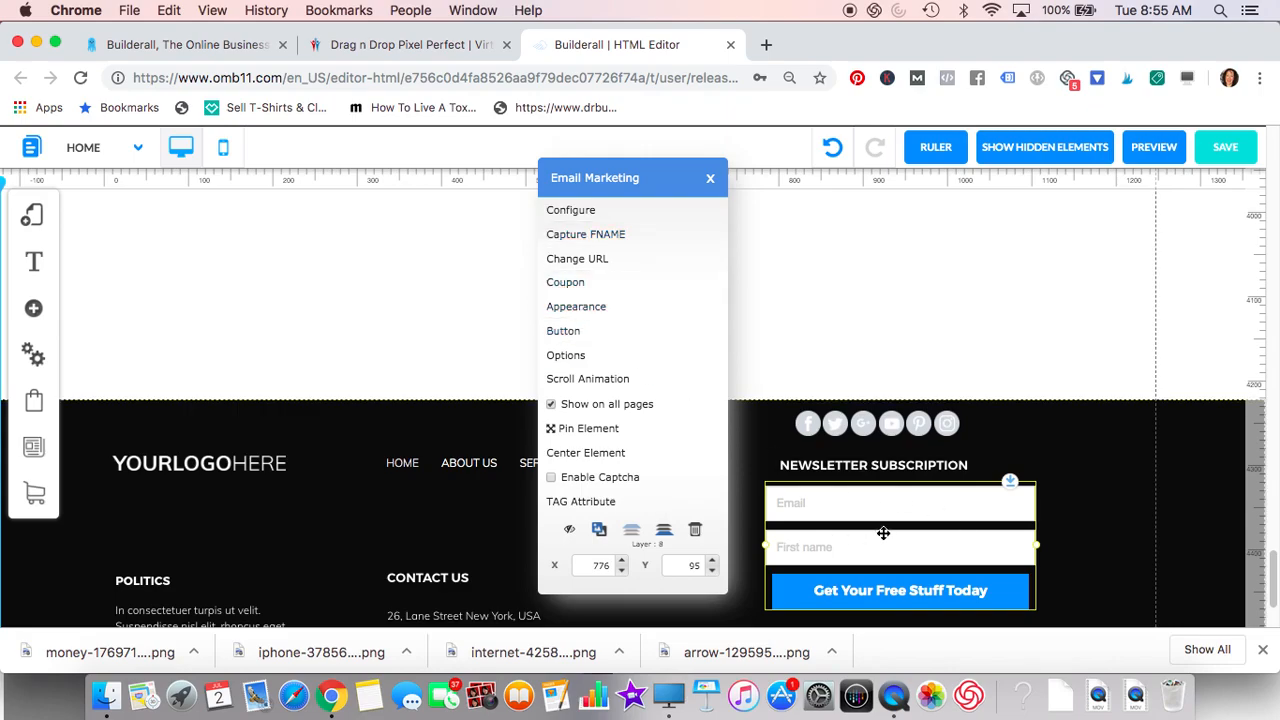
mouse_move(890, 533)
left_mouse_down()
mouse_move(903, 531)
mouse_move(877, 537)
left_mouse_up()
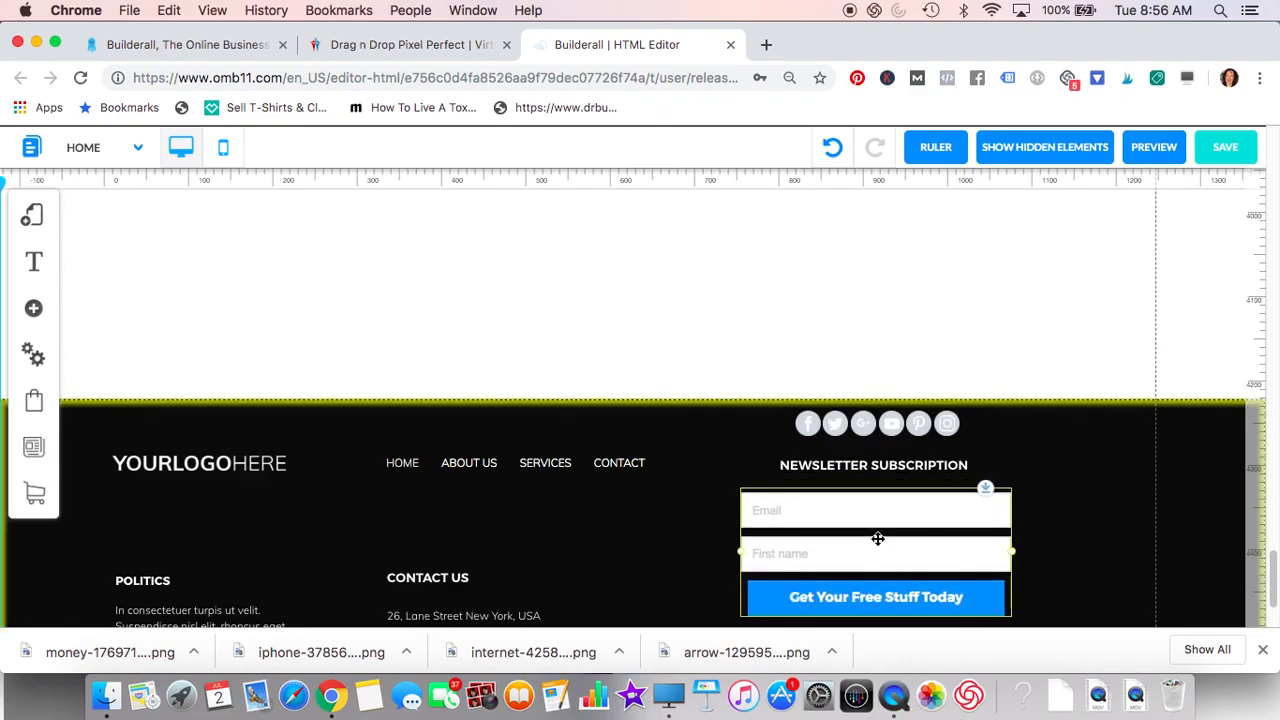
Step: Move the driver photo in the "Write Here a Title About You." section under the title, clear of the neighbouring paragraphs
scroll(850, 392, "down", 2)
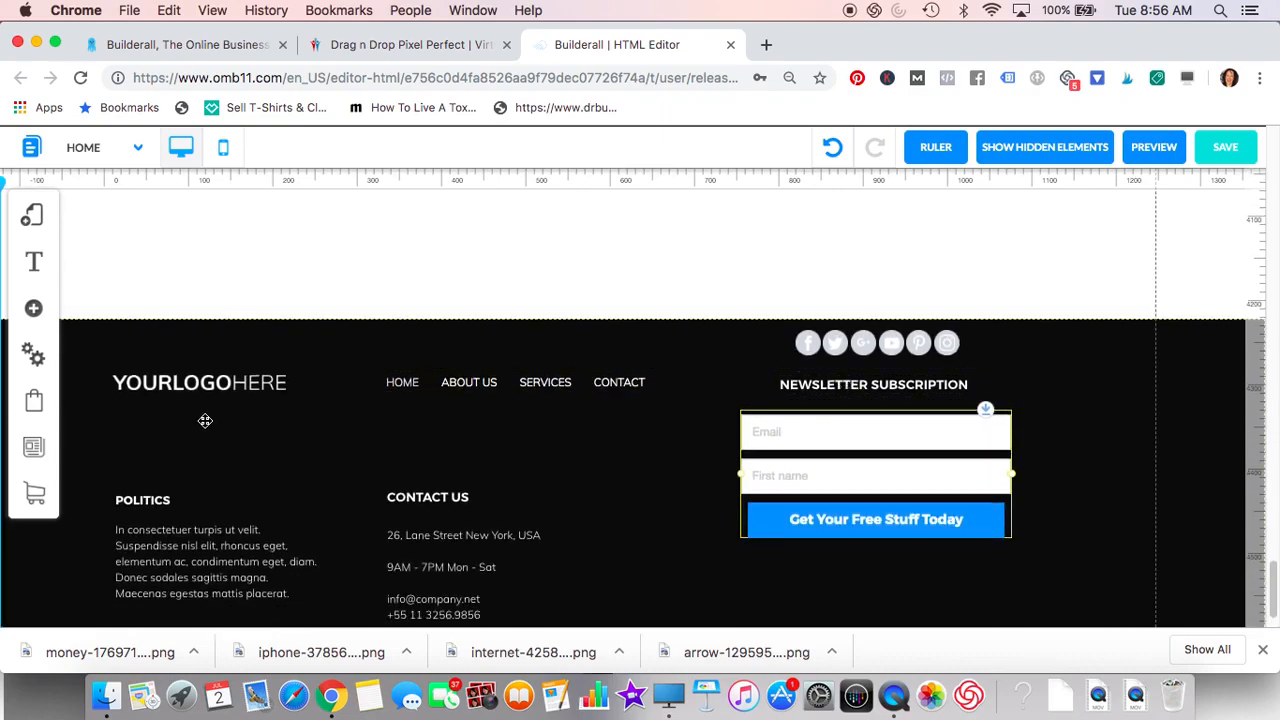
scroll(203, 420, "down", 1)
scroll(537, 461, "up", 10)
scroll(537, 461, "up", 15)
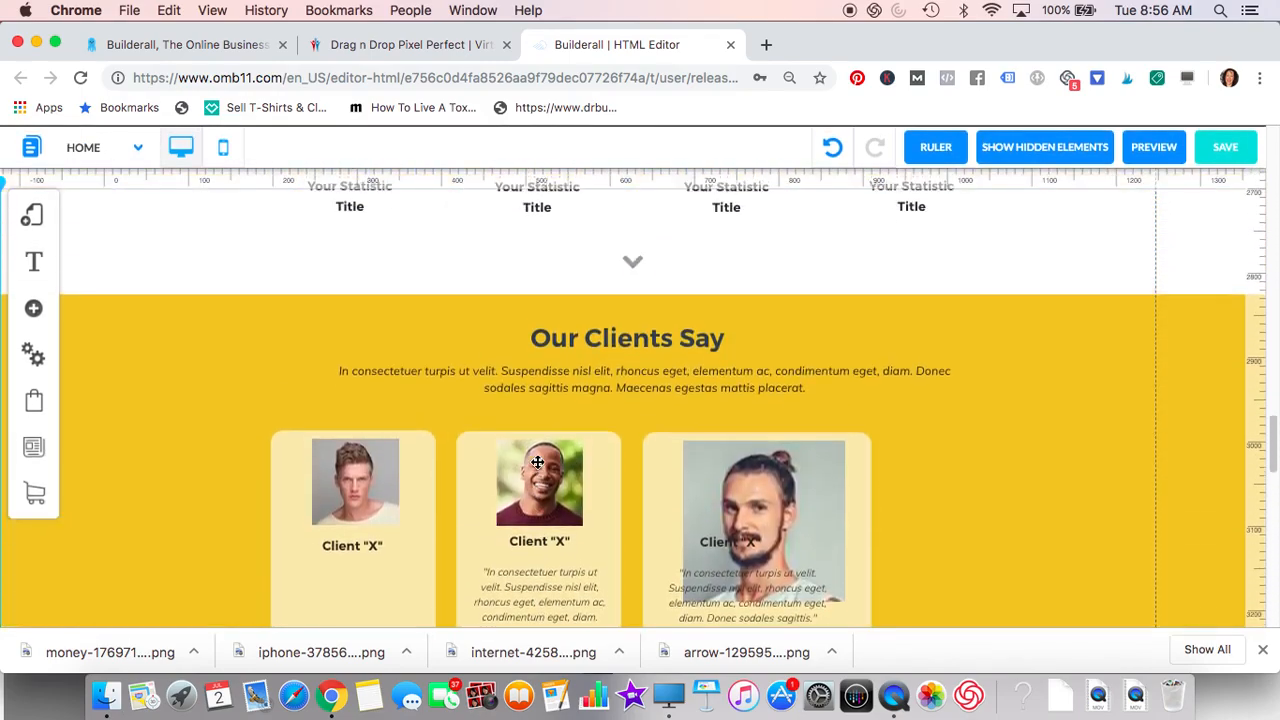
scroll(537, 461, "down", 15)
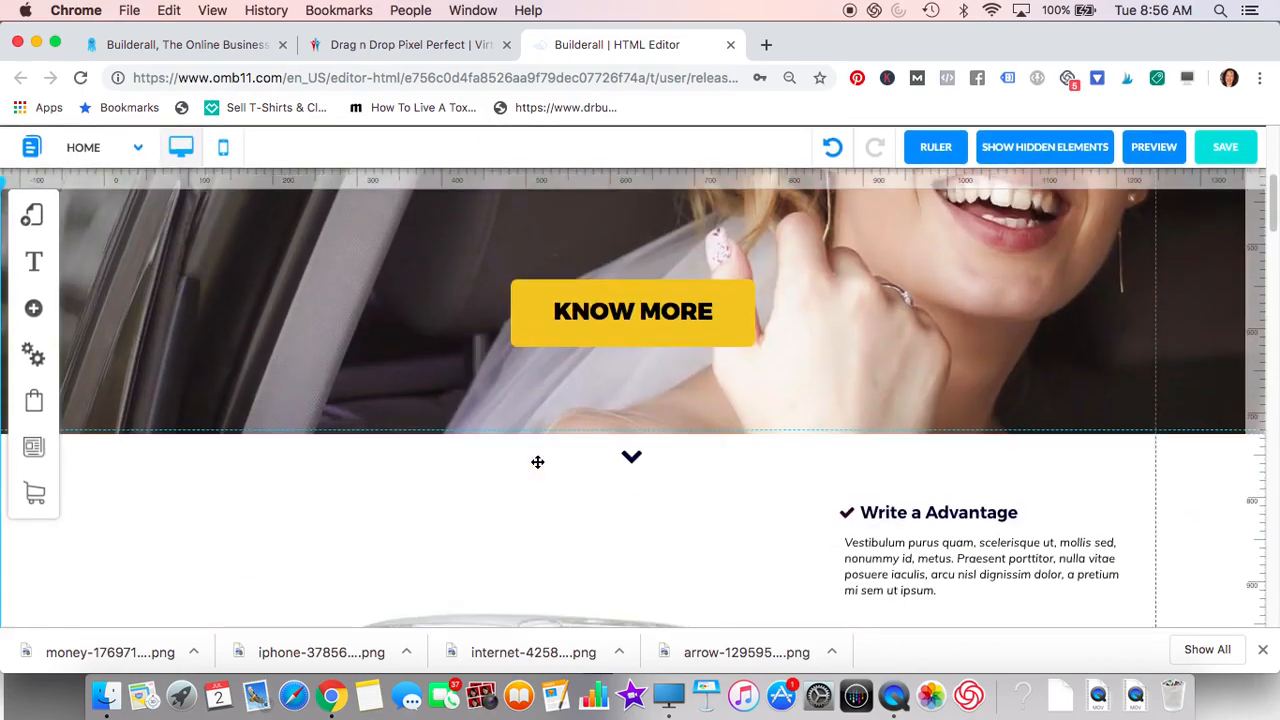
scroll(537, 461, "down", 3)
scroll(537, 461, "down", 3)
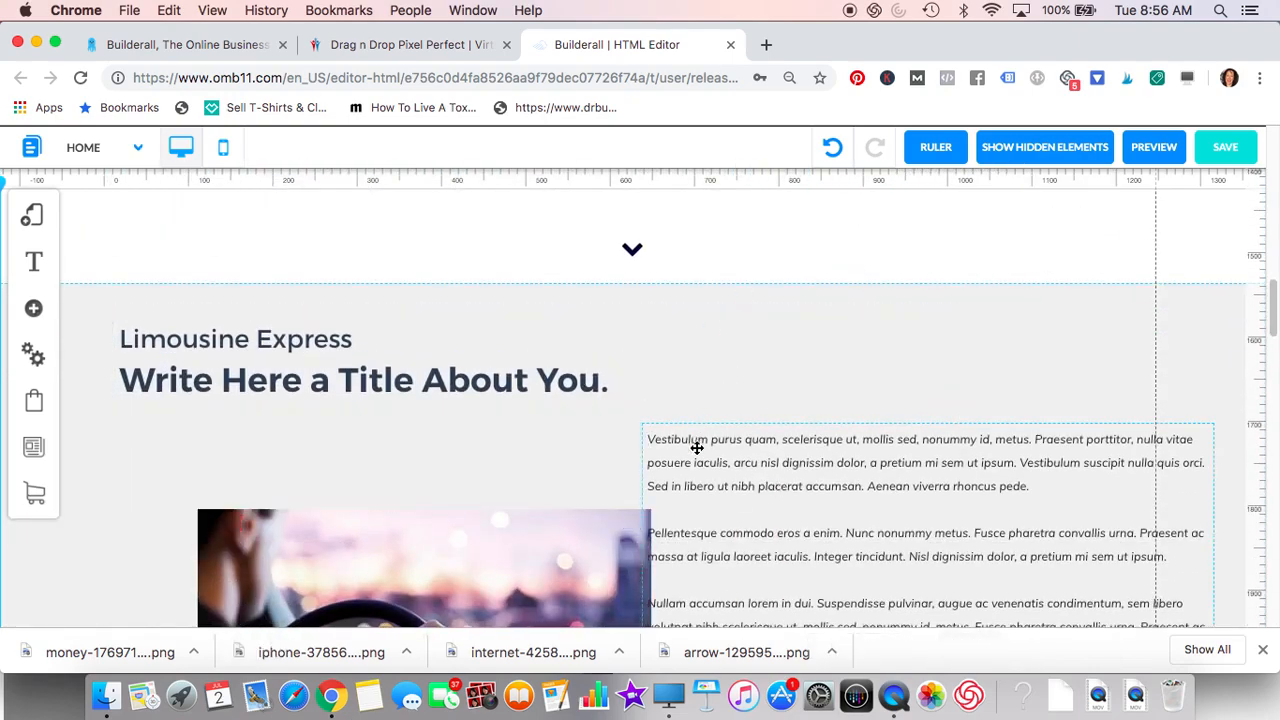
scroll(697, 448, "down", 3)
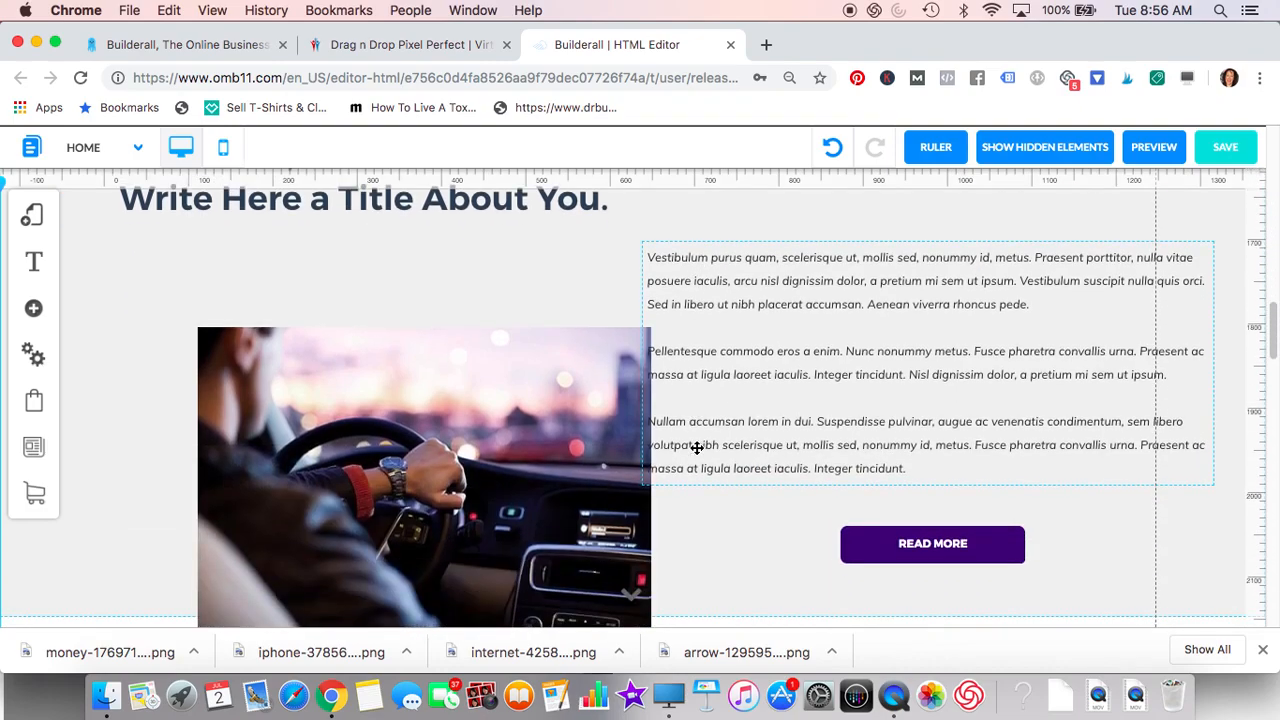
left_click_drag(588, 407, 535, 357)
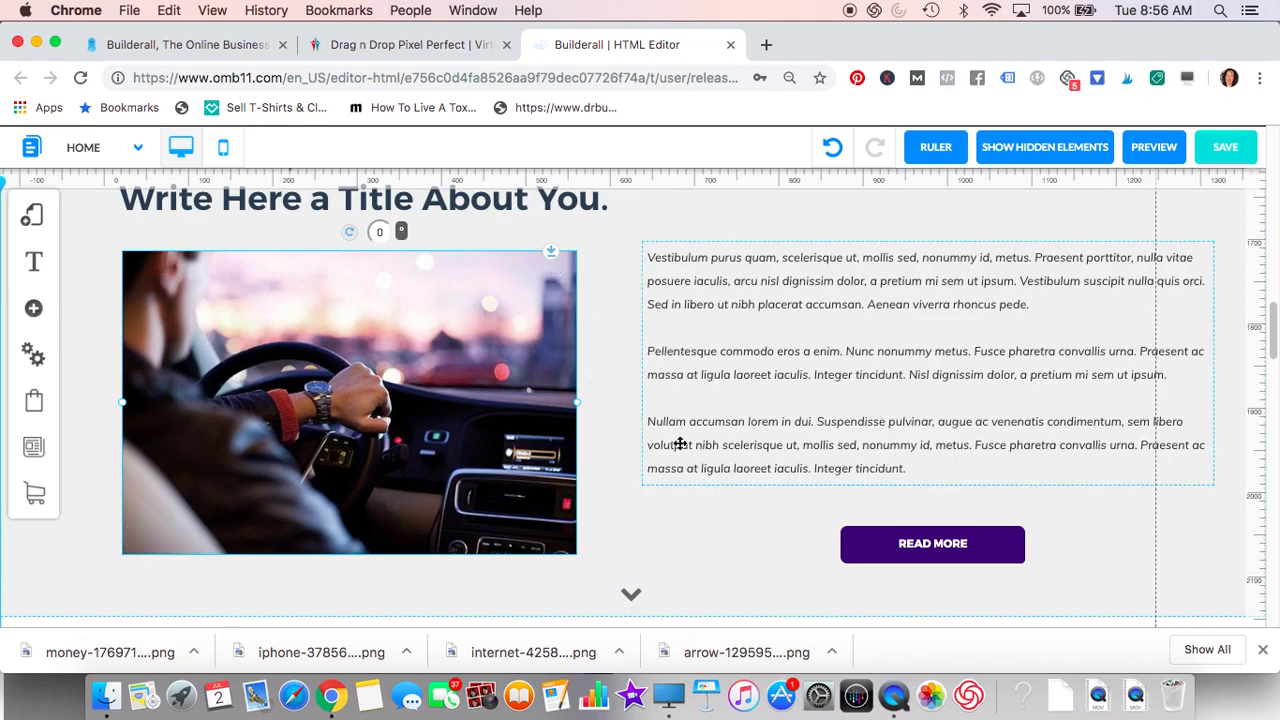
scroll(680, 443, "down", 10)
scroll(680, 443, "down", 15)
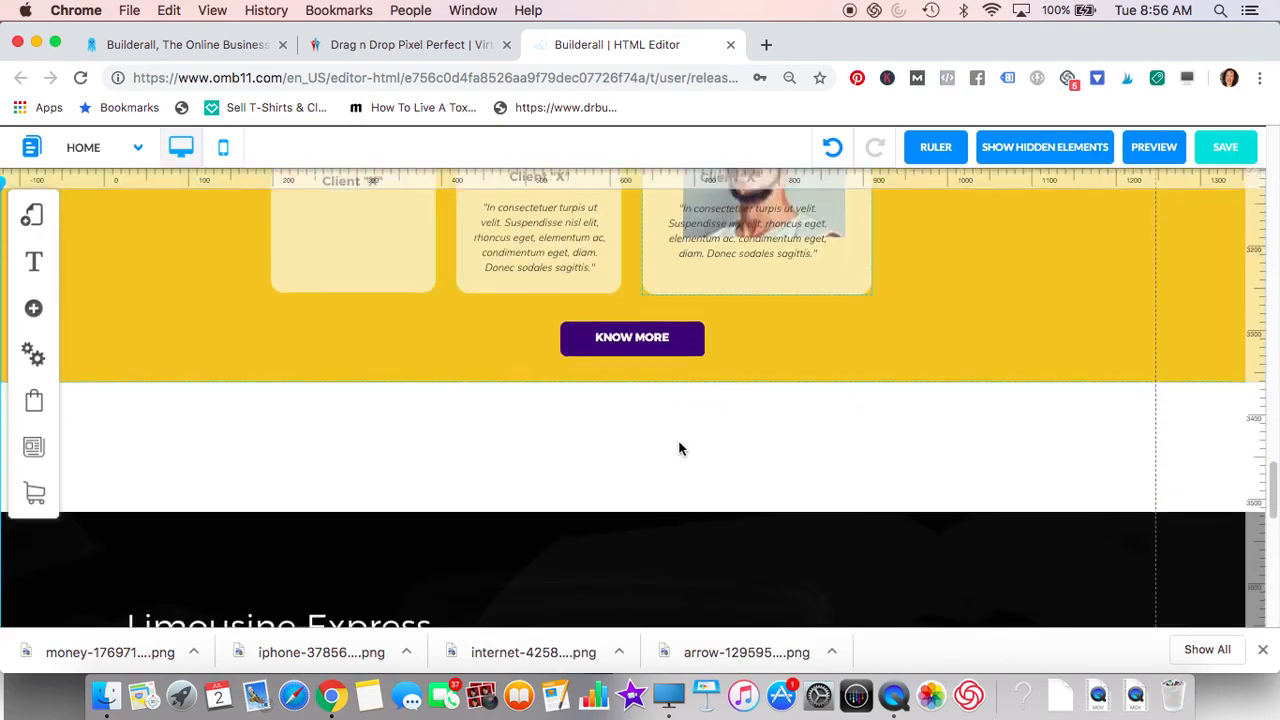
scroll(680, 443, "down", 3)
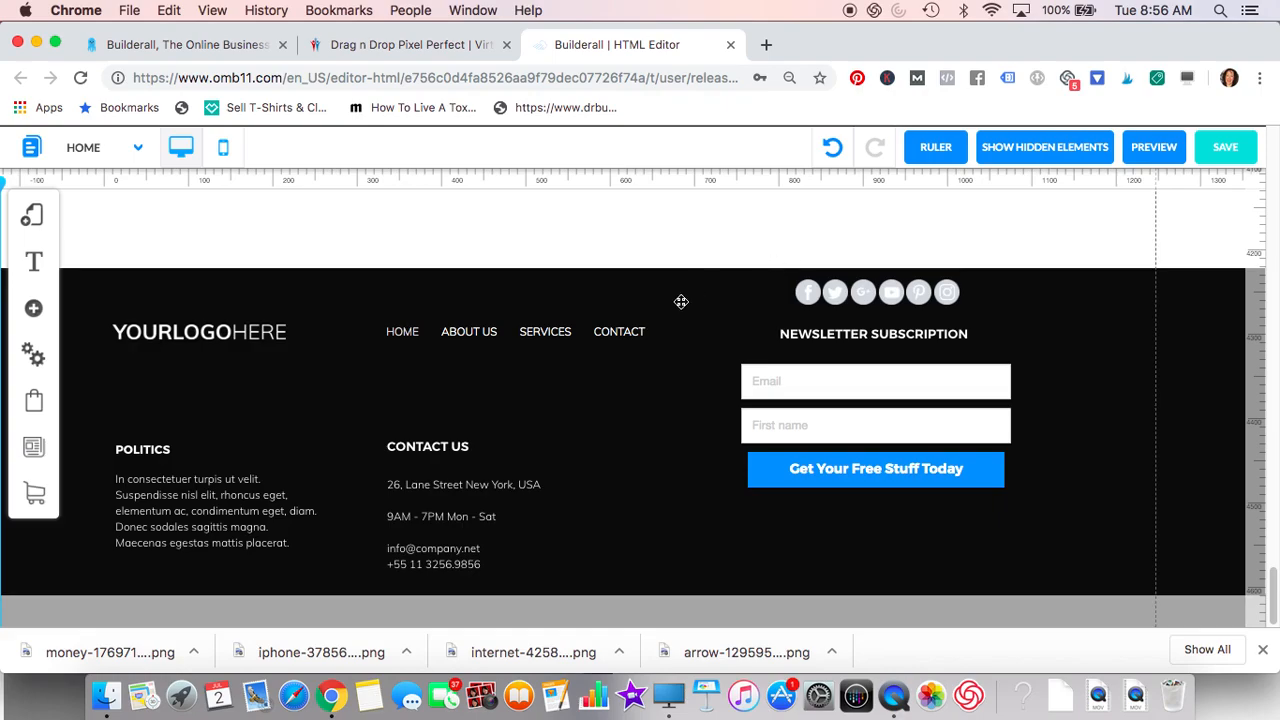
scroll(571, 343, "up", 3)
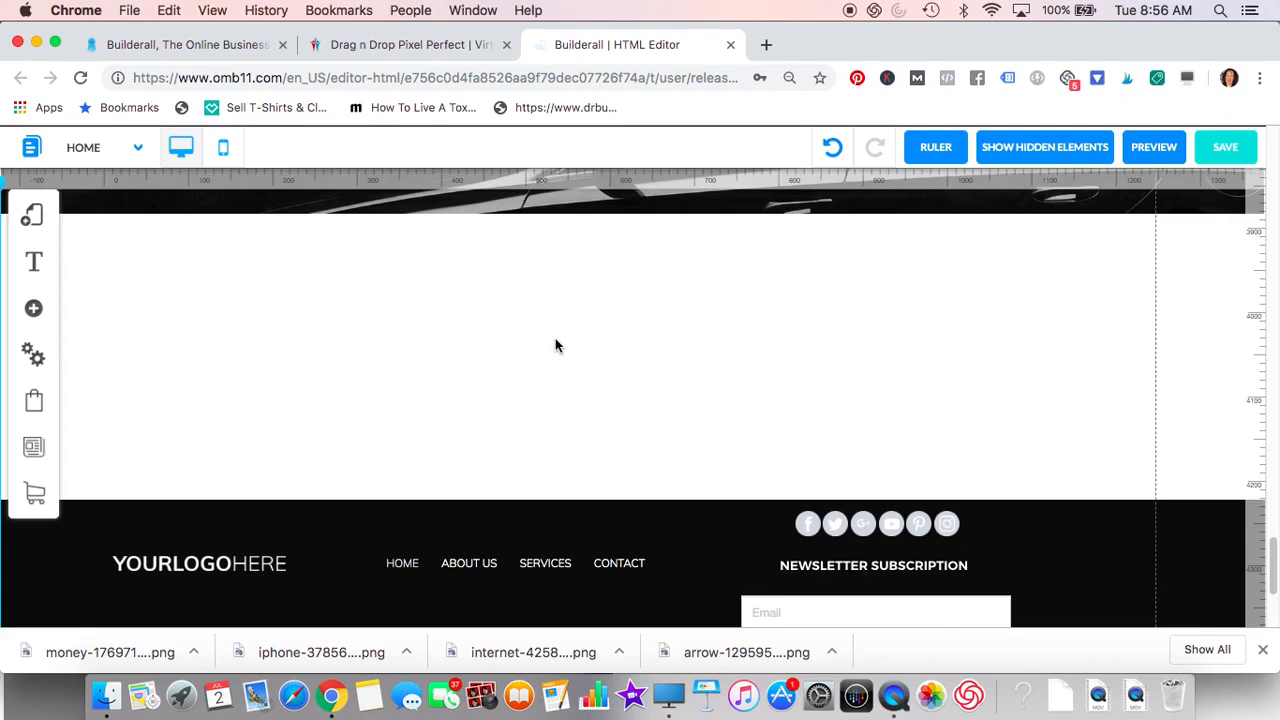